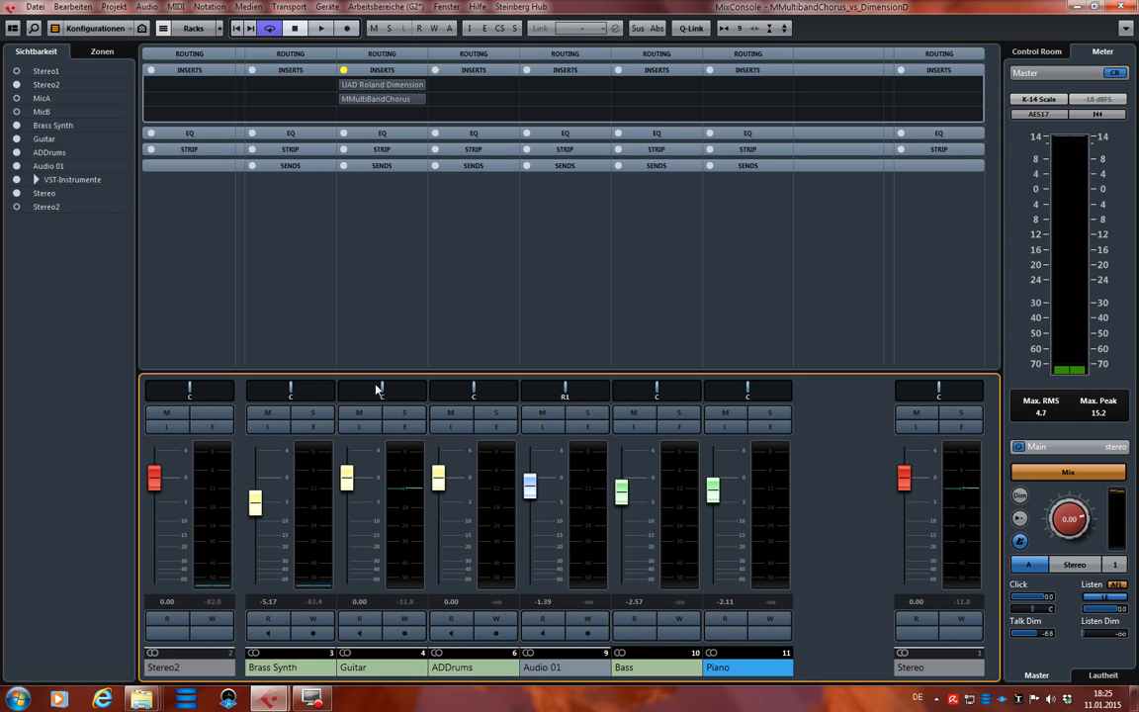
- Play the looped guitar track with its insert effects bypassed and stop playback after listening to the dry sound
{"action": "left_click", "coordinate": [849, 466]}
{"action": "left_click", "coordinate": [848, 469]}
{"action": "key", "text": "space"}
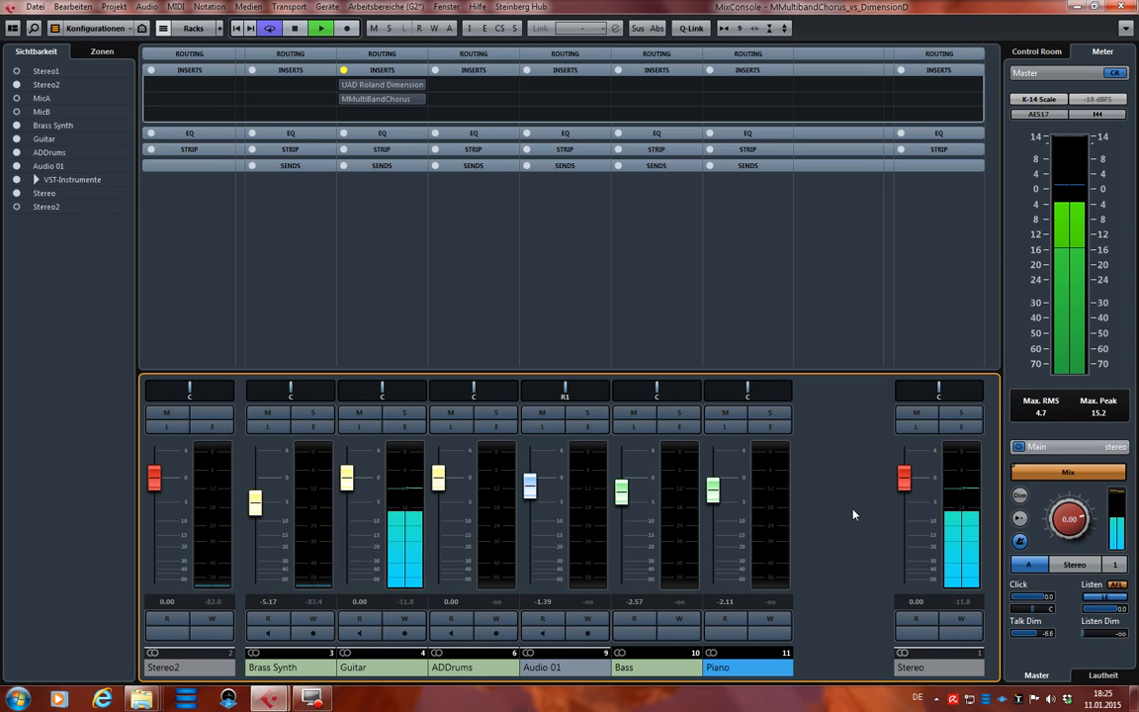
{"action": "key", "text": "space"}
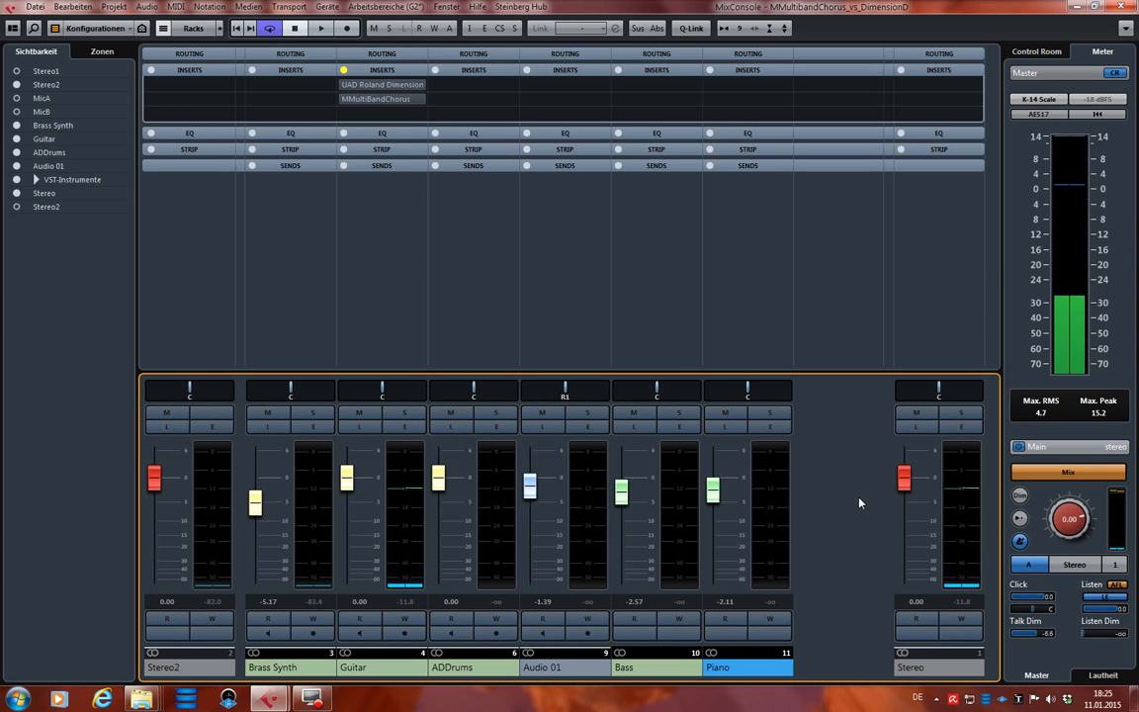
- Open the UAD Roland Dimension D insert of the Guitar channel and move its window clear of the insert rack
{"action": "left_click", "coordinate": [380, 88]}
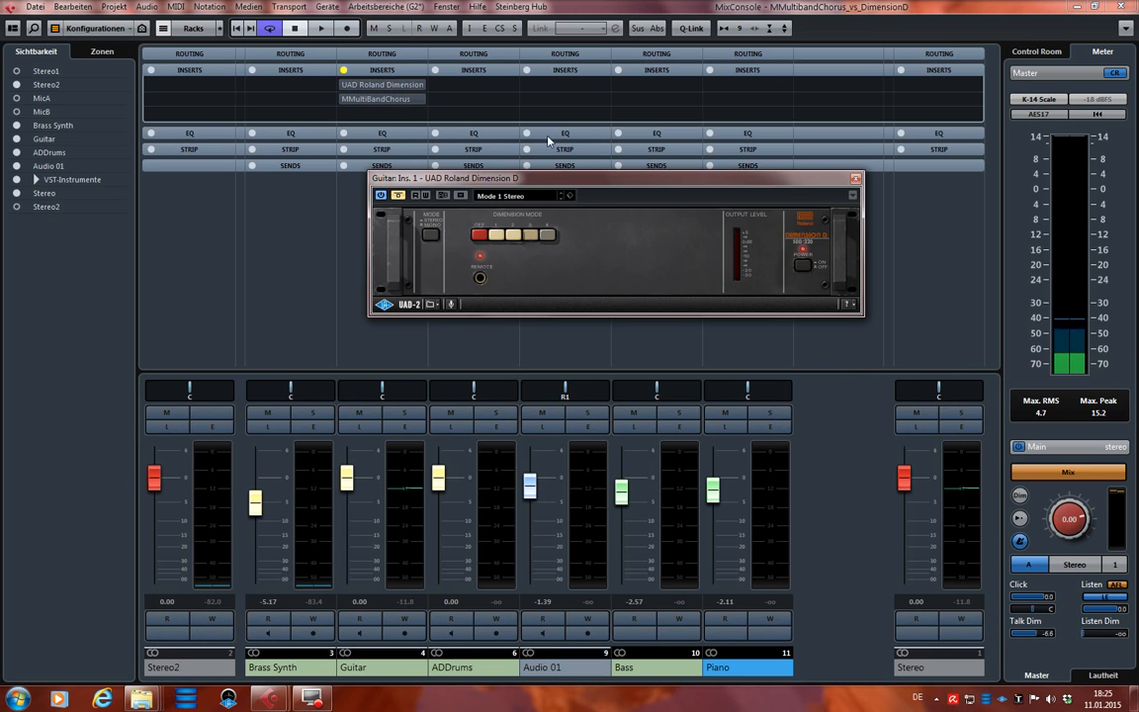
{"action": "left_click_drag", "start_coordinate": [603, 188], "coordinate": [685, 279]}
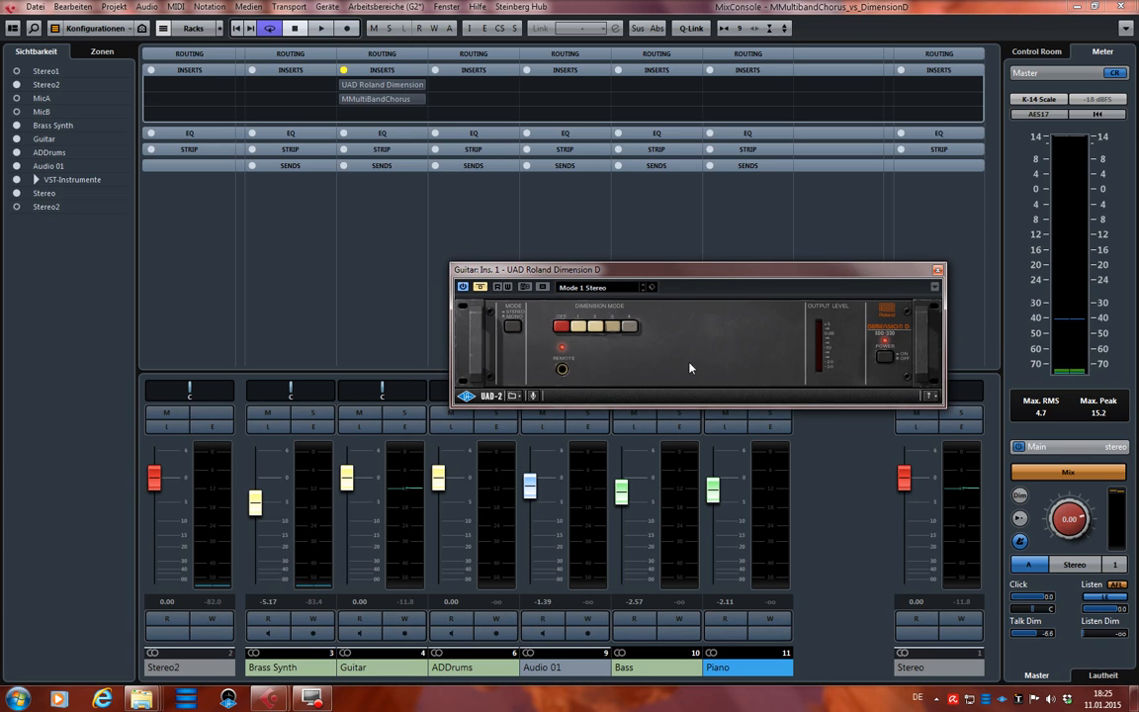
{"action": "left_click", "coordinate": [679, 353]}
{"action": "left_click_drag", "start_coordinate": [733, 274], "coordinate": [766, 333]}
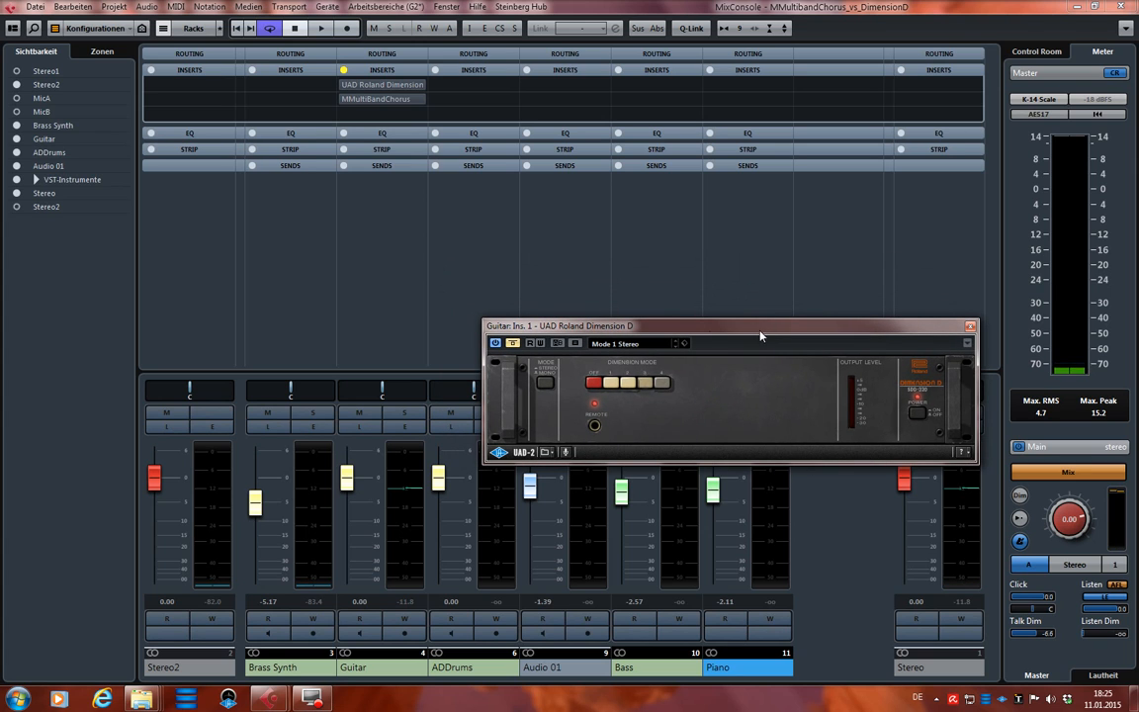
- Play the guitar loop and compare it with and without Dimension D by toggling its bypass, ending stopped with the effect bypassed
{"action": "key", "text": "space"}
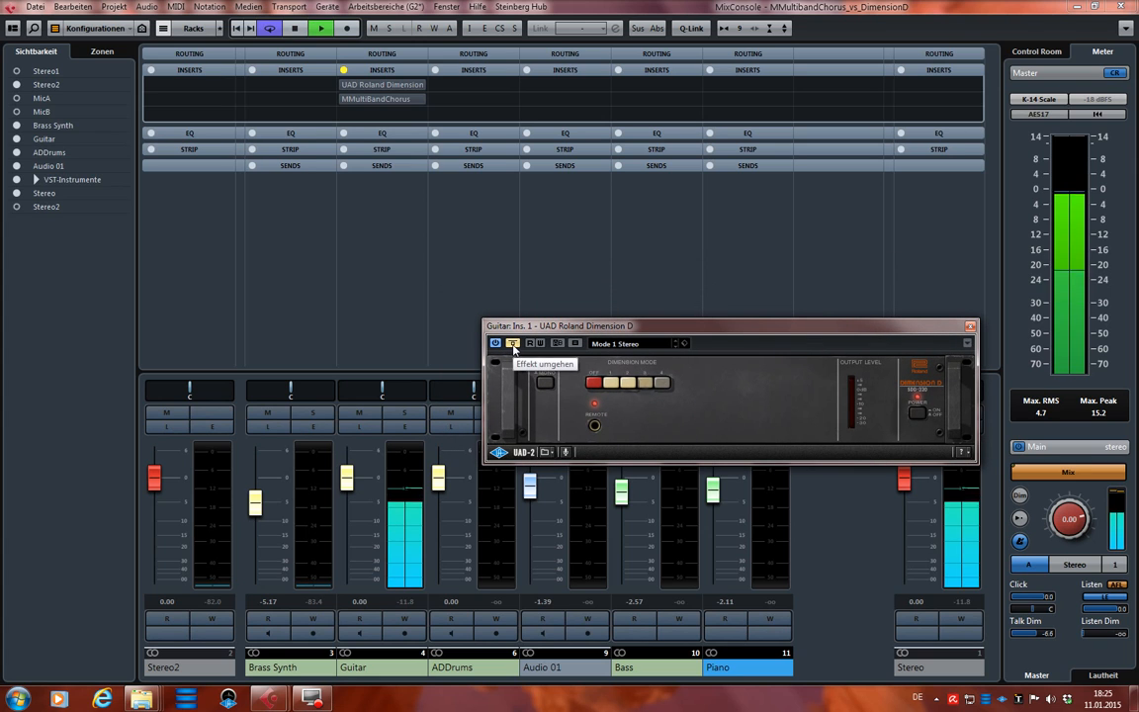
{"action": "left_click", "coordinate": [513, 343]}
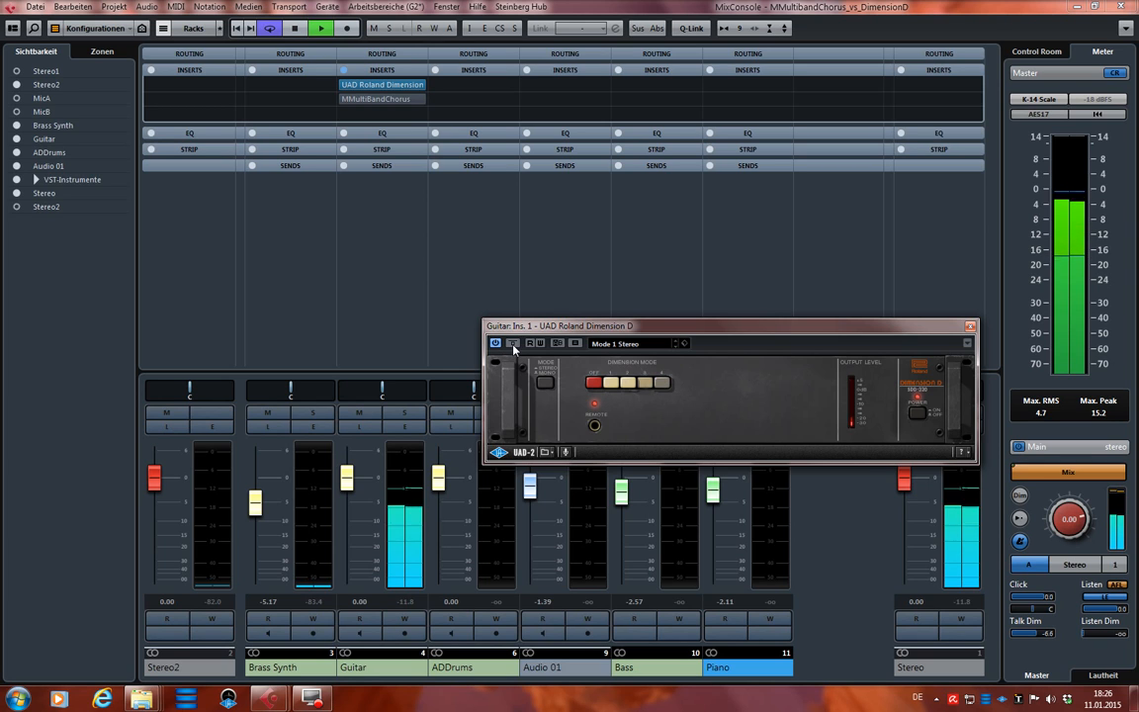
{"action": "left_click", "coordinate": [513, 343]}
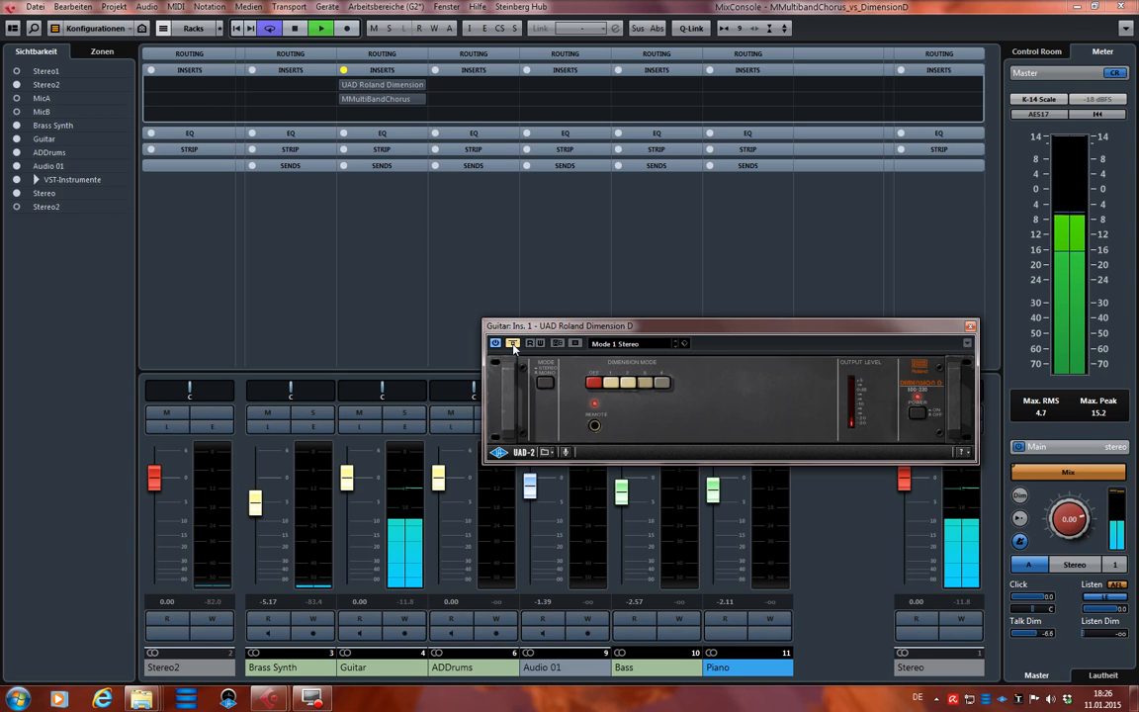
{"action": "left_click", "coordinate": [513, 343]}
{"action": "left_click_drag", "start_coordinate": [556, 329], "coordinate": [691, 234]}
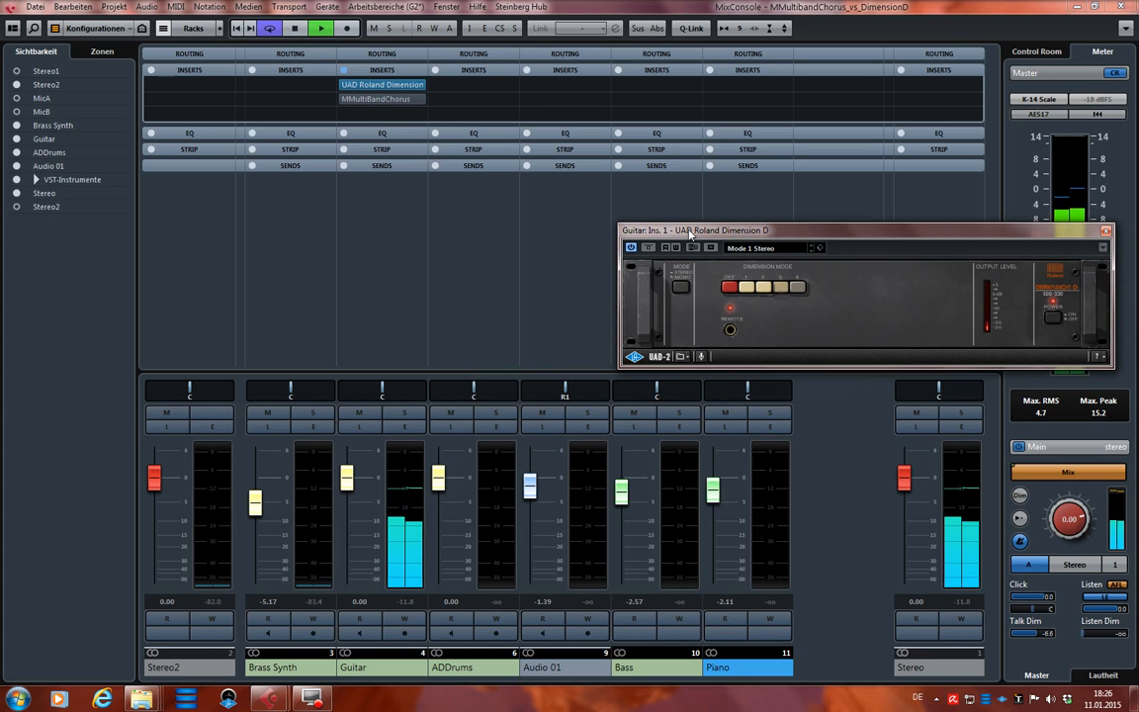
{"action": "key", "text": "space"}
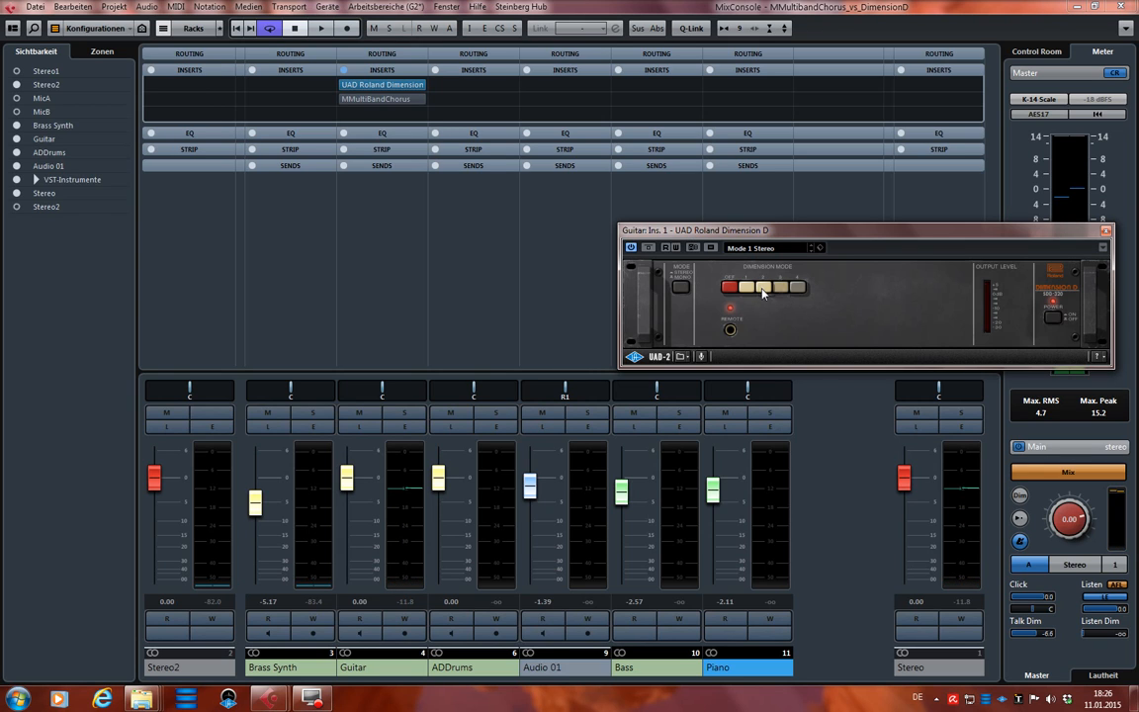
{"action": "left_click", "coordinate": [647, 249]}
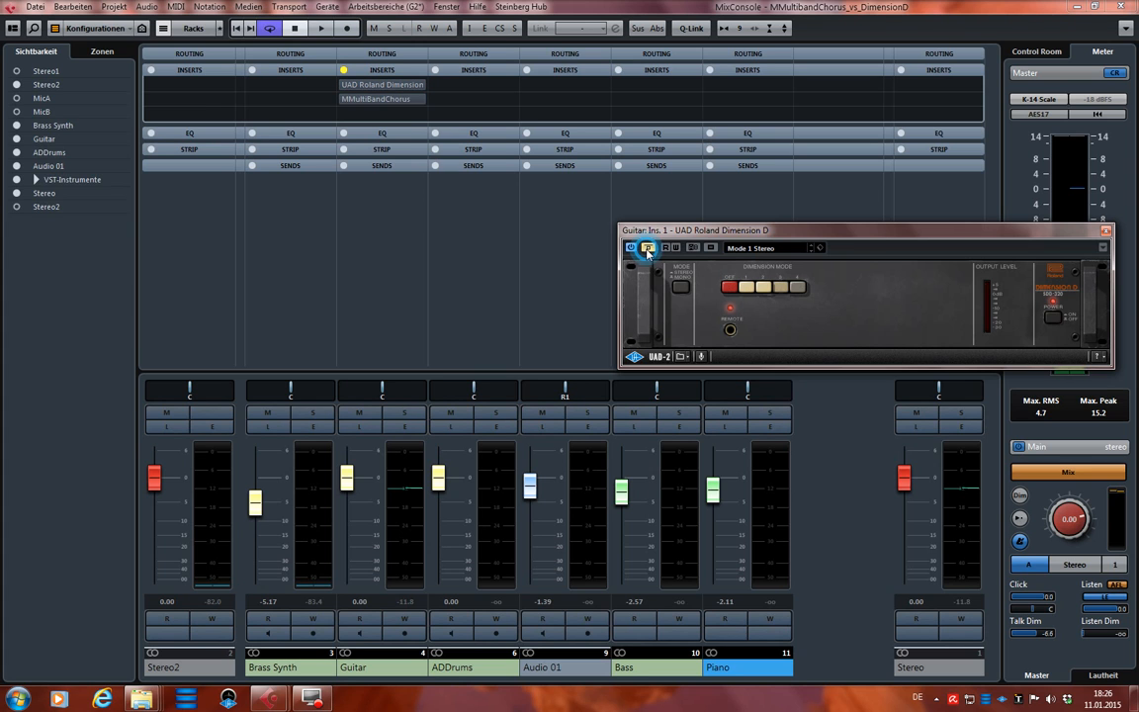
- Open the Guitar channel's MMultiBandChorus insert and arrange its window beside the Dimension D window
{"action": "left_click", "coordinate": [385, 100]}
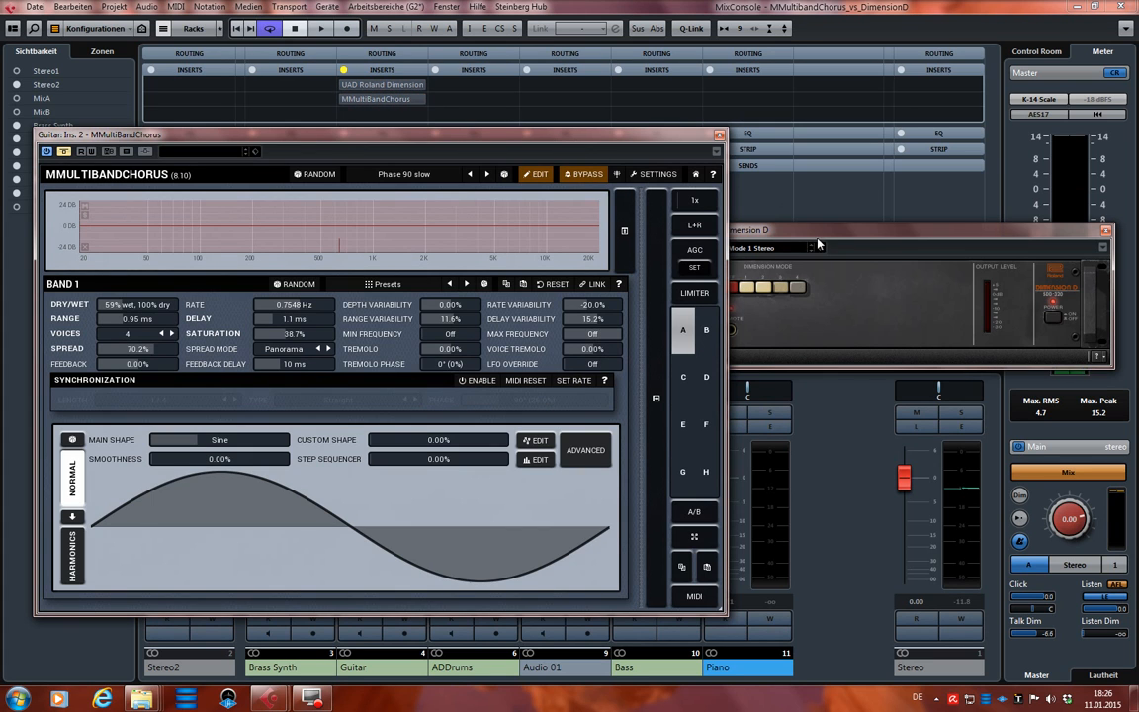
{"action": "left_click_drag", "start_coordinate": [779, 230], "coordinate": [874, 212]}
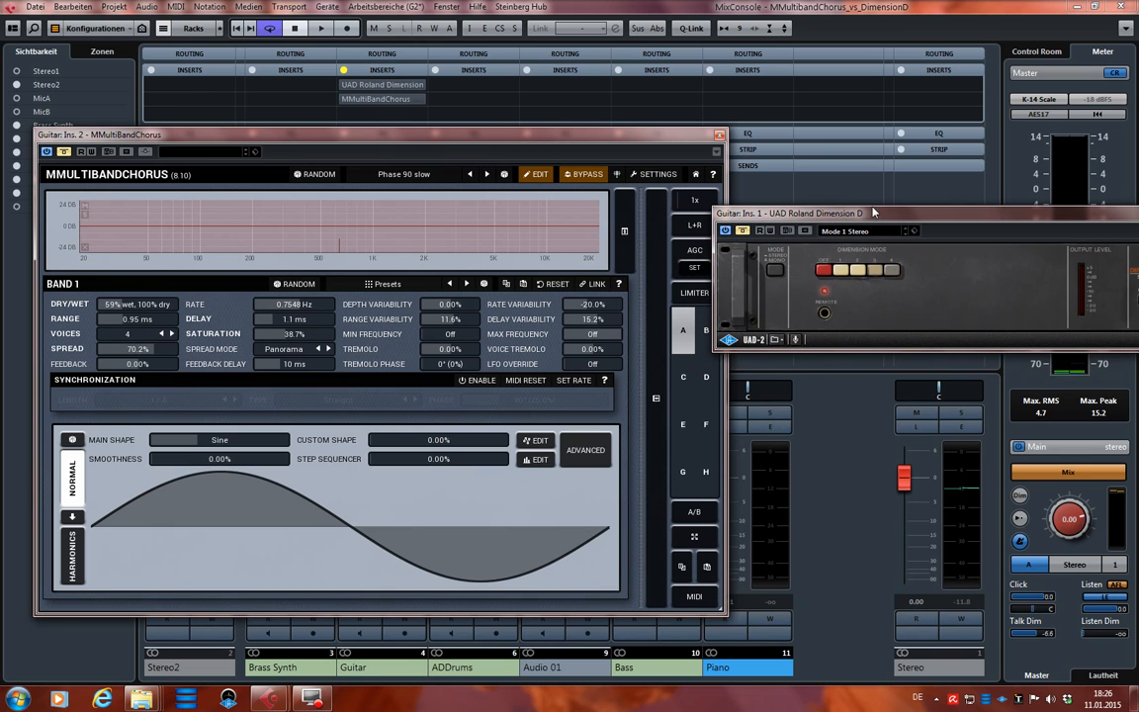
{"action": "left_click", "coordinate": [537, 138]}
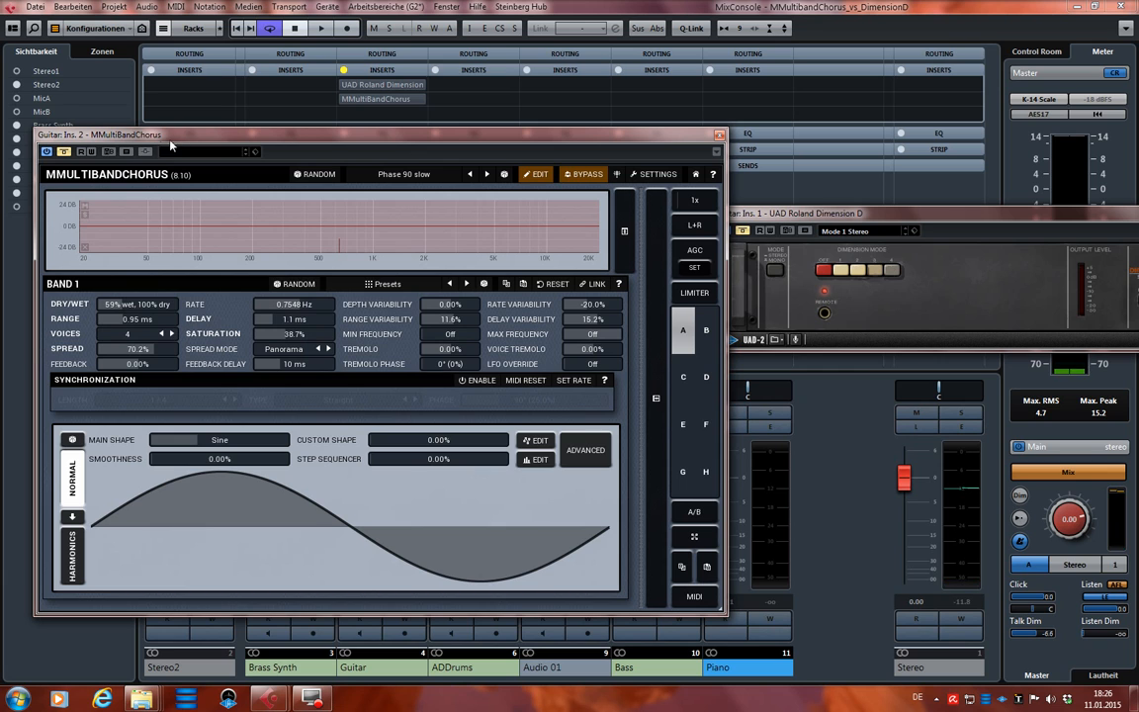
{"action": "left_click_drag", "start_coordinate": [209, 133], "coordinate": [202, 120]}
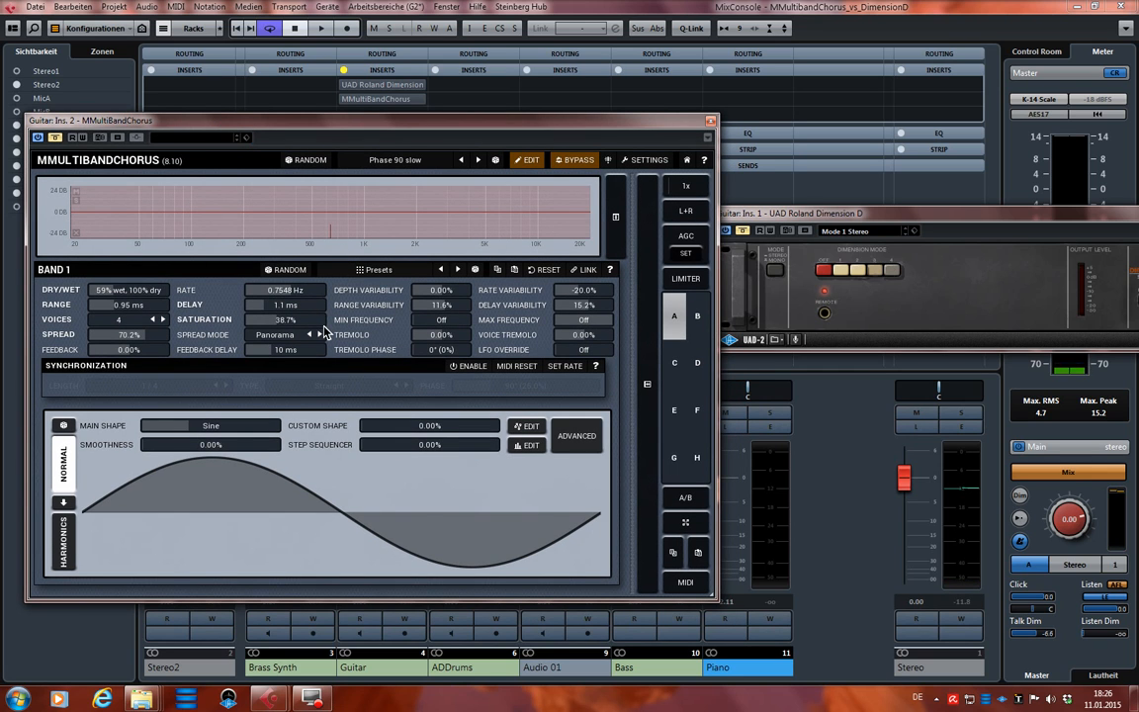
{"action": "left_click_drag", "start_coordinate": [770, 216], "coordinate": [701, 291]}
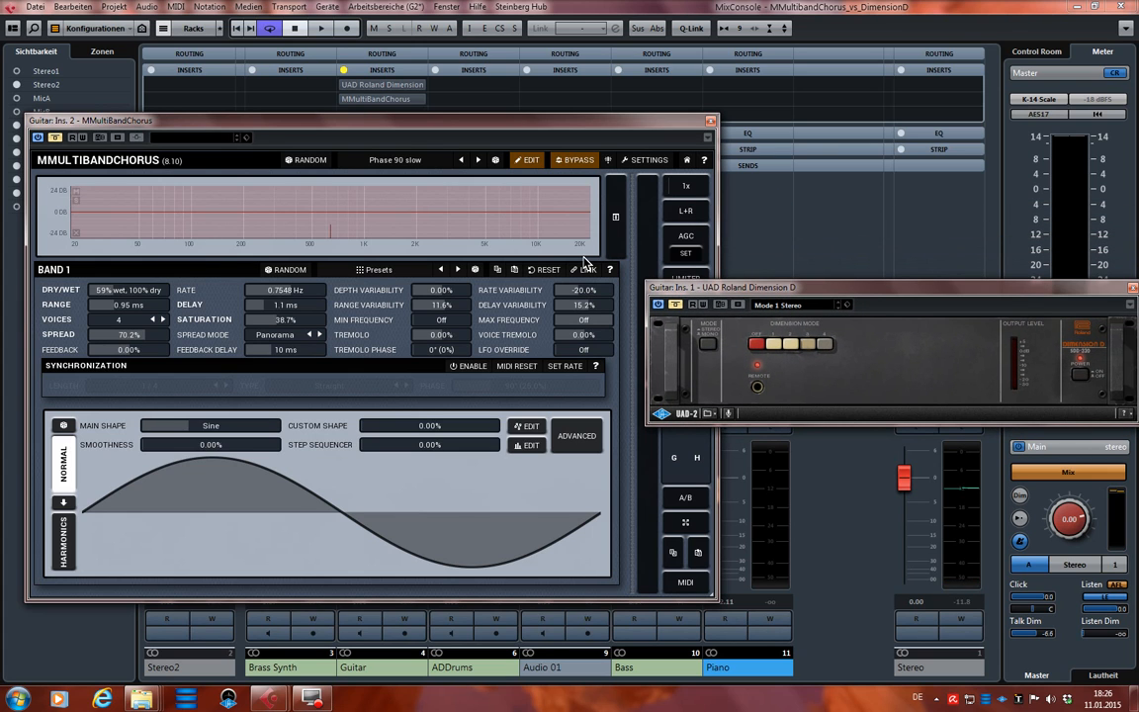
{"action": "left_click", "coordinate": [508, 120]}
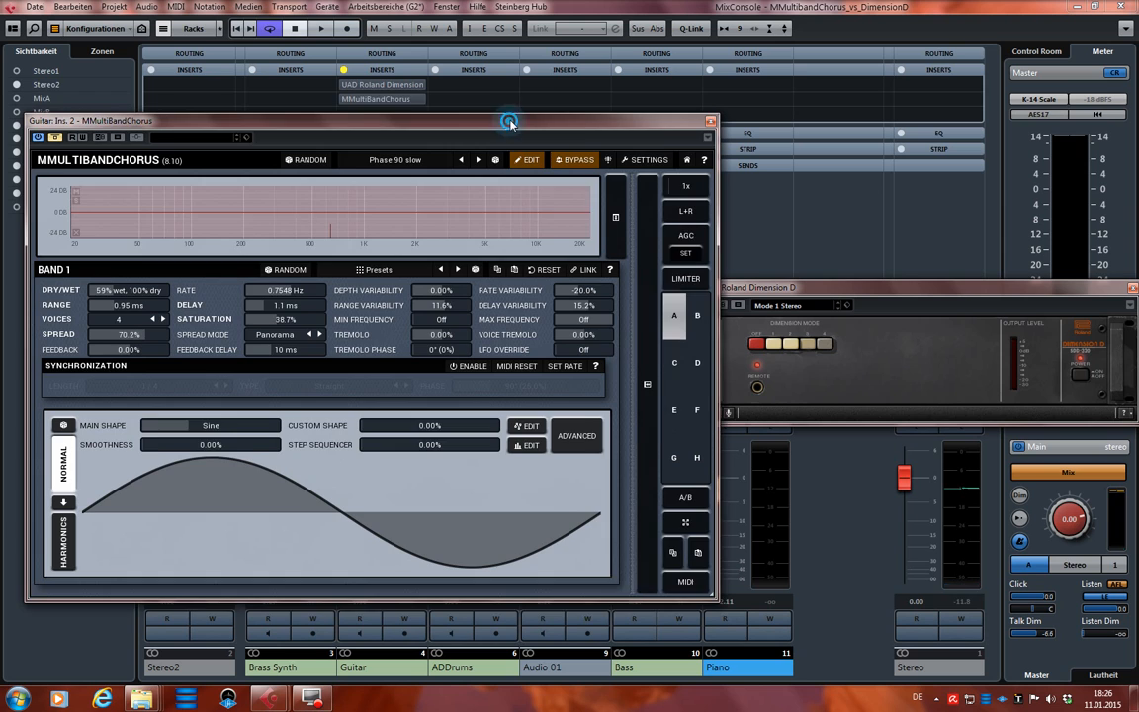
{"action": "left_click_drag", "start_coordinate": [508, 120], "coordinate": [508, 104]}
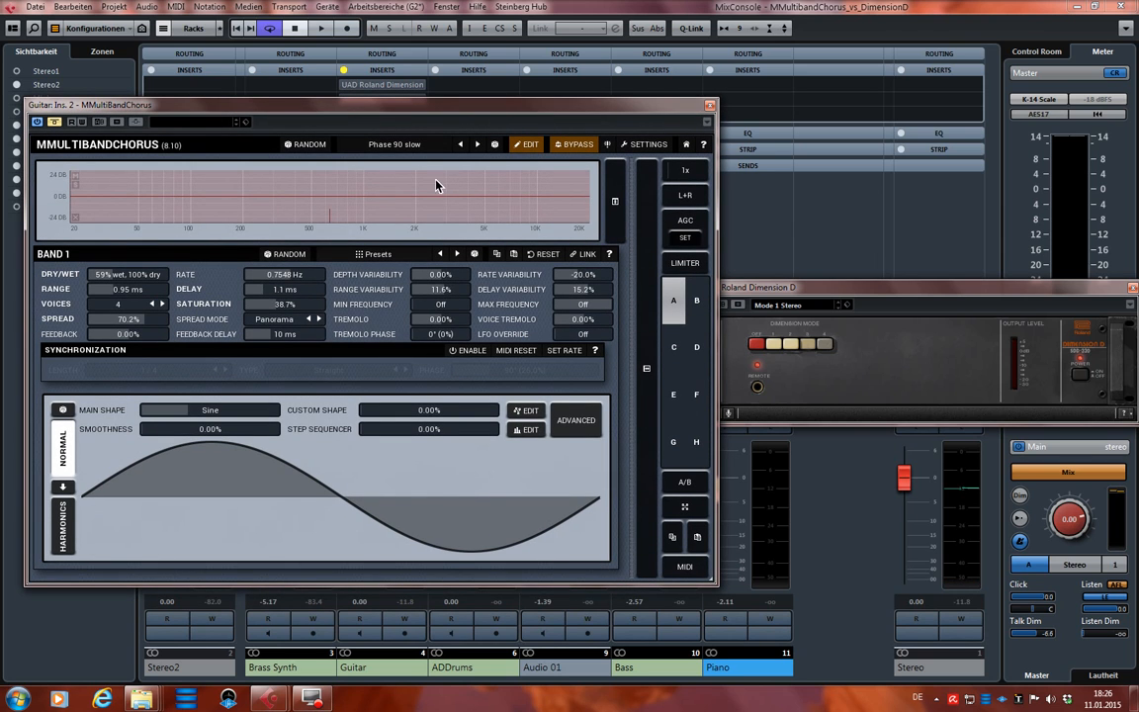
{"action": "left_click_drag", "start_coordinate": [839, 285], "coordinate": [888, 263]}
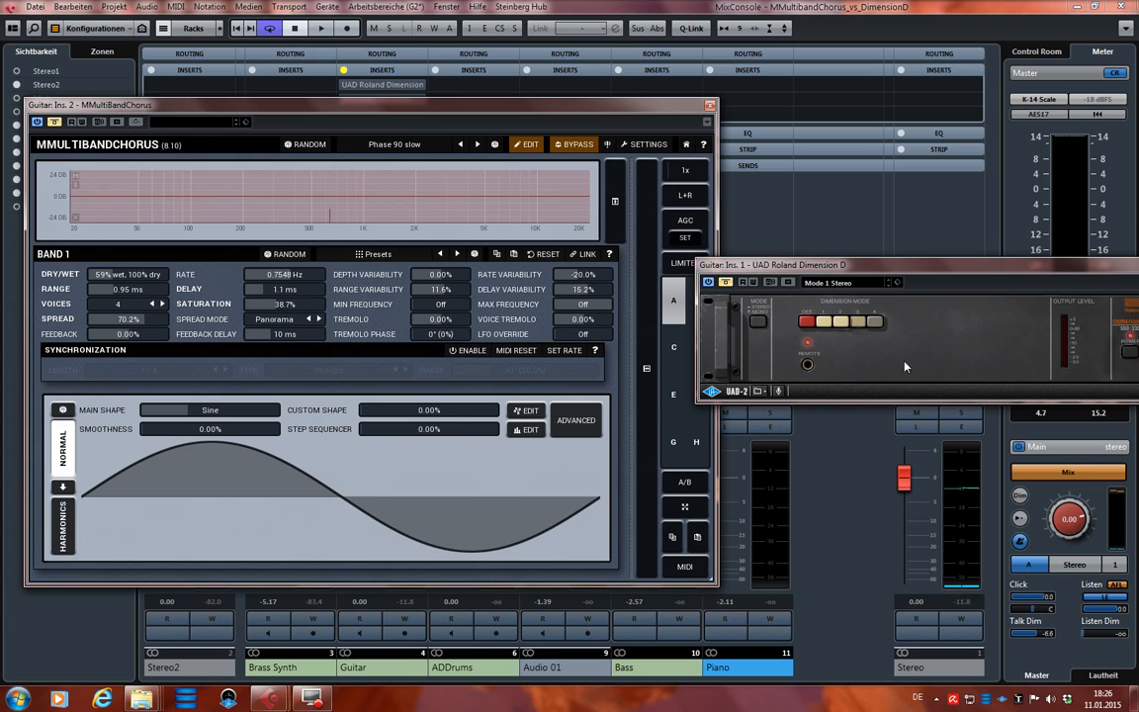
{"action": "left_click_drag", "start_coordinate": [862, 264], "coordinate": [839, 260]}
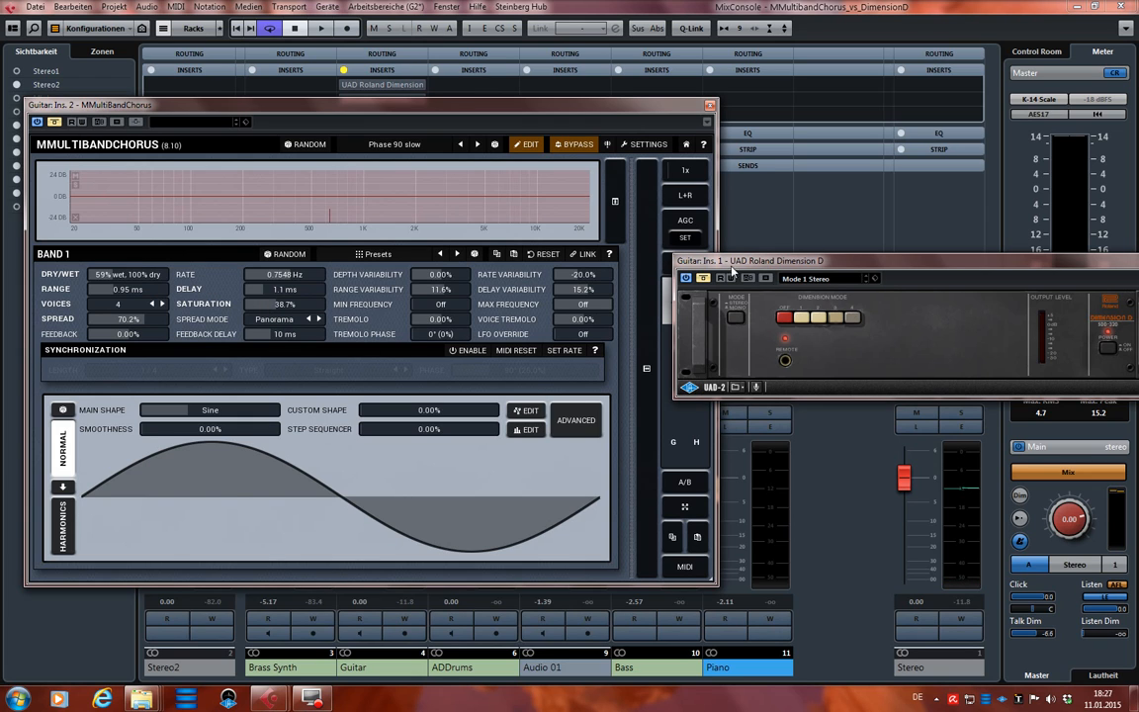
{"action": "left_click_drag", "start_coordinate": [758, 262], "coordinate": [757, 251]}
- Compare MMultiBandChorus and Dimension D on the playing guitar loop by alternating their bypasses, ending stopped with only MMultiBandChorus active
{"action": "key", "text": "space"}
{"action": "left_click", "coordinate": [59, 110]}
{"action": "left_click", "coordinate": [53, 122]}
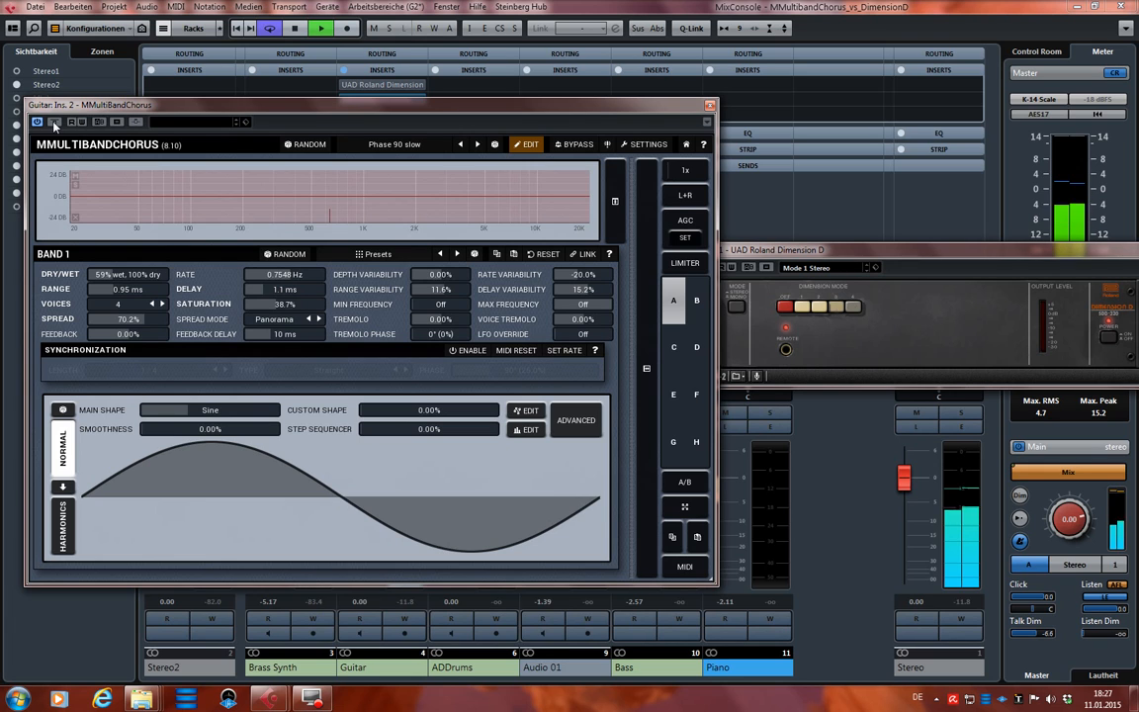
{"action": "left_click", "coordinate": [54, 122]}
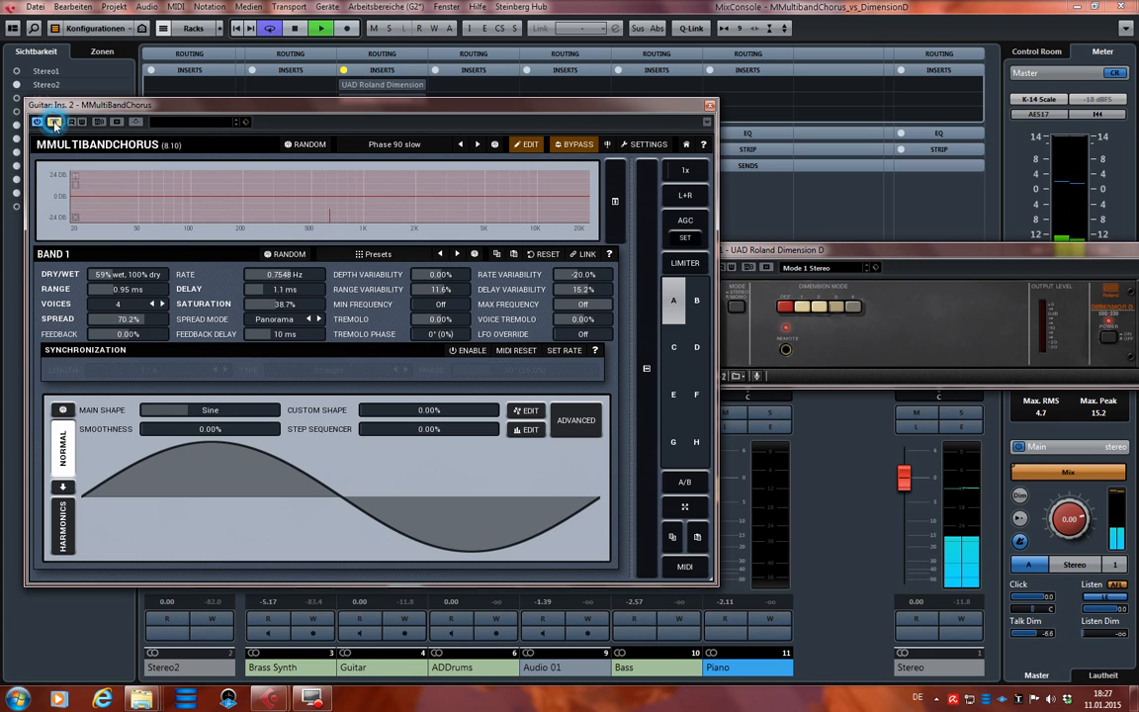
{"action": "left_click", "coordinate": [856, 269]}
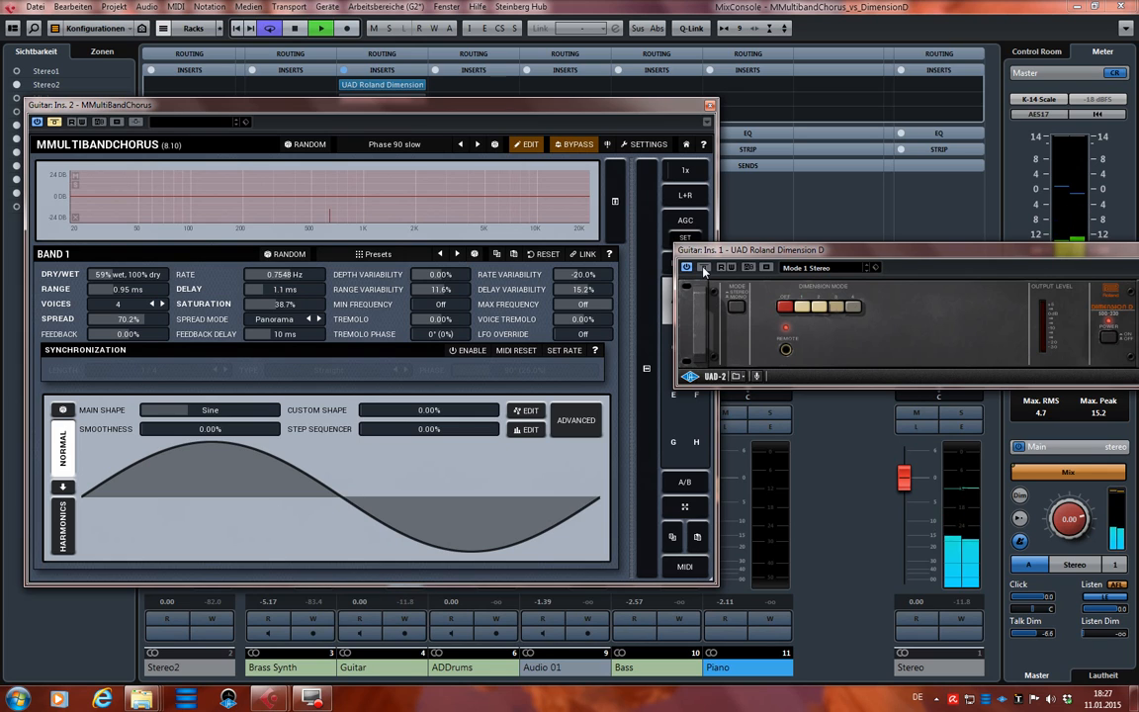
{"action": "left_click", "coordinate": [704, 269]}
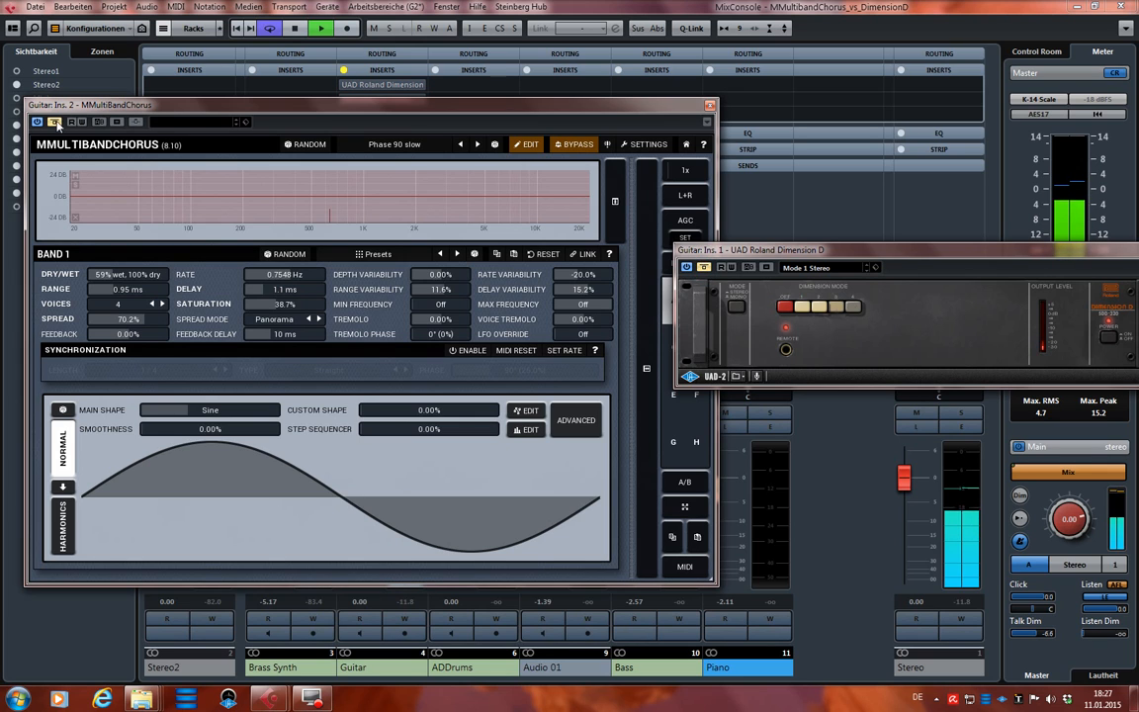
{"action": "left_click", "coordinate": [55, 122]}
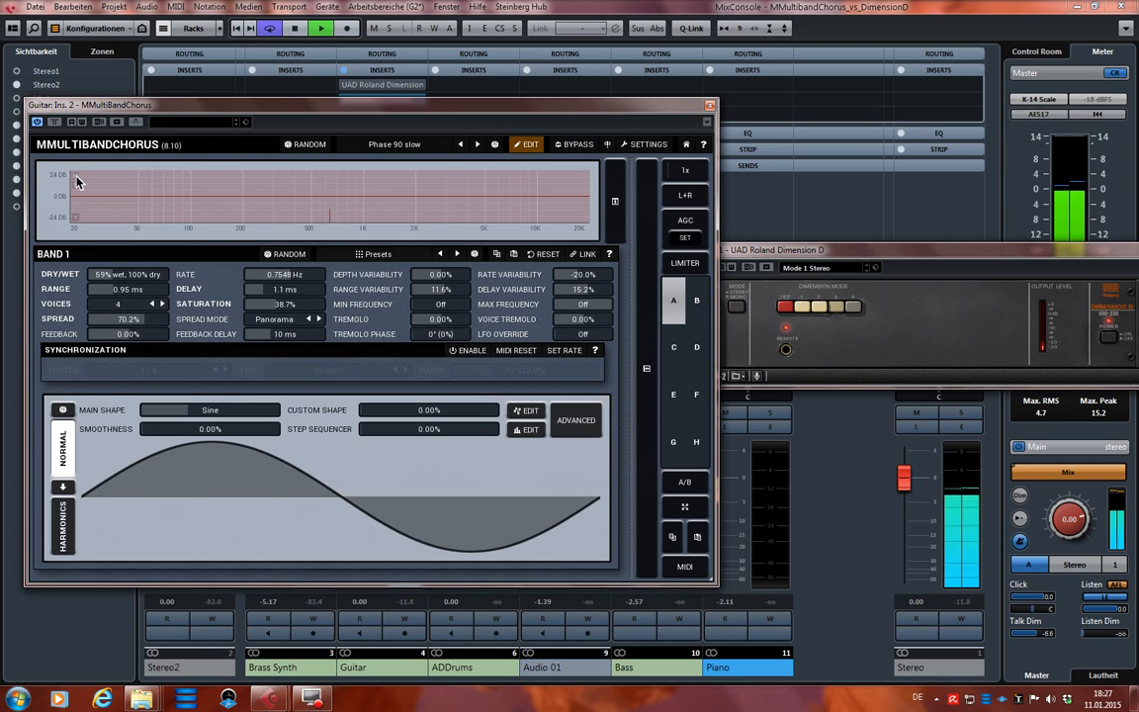
{"action": "key", "text": "space"}
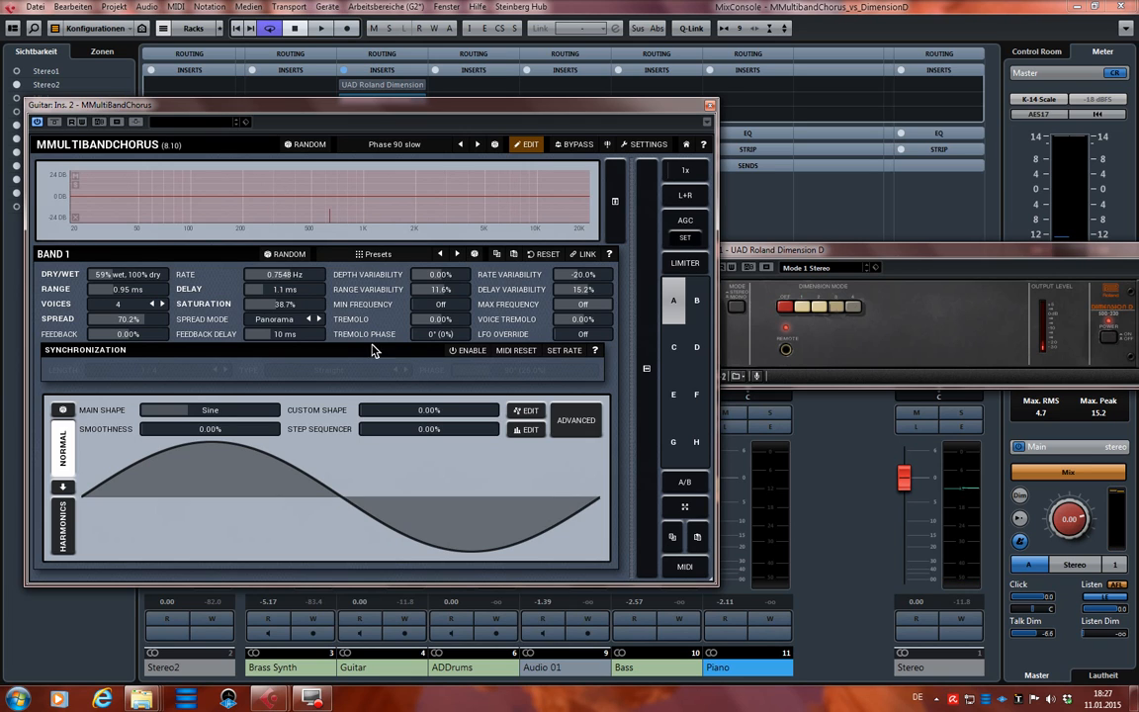
- Reposition the MMultiBandChorus and Dimension D windows so that the whole Dimension D panel and the chorus parameters are in view
{"action": "left_click_drag", "start_coordinate": [783, 259], "coordinate": [808, 247]}
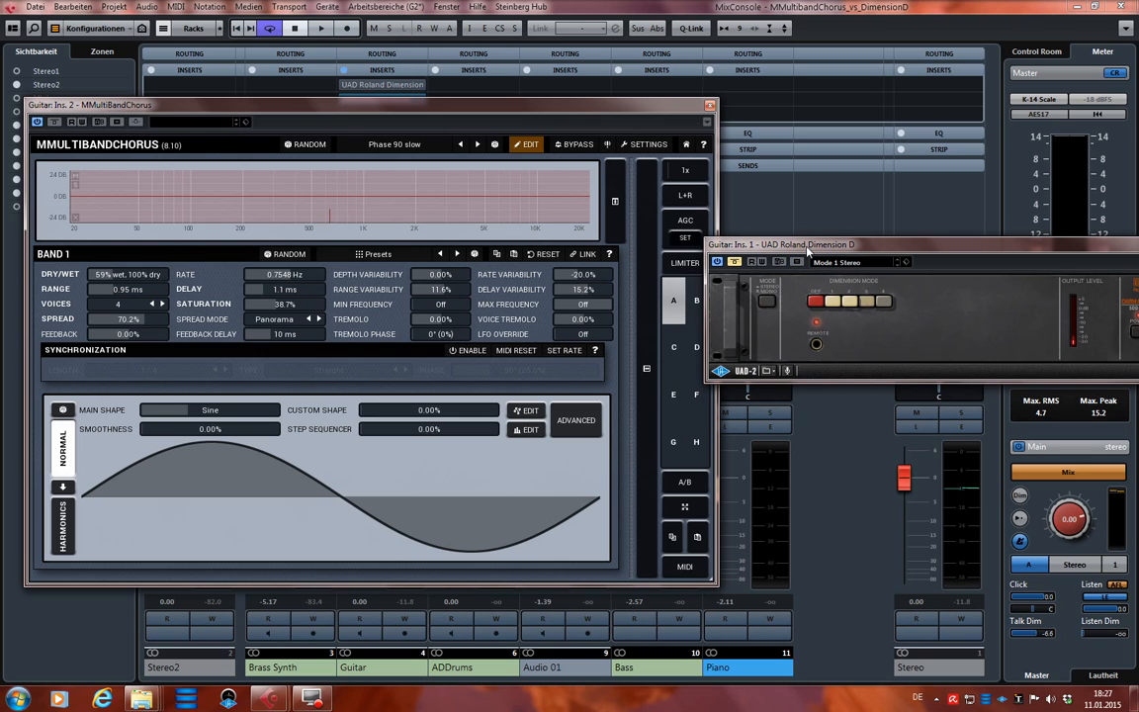
{"action": "left_click_drag", "start_coordinate": [807, 252], "coordinate": [799, 263]}
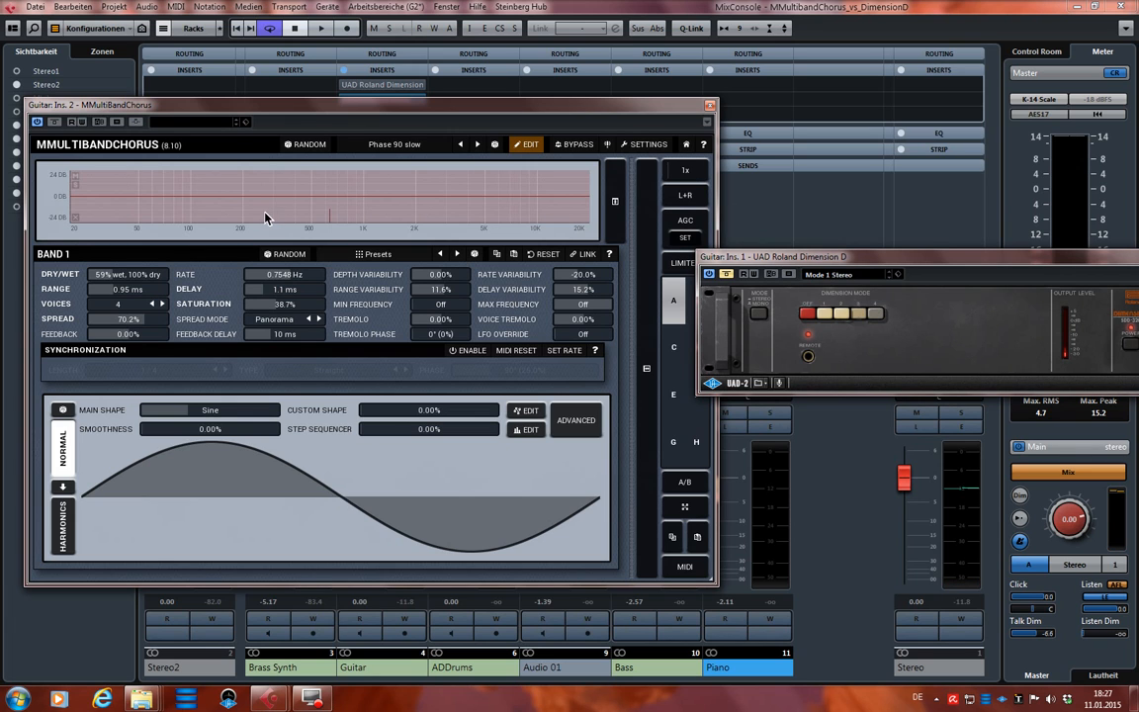
{"action": "left_click_drag", "start_coordinate": [349, 103], "coordinate": [344, 94]}
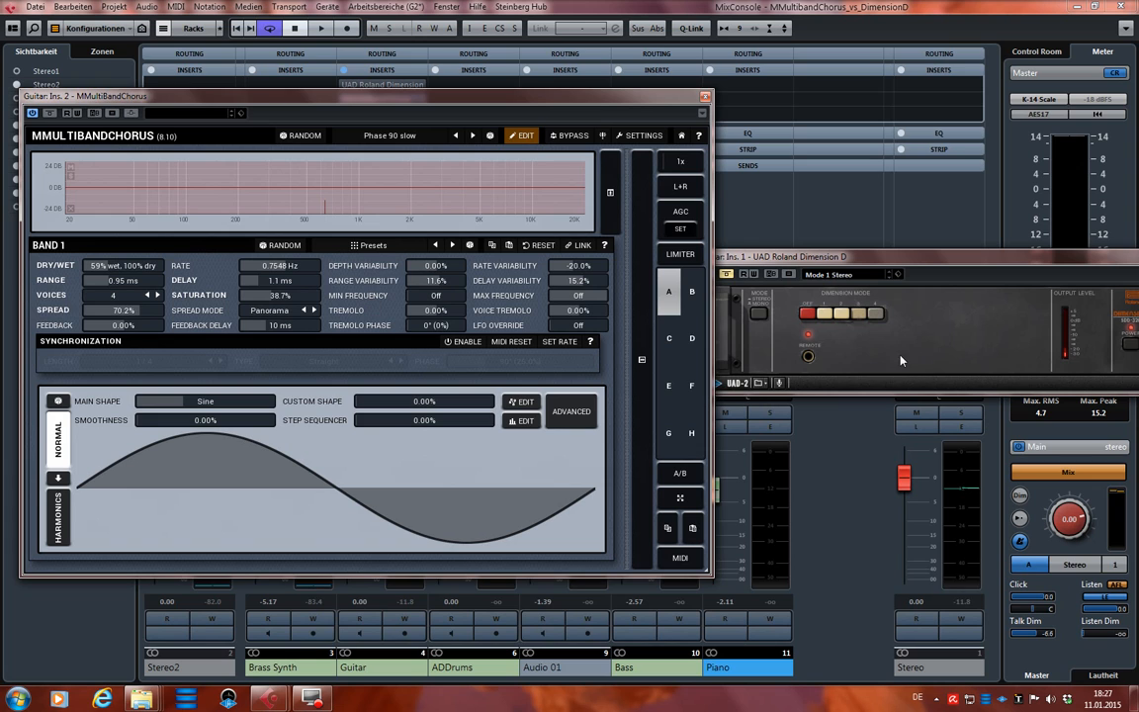
{"action": "left_click", "coordinate": [900, 294]}
{"action": "left_click_drag", "start_coordinate": [819, 258], "coordinate": [769, 250]}
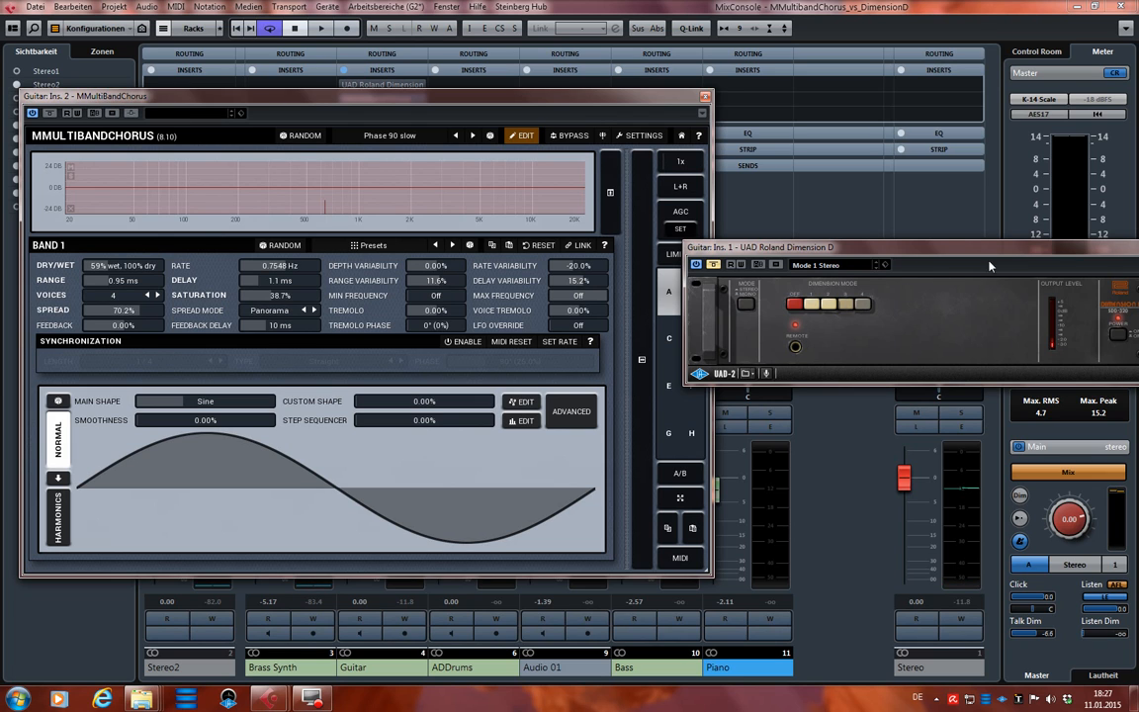
{"action": "left_click_drag", "start_coordinate": [1001, 247], "coordinate": [944, 240]}
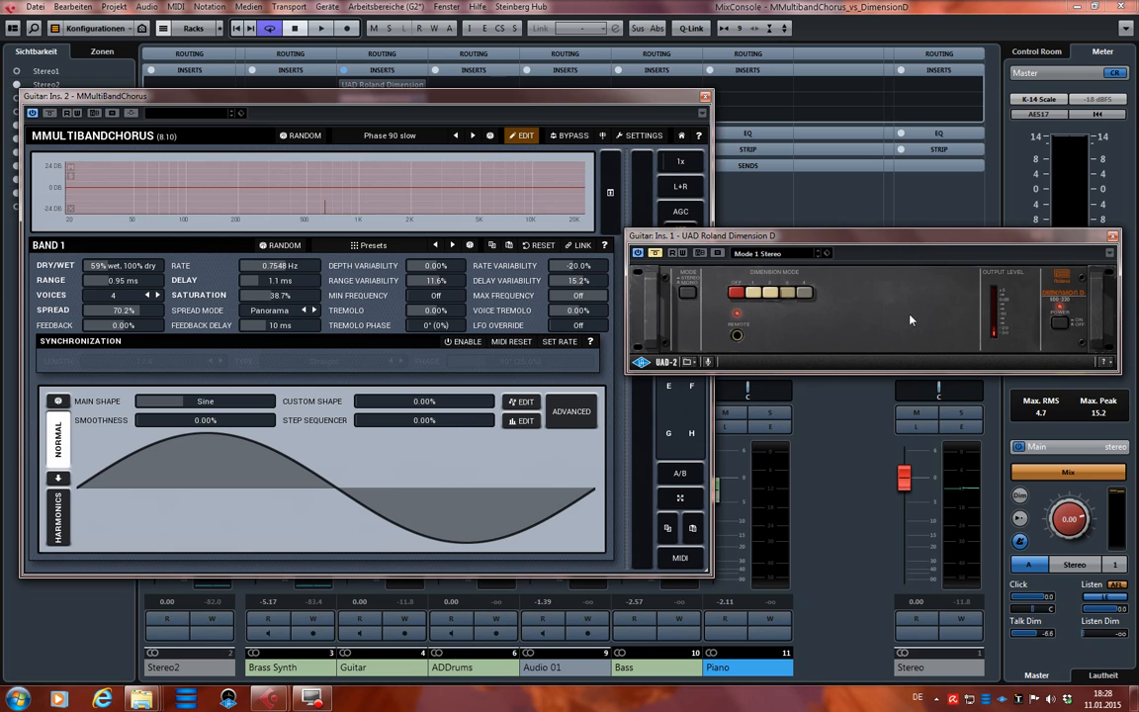
{"action": "left_click_drag", "start_coordinate": [859, 241], "coordinate": [867, 244]}
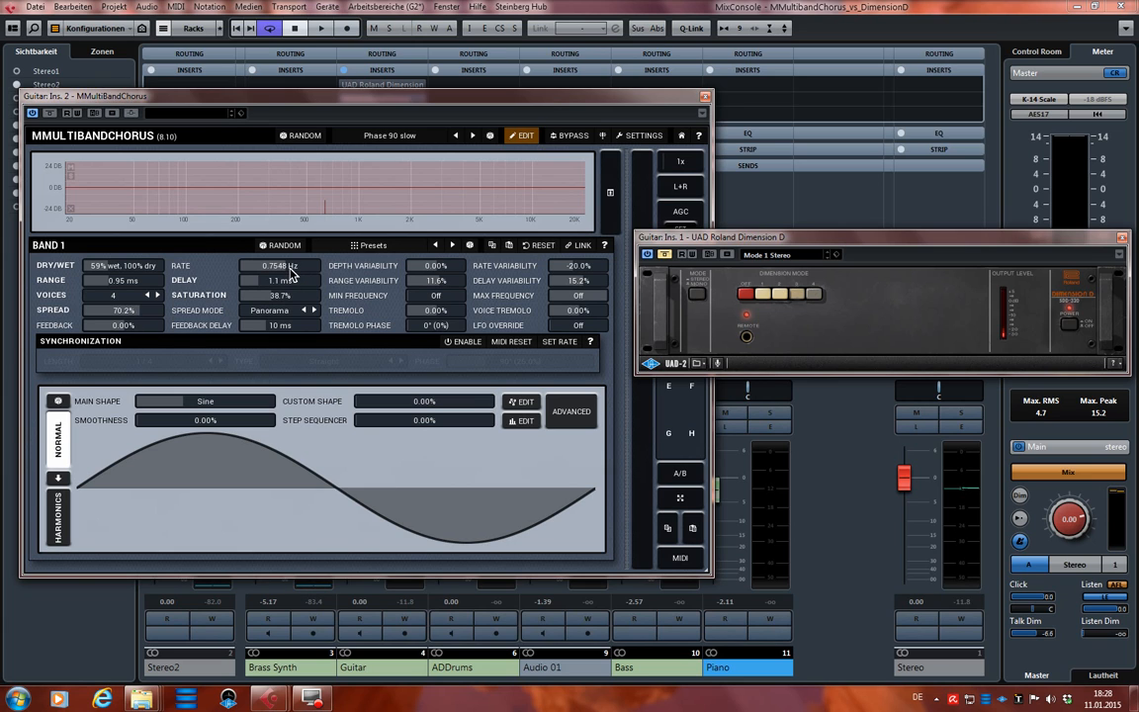
- Set the Band 1 rate of MMultiBandChorus to 0.6995 Hz, audition the guitar loop, and bring Dimension D to the front
{"action": "key", "text": "space"}
{"action": "mouse_move", "coordinate": [298, 269]}
{"action": "left_mouse_down"}
{"action": "mouse_move", "coordinate": [316, 268]}
{"action": "mouse_move", "coordinate": [278, 261]}
{"action": "left_mouse_up"}
{"action": "key", "text": "space"}
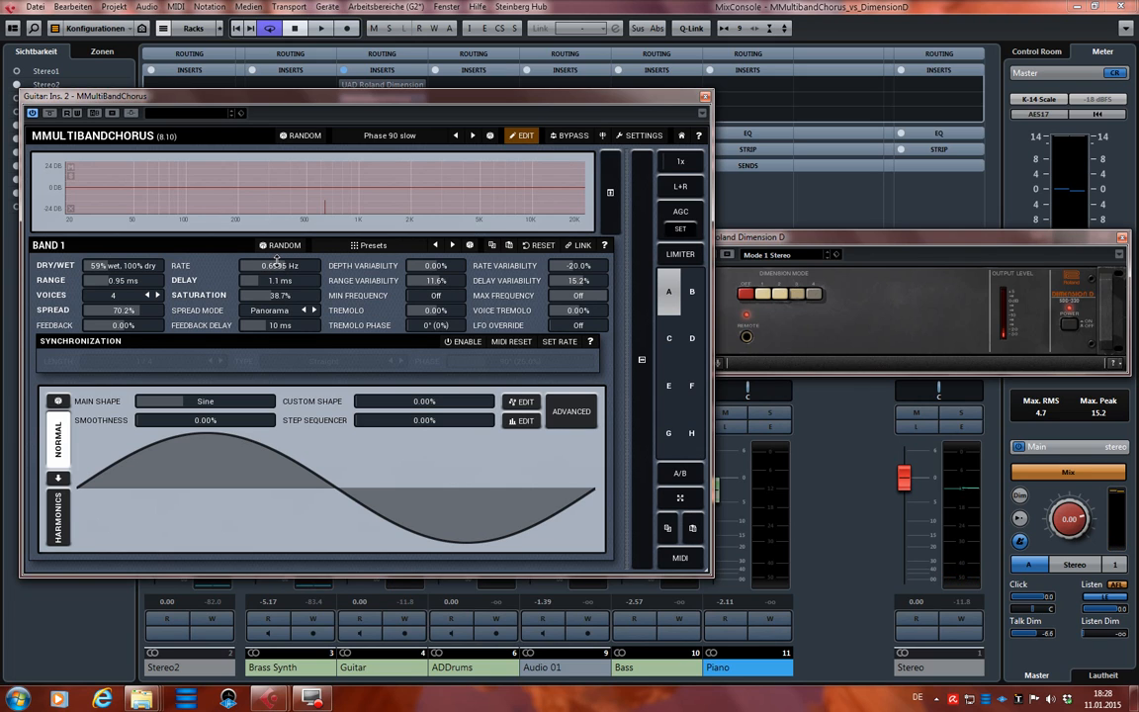
{"action": "key", "text": "space"}
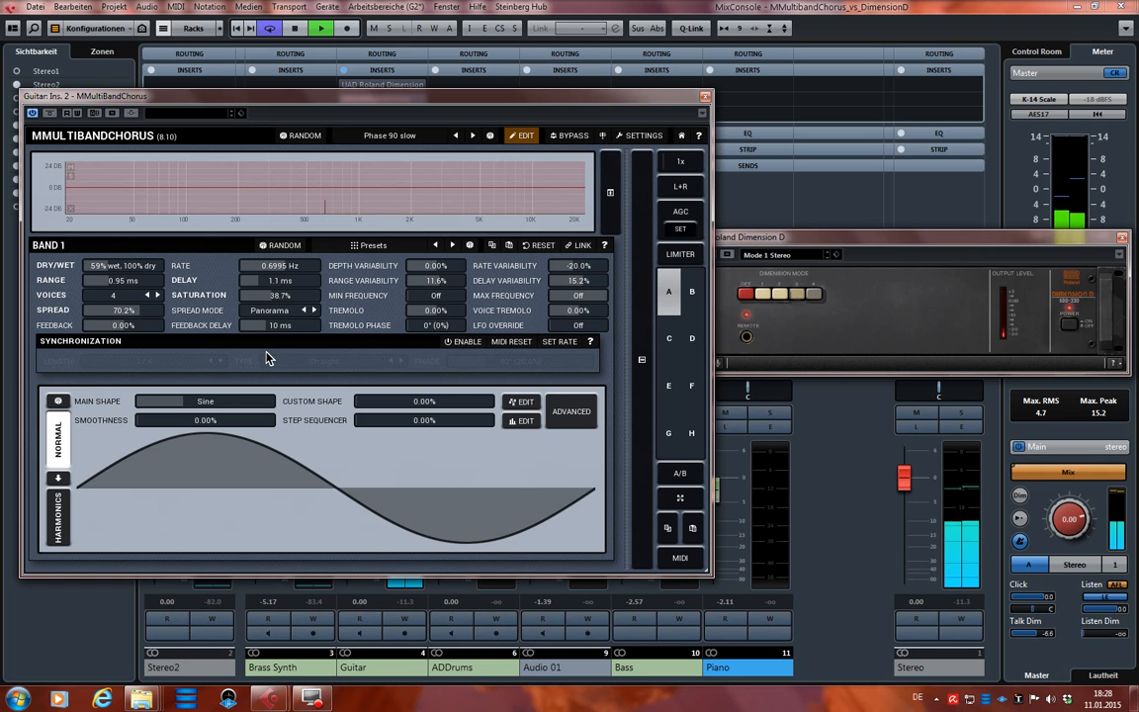
{"action": "key", "text": "space"}
{"action": "left_click", "coordinate": [856, 315]}
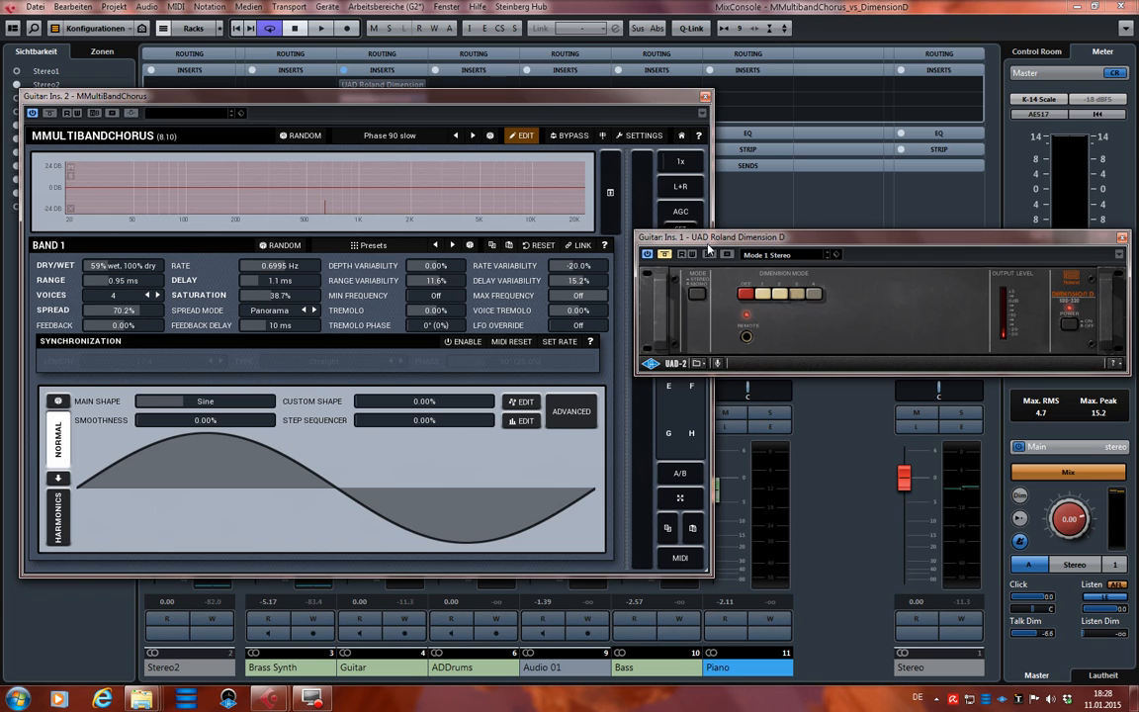
- Audition Band 1 saturation at 100.0% on the guitar loop, stop playback, and set the saturation to 32.6%
{"action": "left_click_drag", "start_coordinate": [708, 238], "coordinate": [746, 236]}
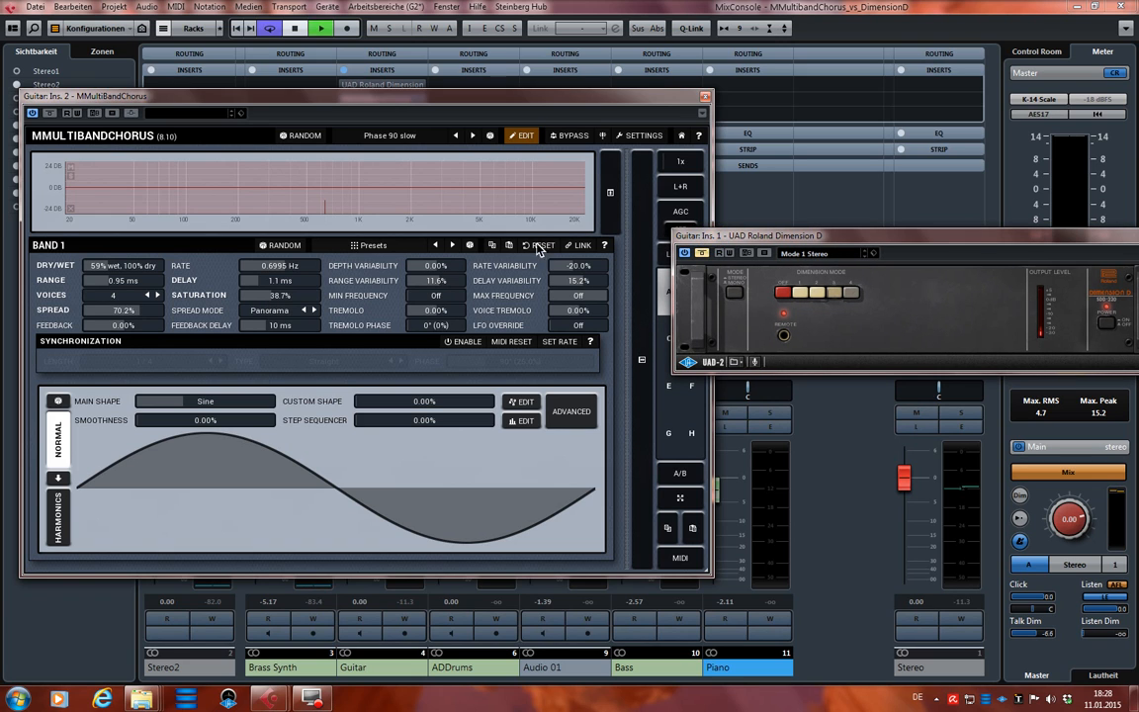
{"action": "key", "text": "space"}
{"action": "left_click_drag", "start_coordinate": [276, 295], "coordinate": [279, 198]}
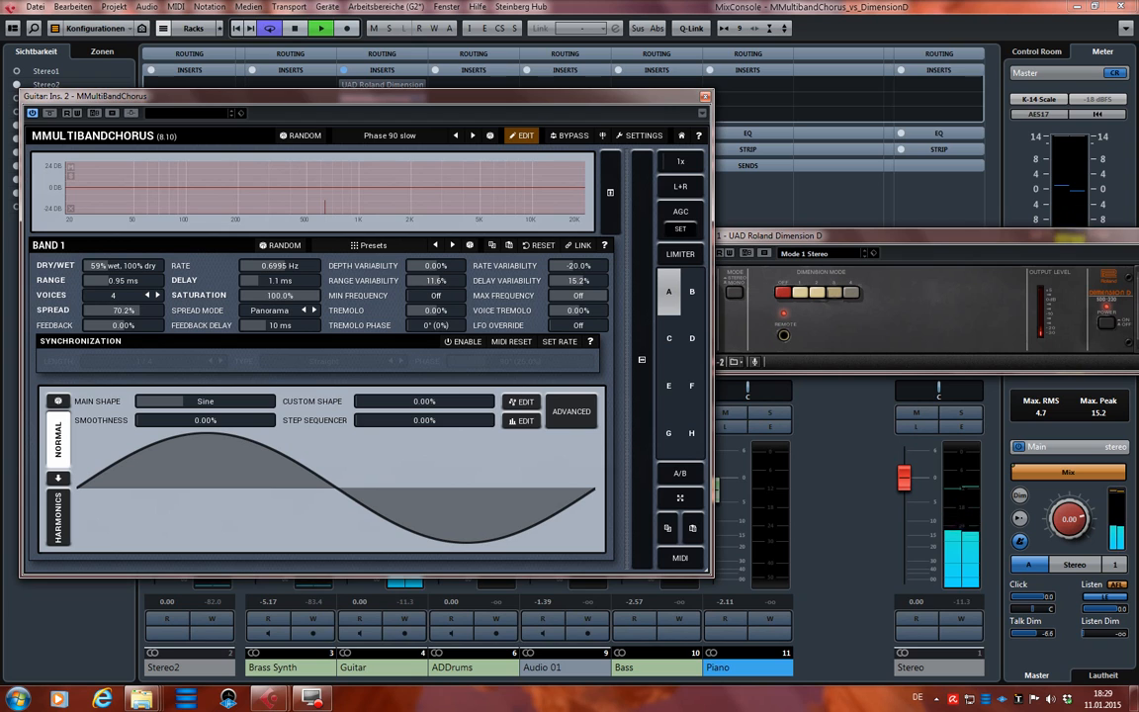
{"action": "key", "text": "space"}
{"action": "left_click", "coordinate": [299, 295]}
{"action": "mouse_move", "coordinate": [300, 295]}
{"action": "left_mouse_down"}
{"action": "mouse_move", "coordinate": [299, 324]}
{"action": "mouse_move", "coordinate": [291, 296]}
{"action": "left_mouse_up"}
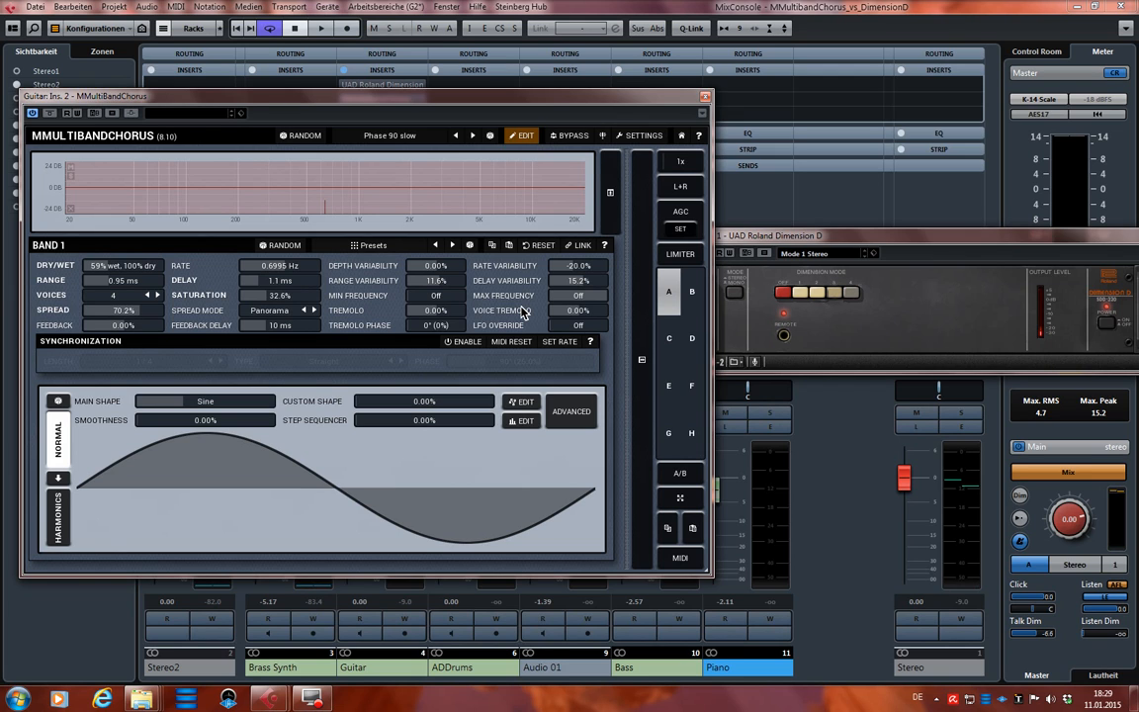
- Play the guitar loop and set the Band 1 range variability of MMultiBandChorus to 15.2%
{"action": "left_click", "coordinate": [880, 343]}
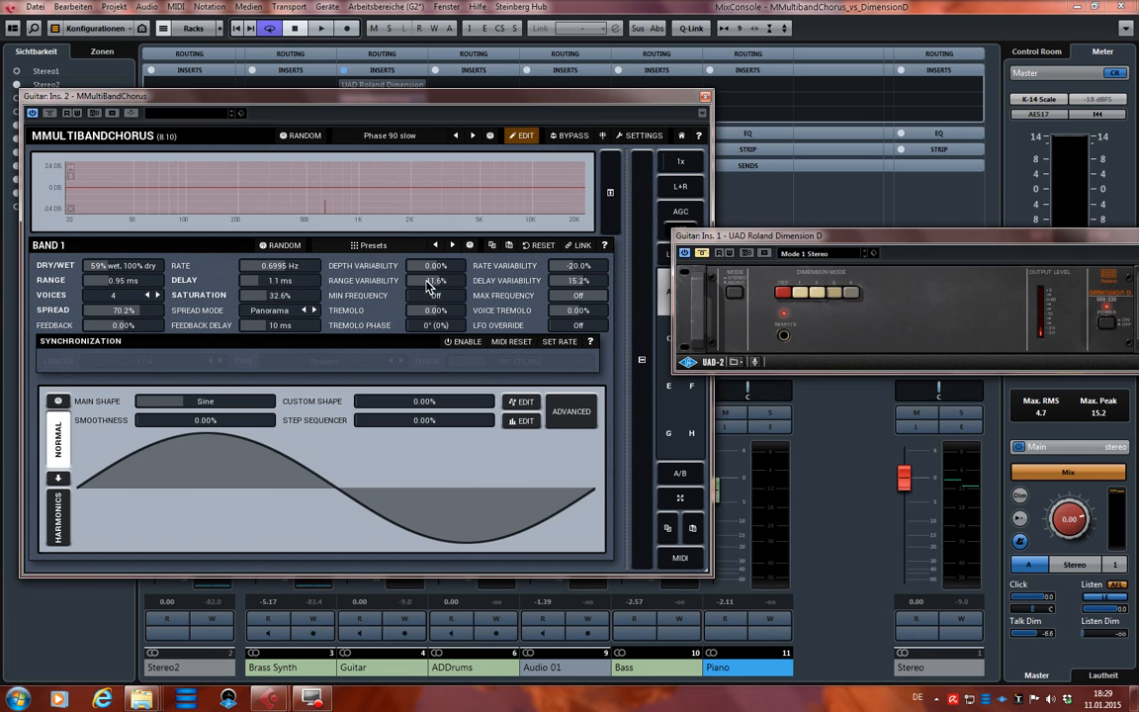
{"action": "key", "text": "space"}
{"action": "left_click_drag", "start_coordinate": [430, 285], "coordinate": [430, 256]}
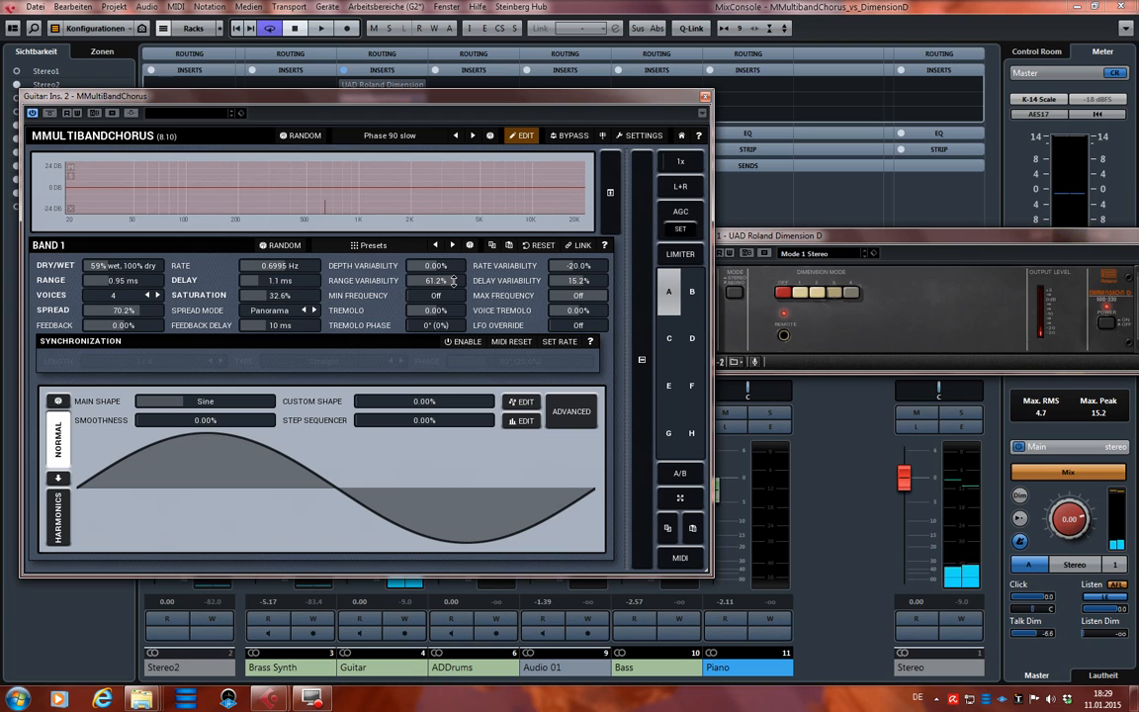
{"action": "mouse_move", "coordinate": [452, 281]}
{"action": "left_mouse_down"}
{"action": "mouse_move", "coordinate": [453, 306]}
{"action": "mouse_move", "coordinate": [454, 281]}
{"action": "left_mouse_up"}
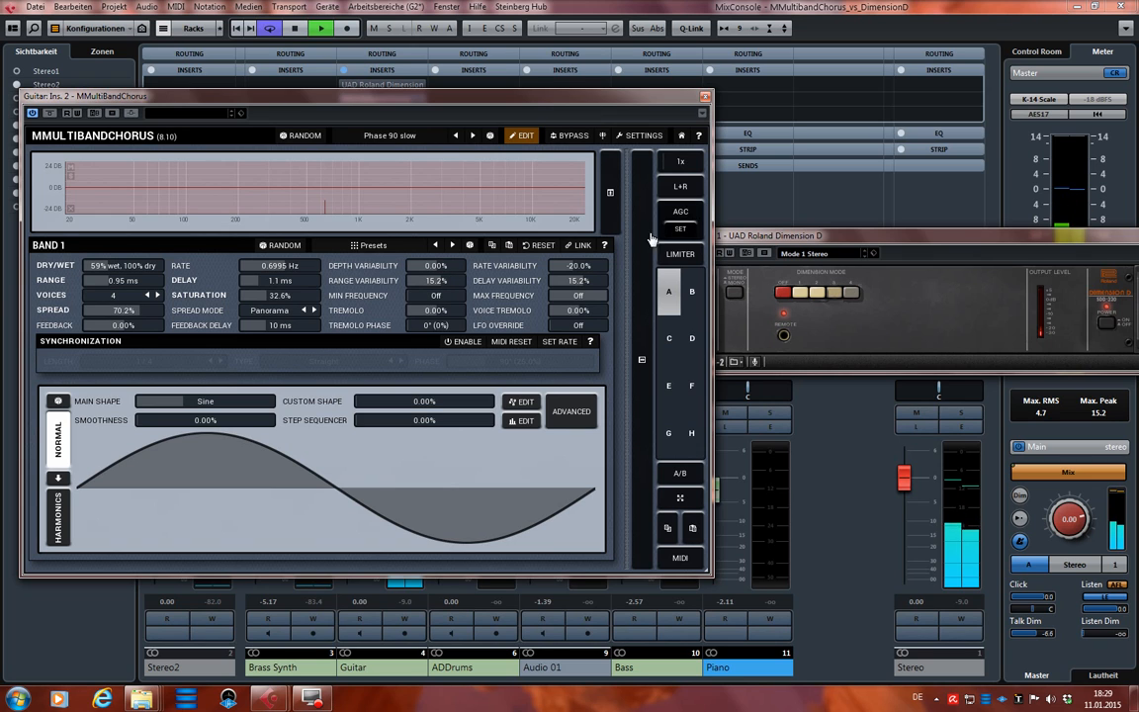
- Compare the adjusted chorus with Dimension D on the playing loop by alternating their bypasses, ending with only MMultiBandChorus active
{"action": "left_click", "coordinate": [48, 113]}
{"action": "left_click", "coordinate": [752, 235]}
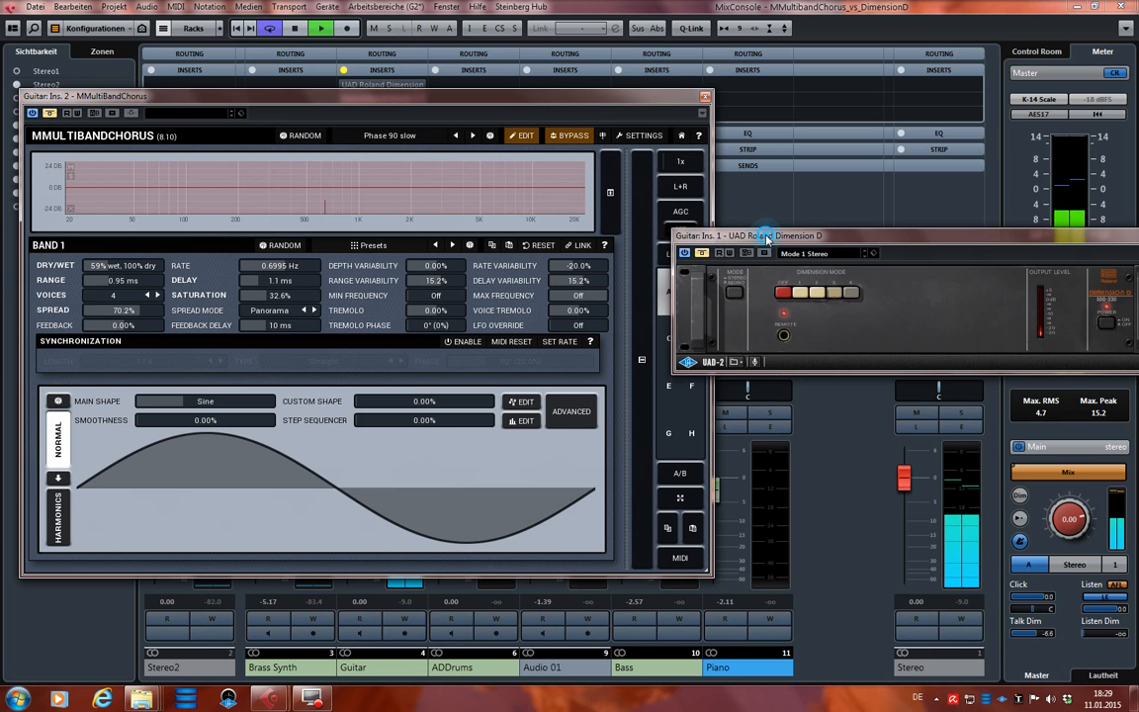
{"action": "left_click", "coordinate": [701, 254]}
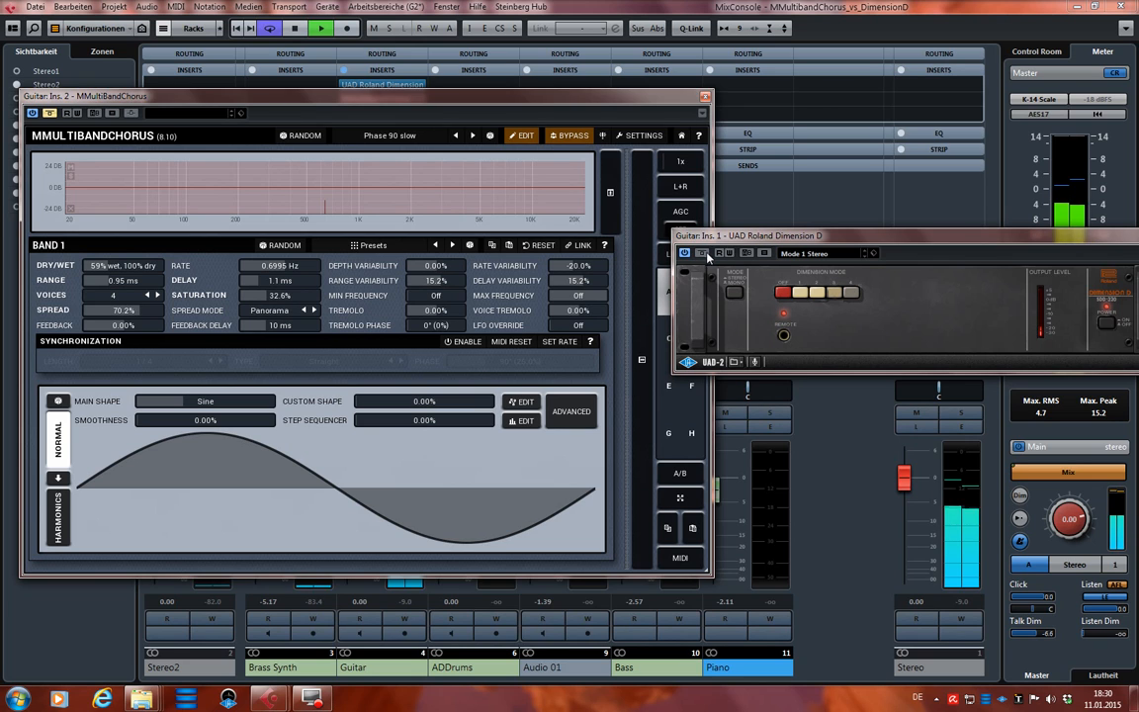
{"action": "left_click", "coordinate": [46, 112]}
- Try a Band 1 depth variability of 49.2%, stop playback, and reset the depth variability to 0.00%
{"action": "left_click_drag", "start_coordinate": [450, 271], "coordinate": [448, 264]}
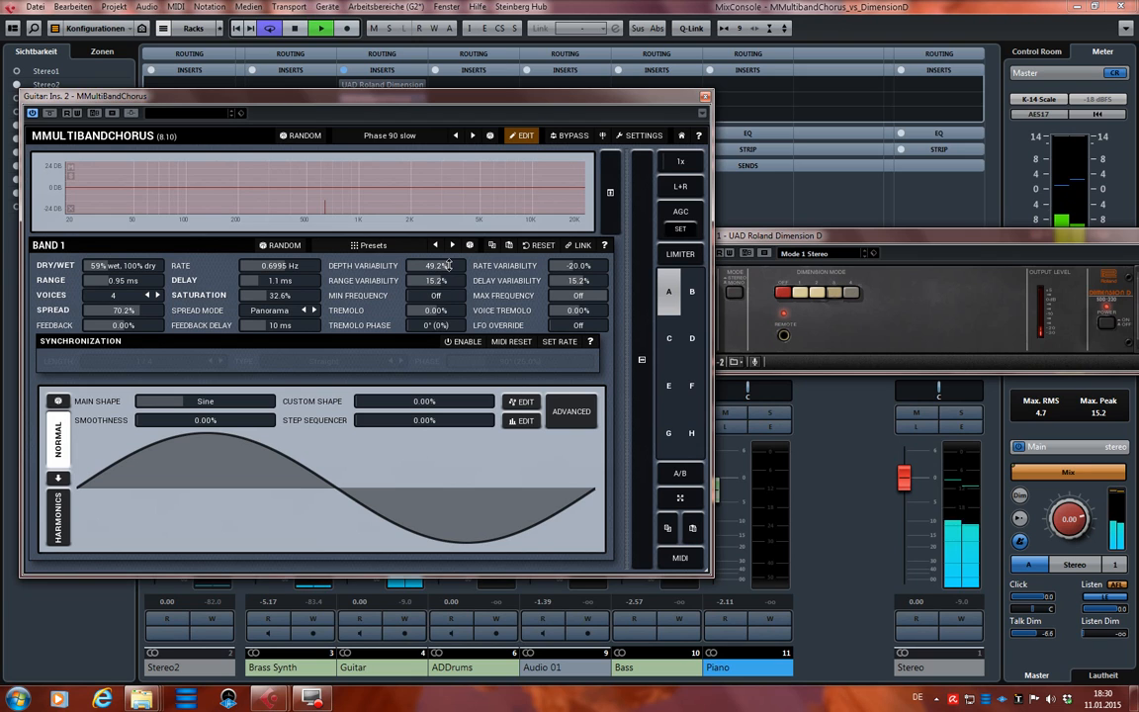
{"action": "key", "text": "space"}
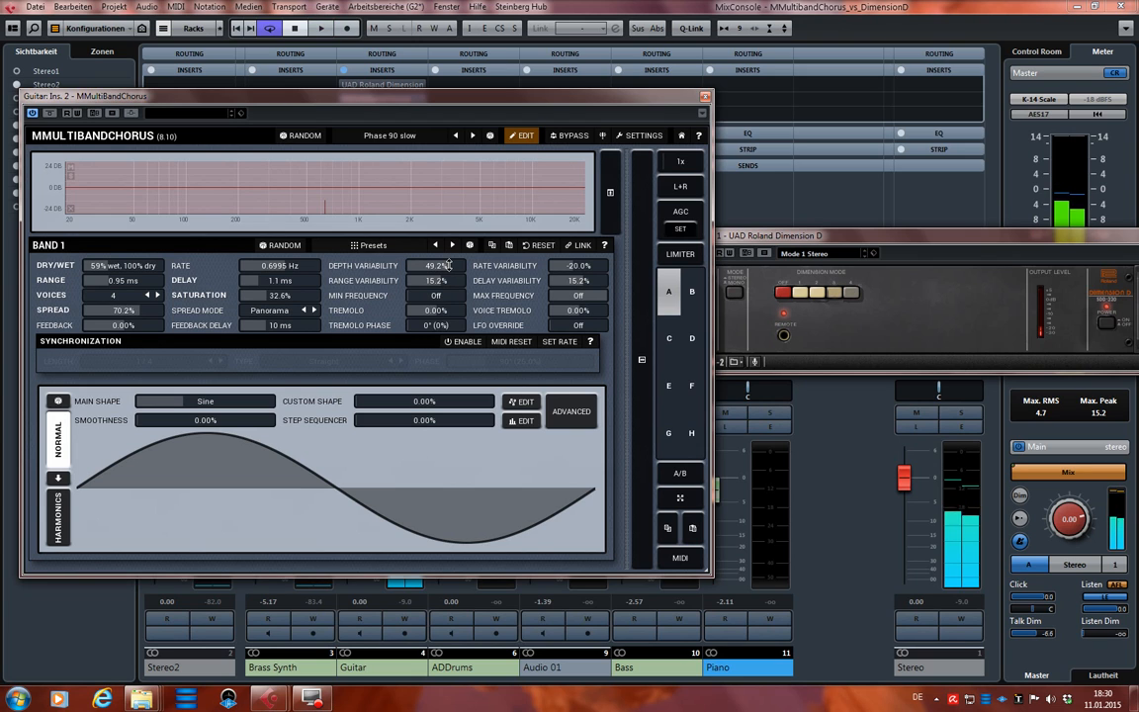
{"action": "double_click", "coordinate": [447, 265]}
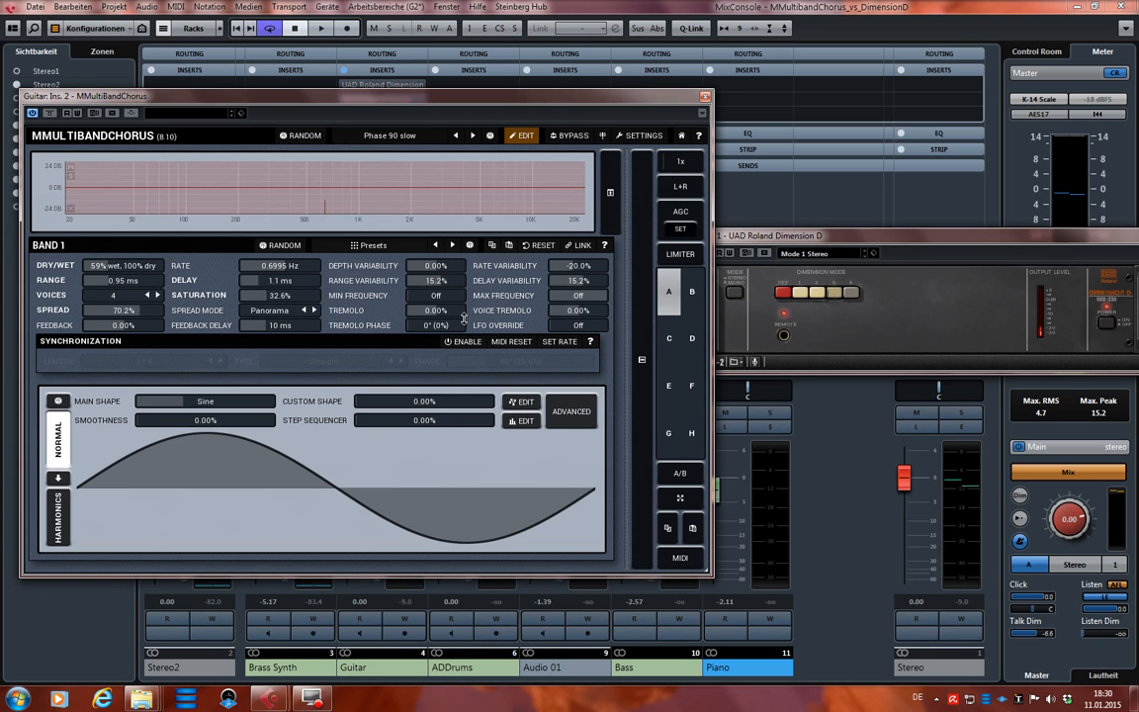
- Rearrange the two plugin windows, moving MMultiBandChorus higher and Dimension D lower beside it so all chorus parameters are in view
{"action": "left_click_drag", "start_coordinate": [781, 237], "coordinate": [728, 300]}
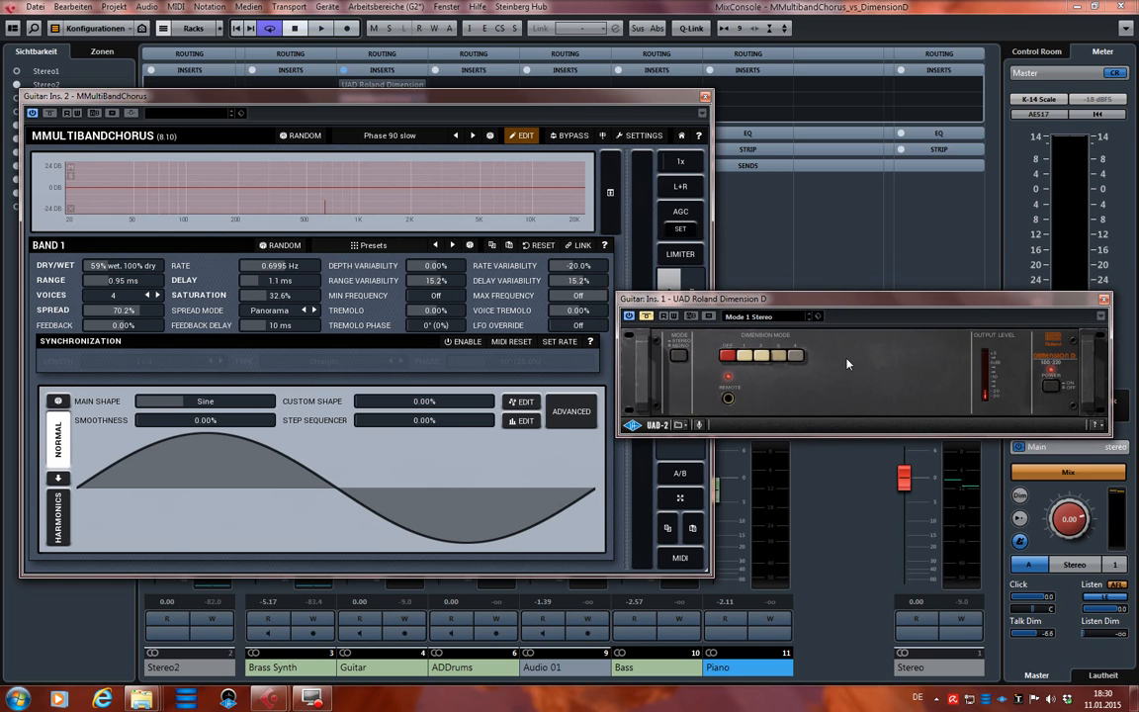
{"action": "left_click_drag", "start_coordinate": [739, 299], "coordinate": [759, 345]}
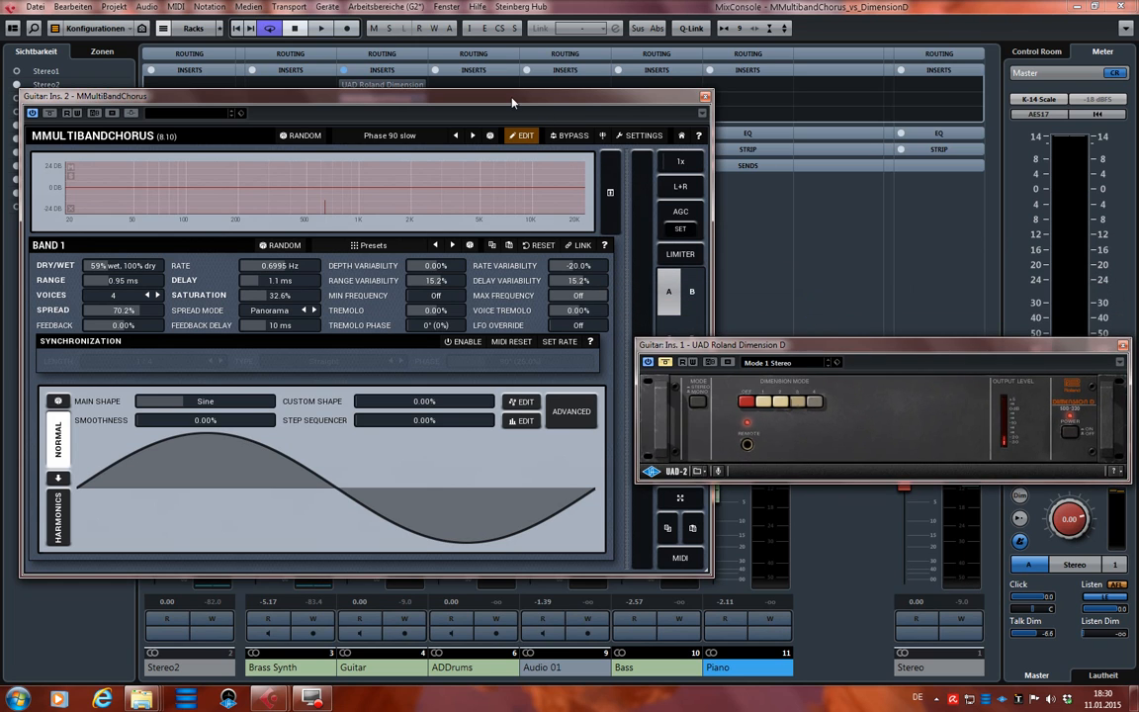
{"action": "left_click", "coordinate": [512, 102]}
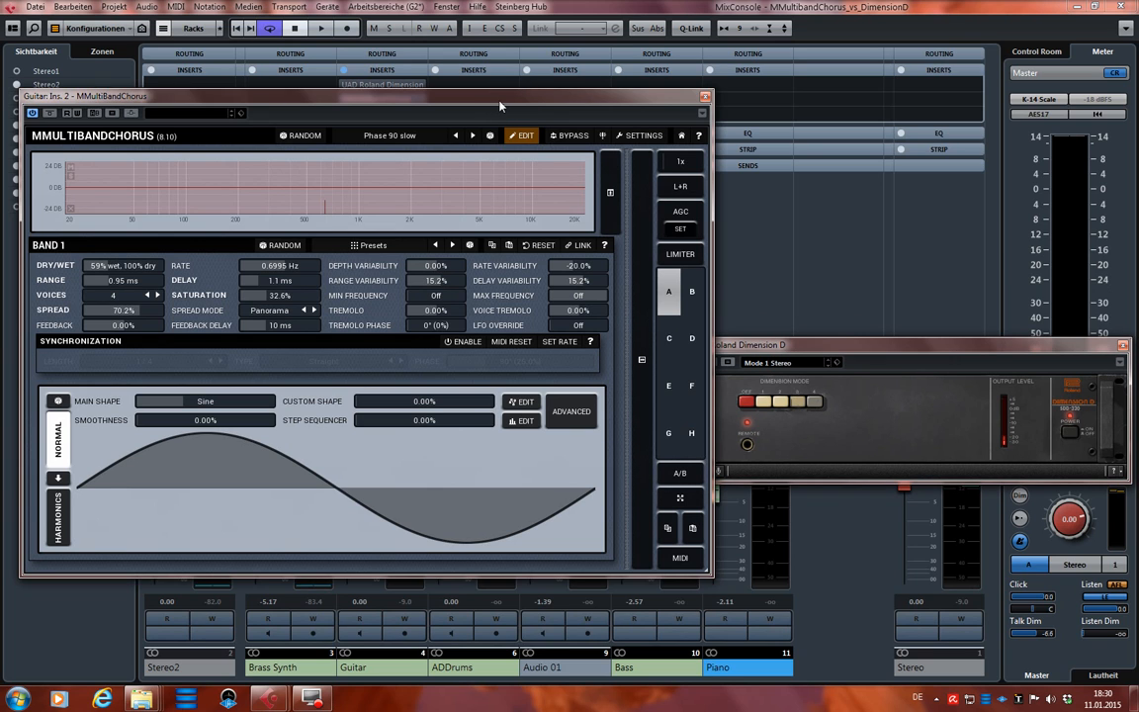
{"action": "left_click_drag", "start_coordinate": [514, 106], "coordinate": [515, 97]}
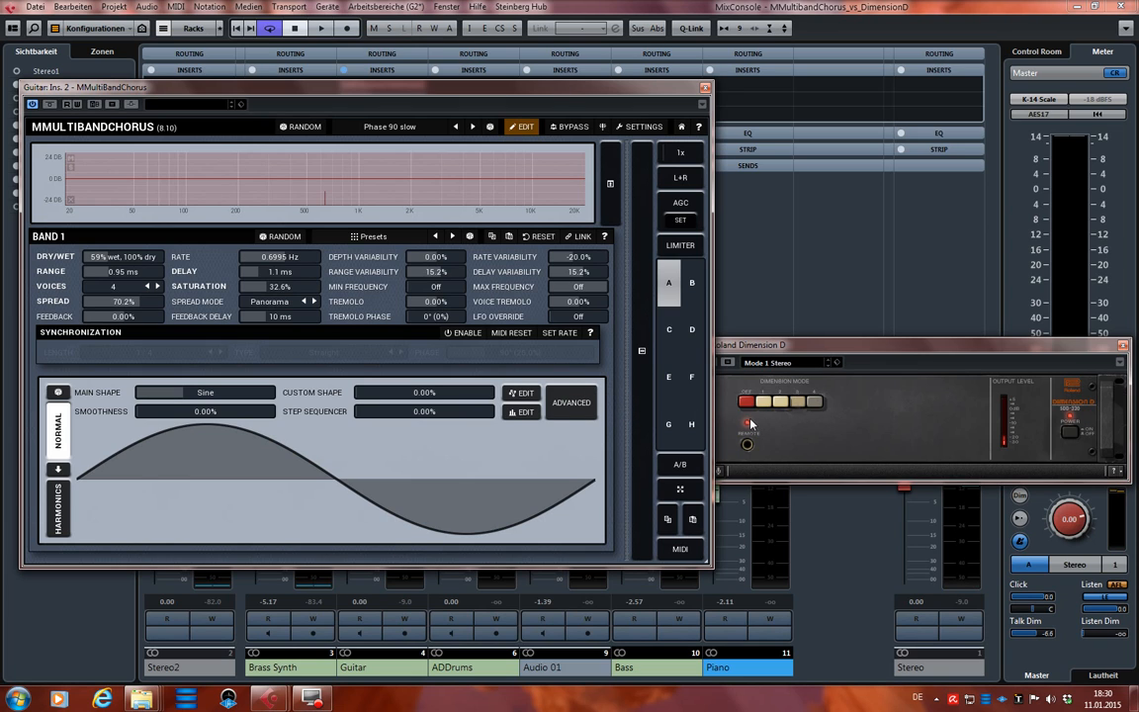
{"action": "left_click_drag", "start_coordinate": [769, 349], "coordinate": [794, 323]}
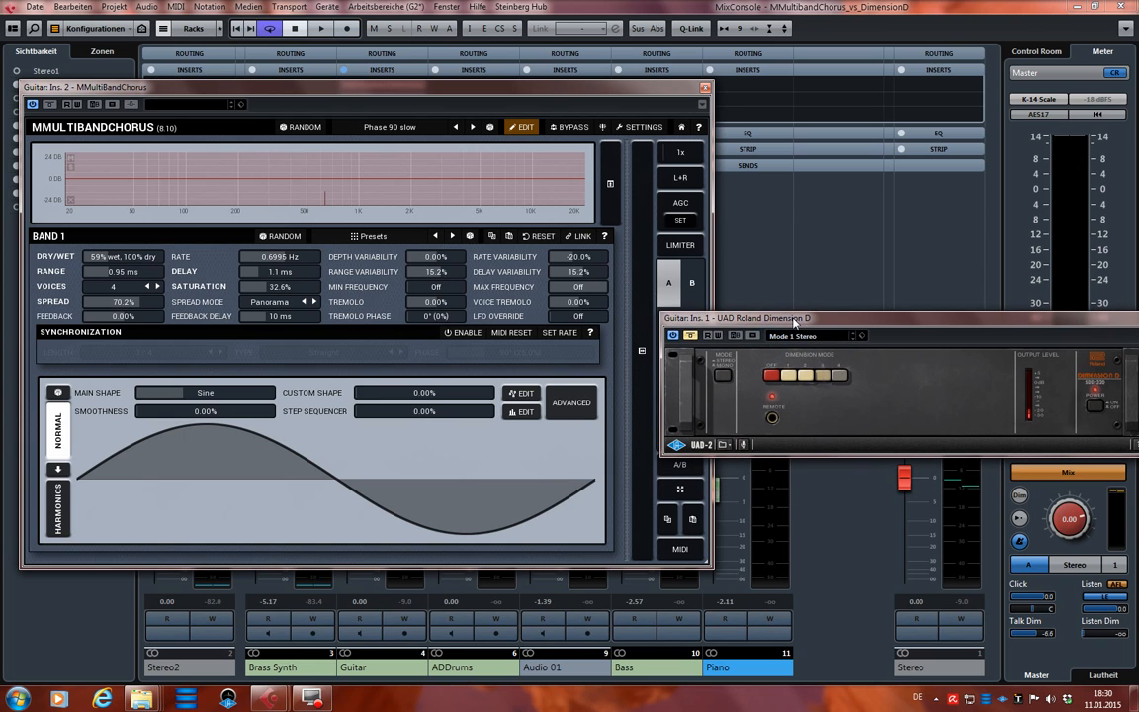
{"action": "left_click_drag", "start_coordinate": [806, 324], "coordinate": [766, 294]}
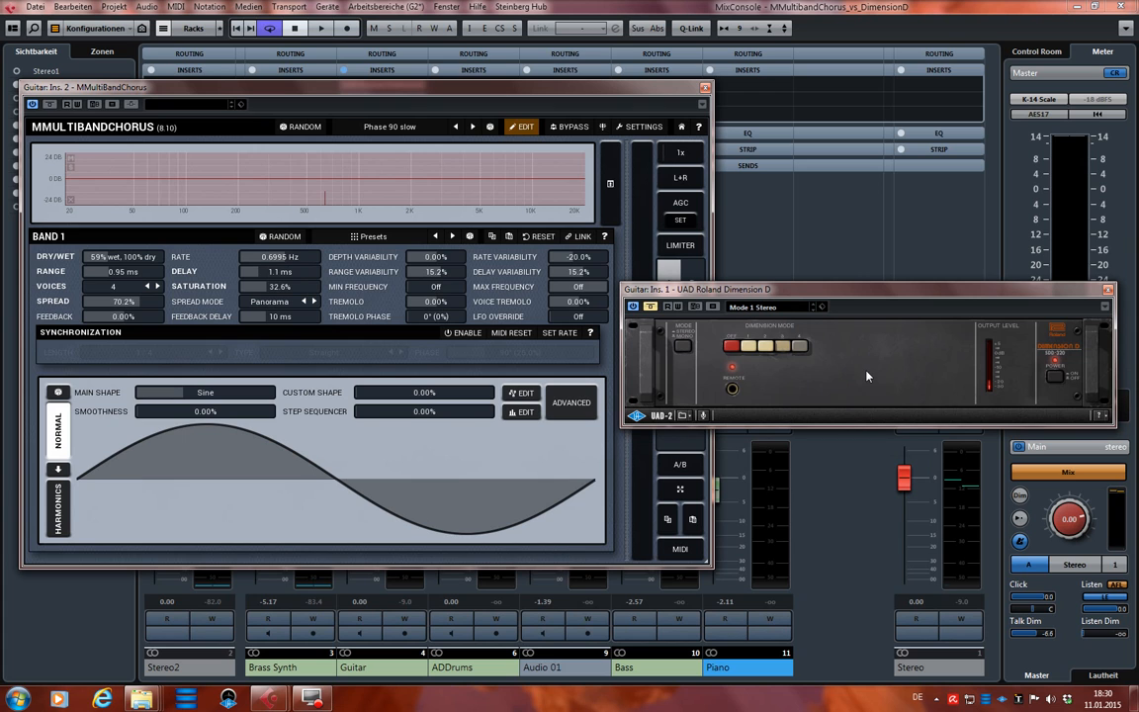
{"action": "left_click_drag", "start_coordinate": [789, 300], "coordinate": [806, 337]}
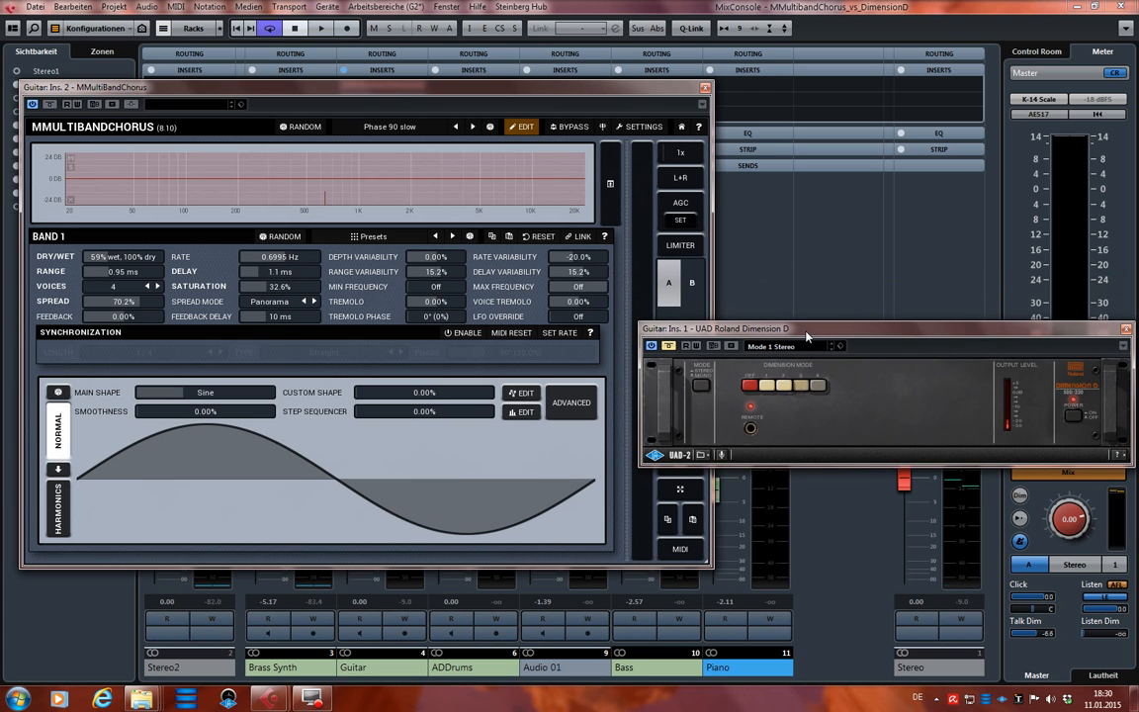
{"action": "left_click", "coordinate": [579, 86]}
{"action": "mouse_move", "coordinate": [579, 86]}
{"action": "left_mouse_down"}
{"action": "mouse_move", "coordinate": [587, 75]}
{"action": "mouse_move", "coordinate": [571, 84]}
{"action": "left_mouse_up"}
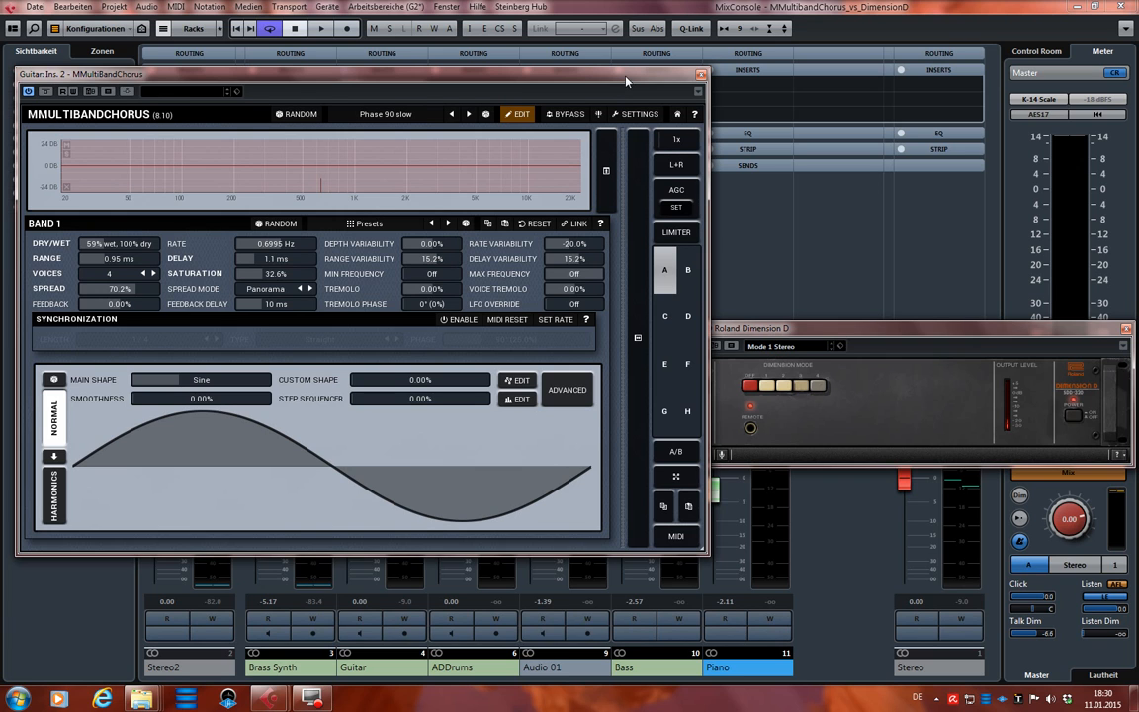
{"action": "left_click_drag", "start_coordinate": [626, 76], "coordinate": [627, 61]}
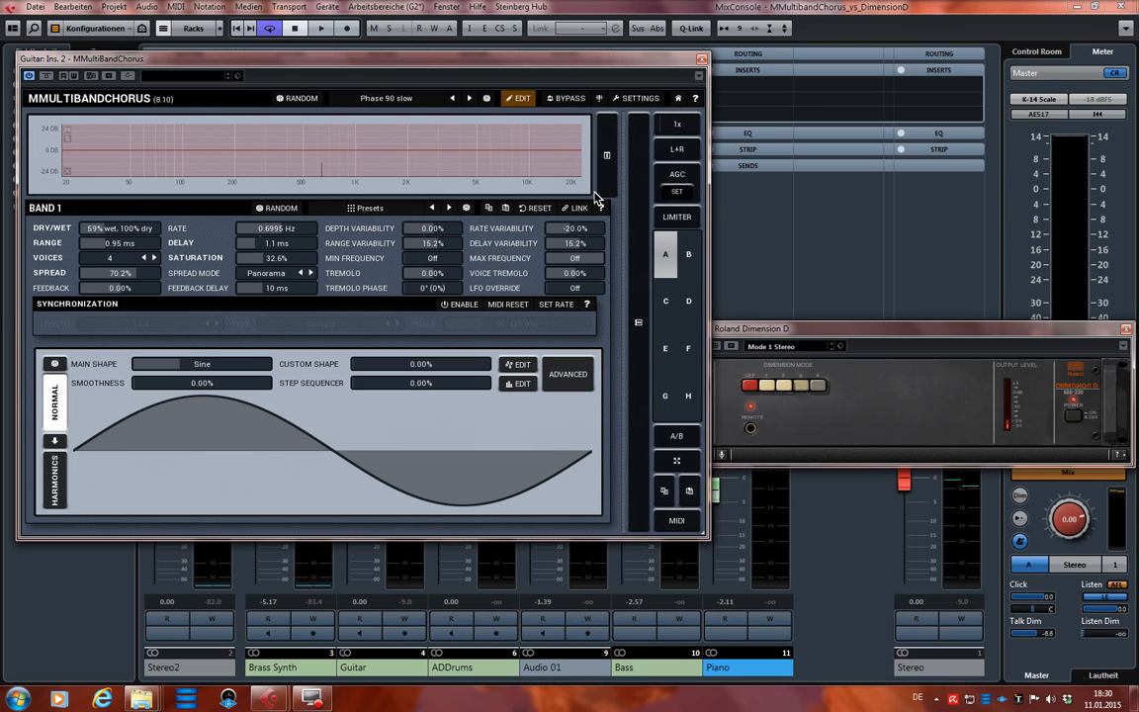
{"action": "left_click", "coordinate": [522, 100]}
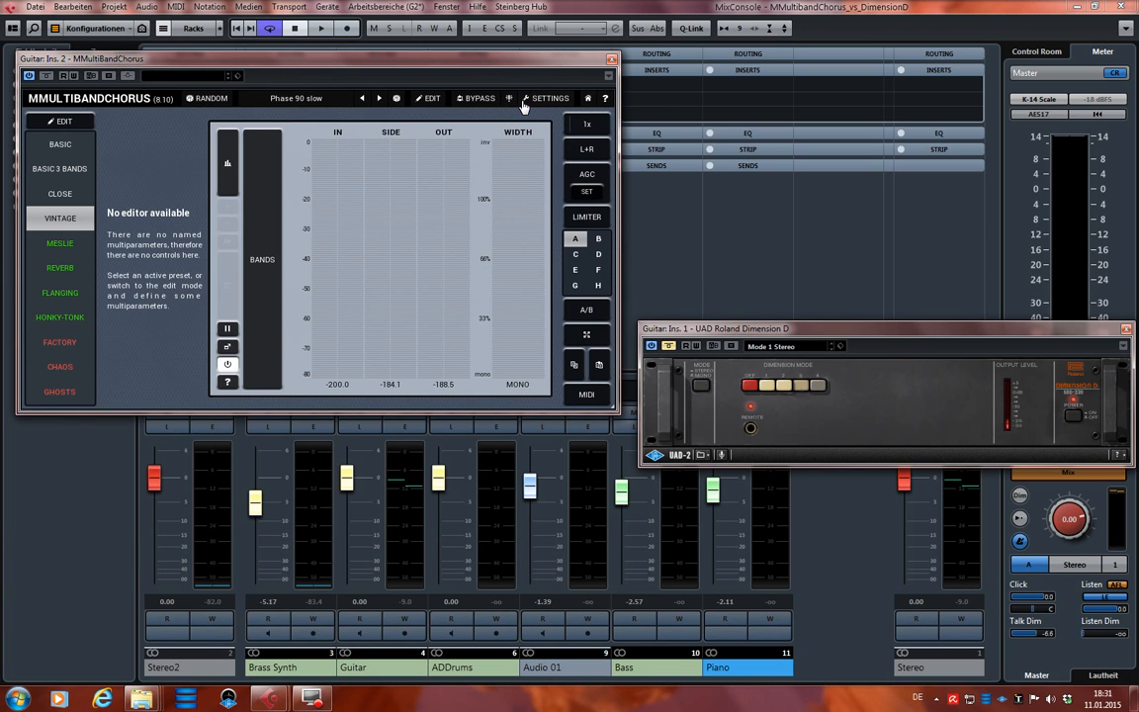
{"action": "left_click", "coordinate": [425, 97]}
{"action": "left_click", "coordinate": [508, 99]}
- Create a new preset folder named DrMax under Root in the MMultiBandChorus preset browser
{"action": "left_click", "coordinate": [389, 99]}
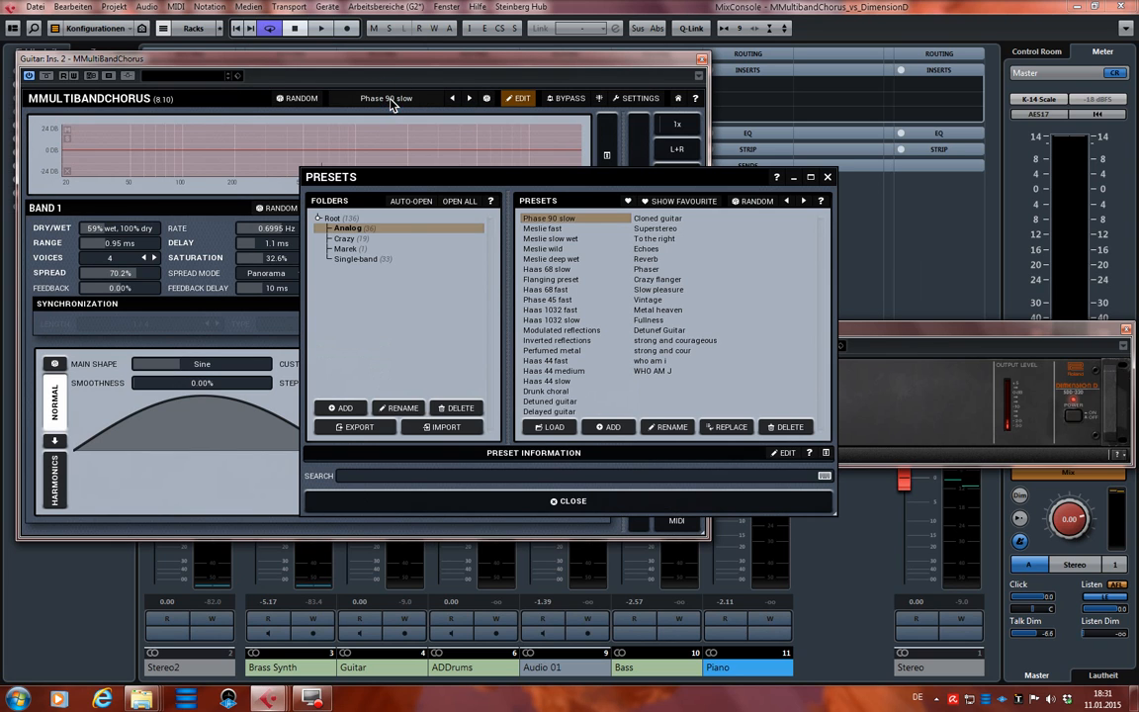
{"action": "left_click", "coordinate": [332, 220]}
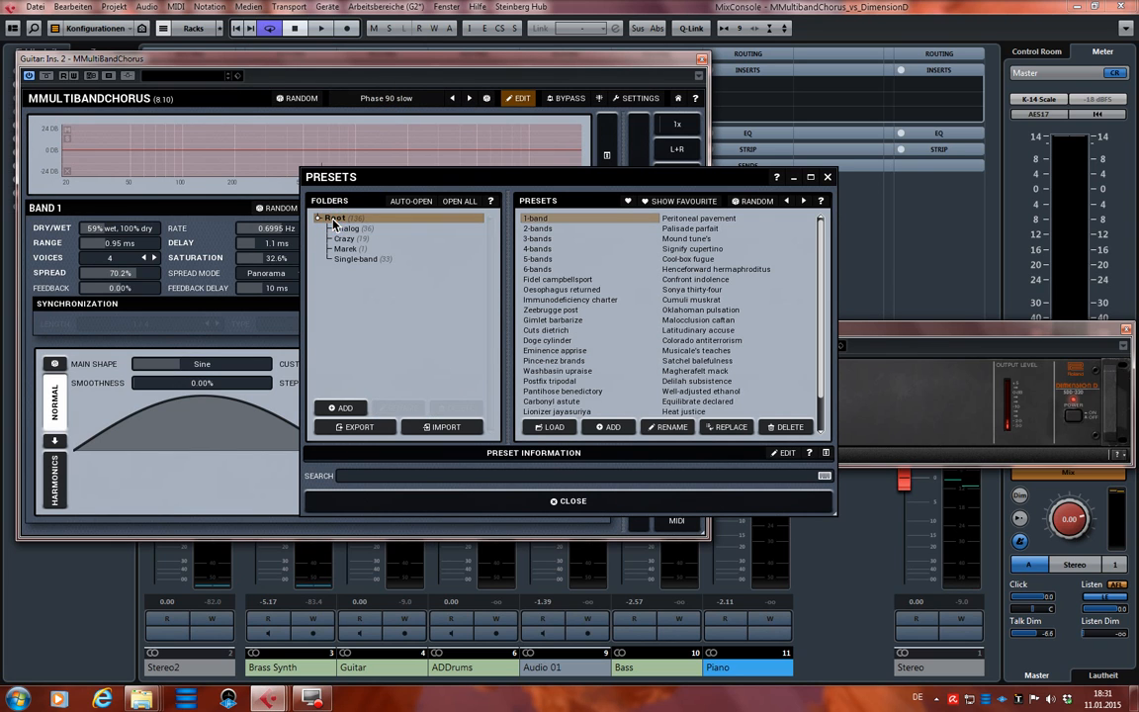
{"action": "left_click", "coordinate": [343, 407]}
{"action": "type", "text": "DrMax"}
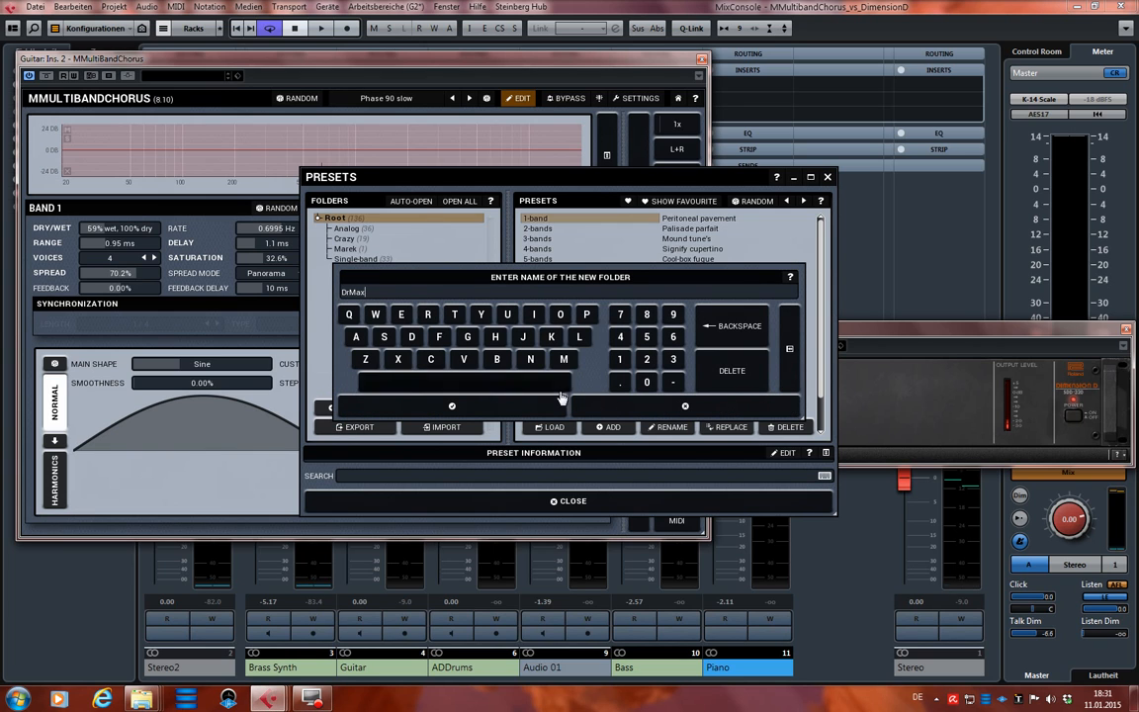
{"action": "left_click", "coordinate": [476, 407]}
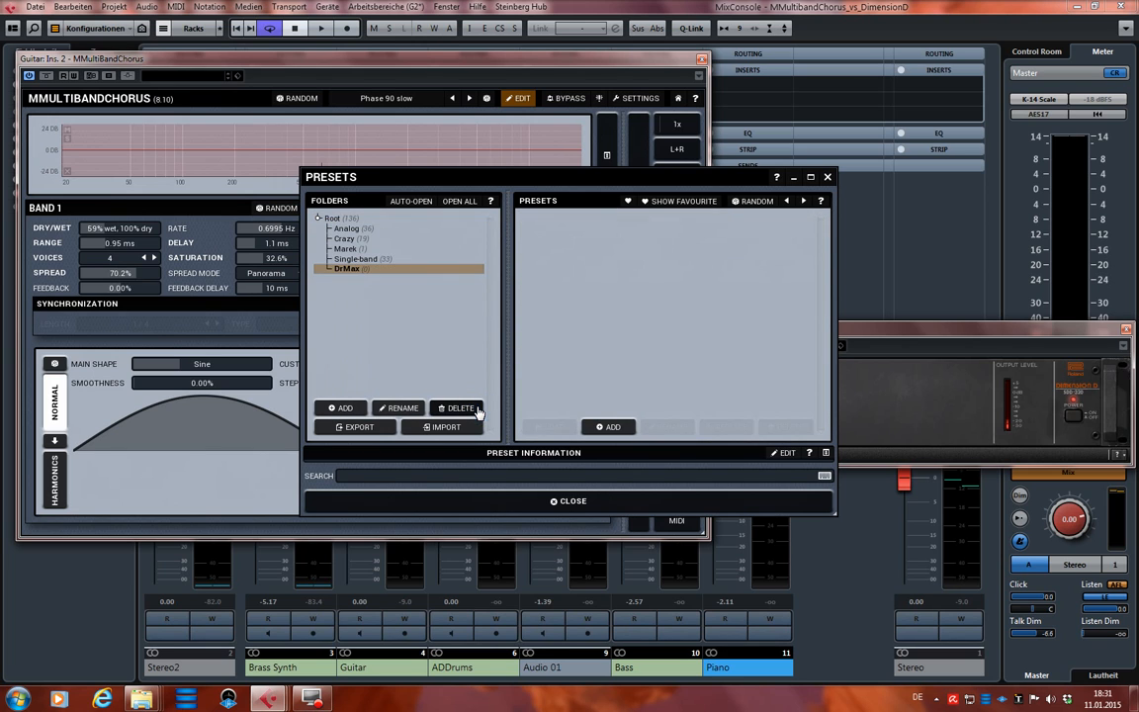
- Save the current chorus settings as preset Dimension_D_Fake in the DrMax folder and check its entry in the preset browser
{"action": "left_click", "coordinate": [605, 428]}
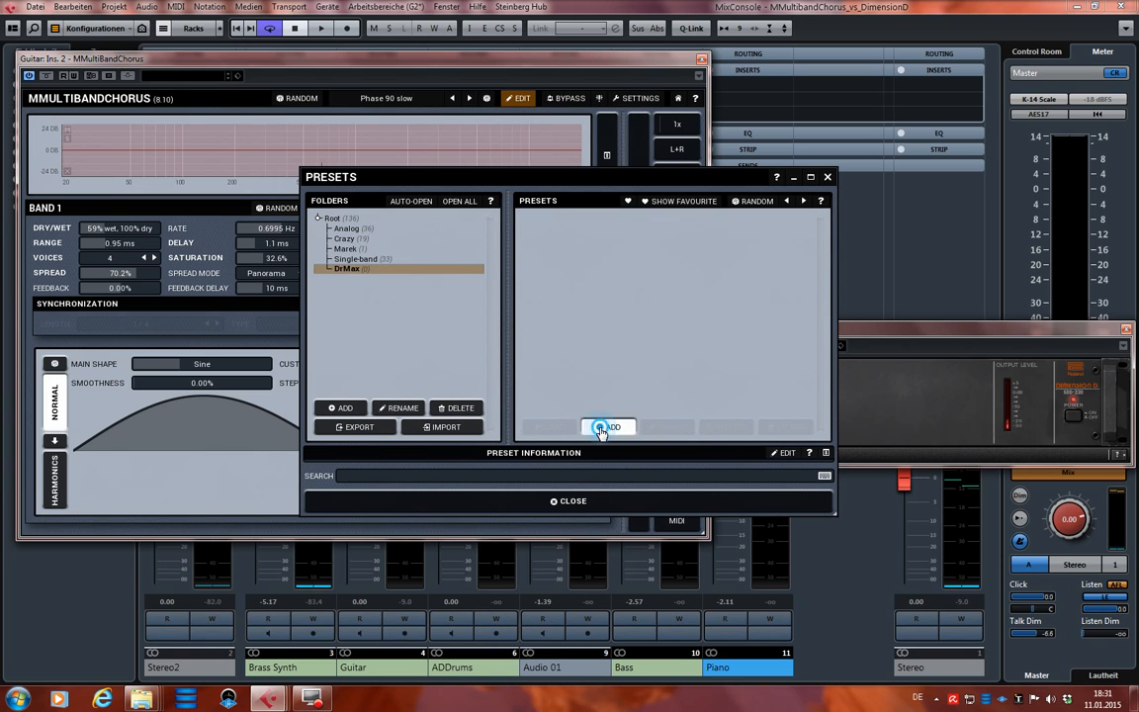
{"action": "type", "text": "Dime"}
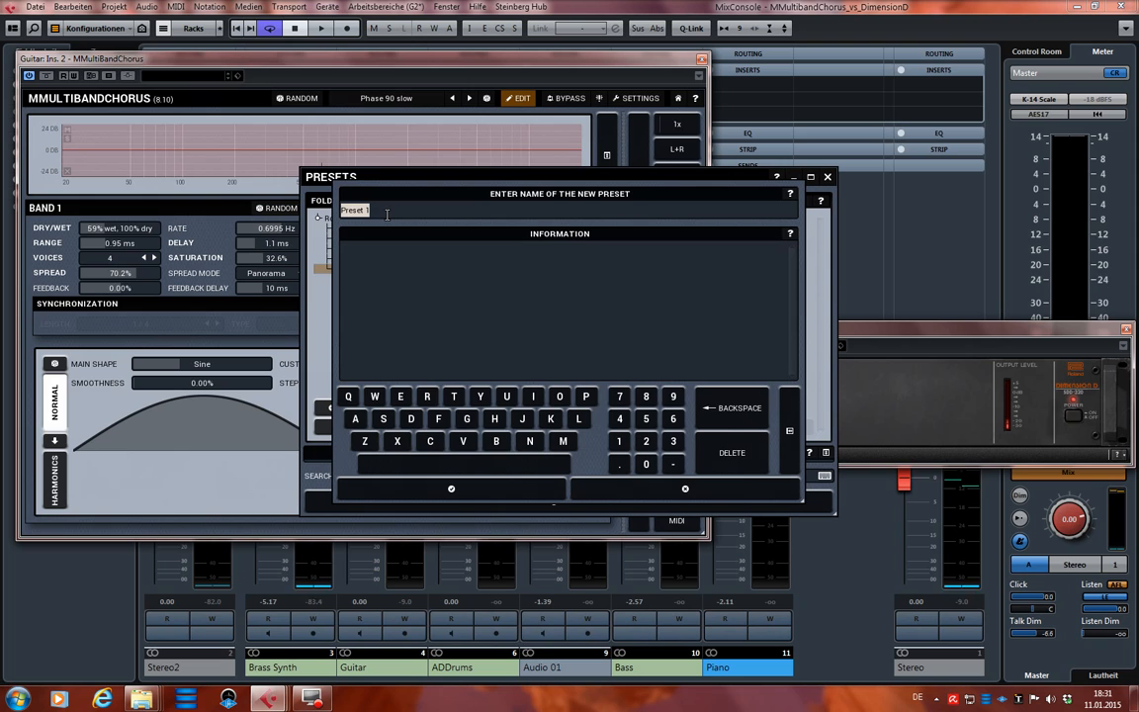
{"action": "type", "text": "nsion_D_Fak"}
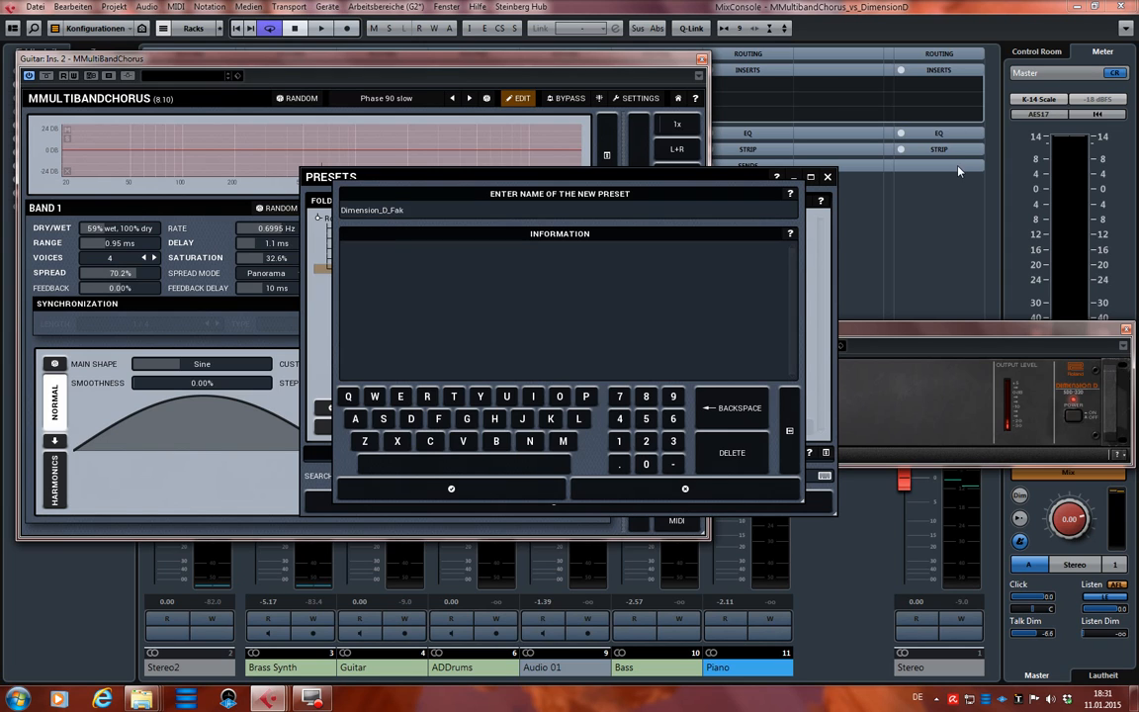
{"action": "type", "text": "e"}
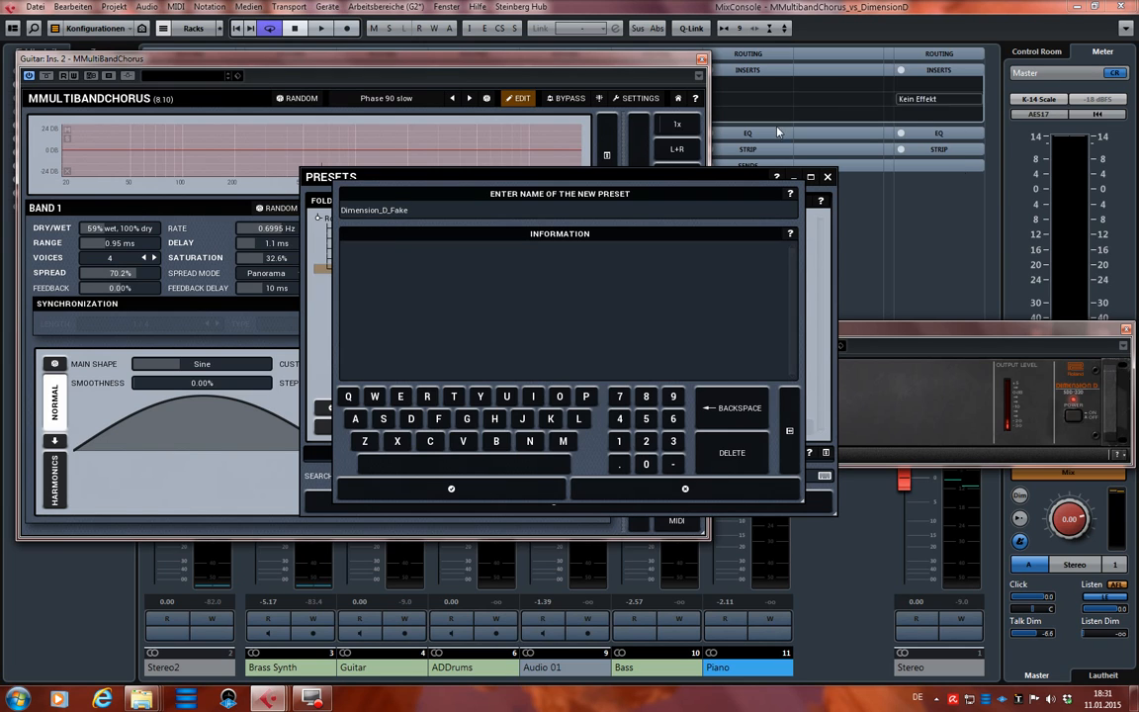
{"action": "left_click", "coordinate": [463, 492]}
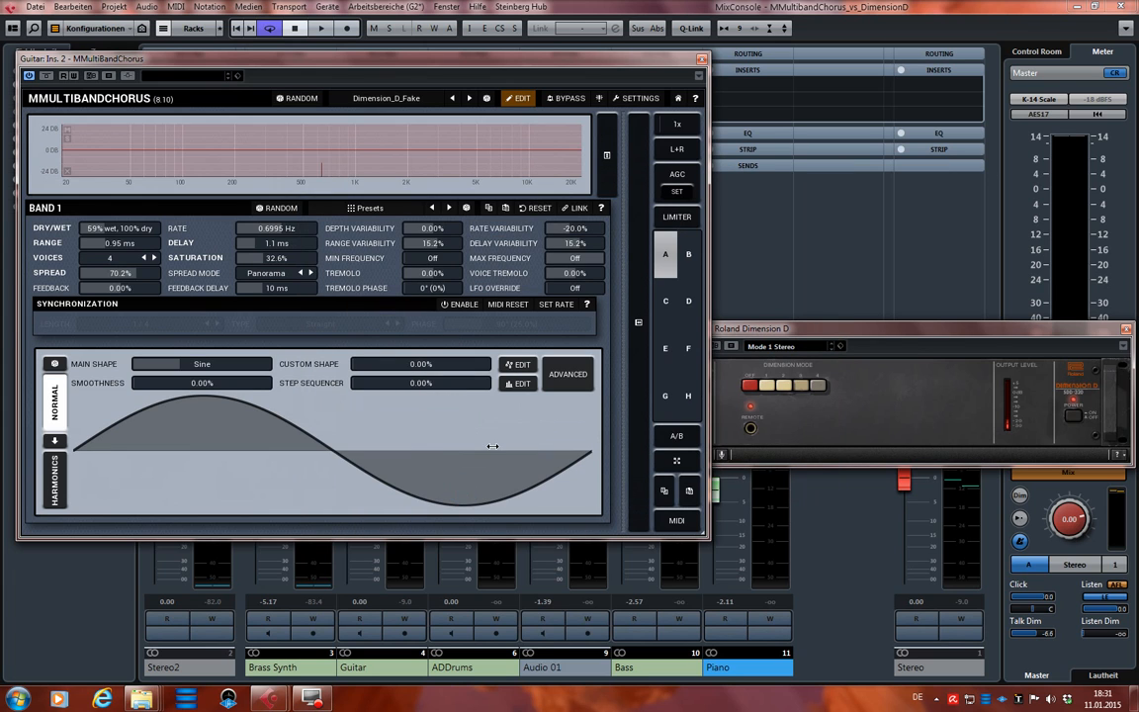
{"action": "left_click", "coordinate": [409, 99]}
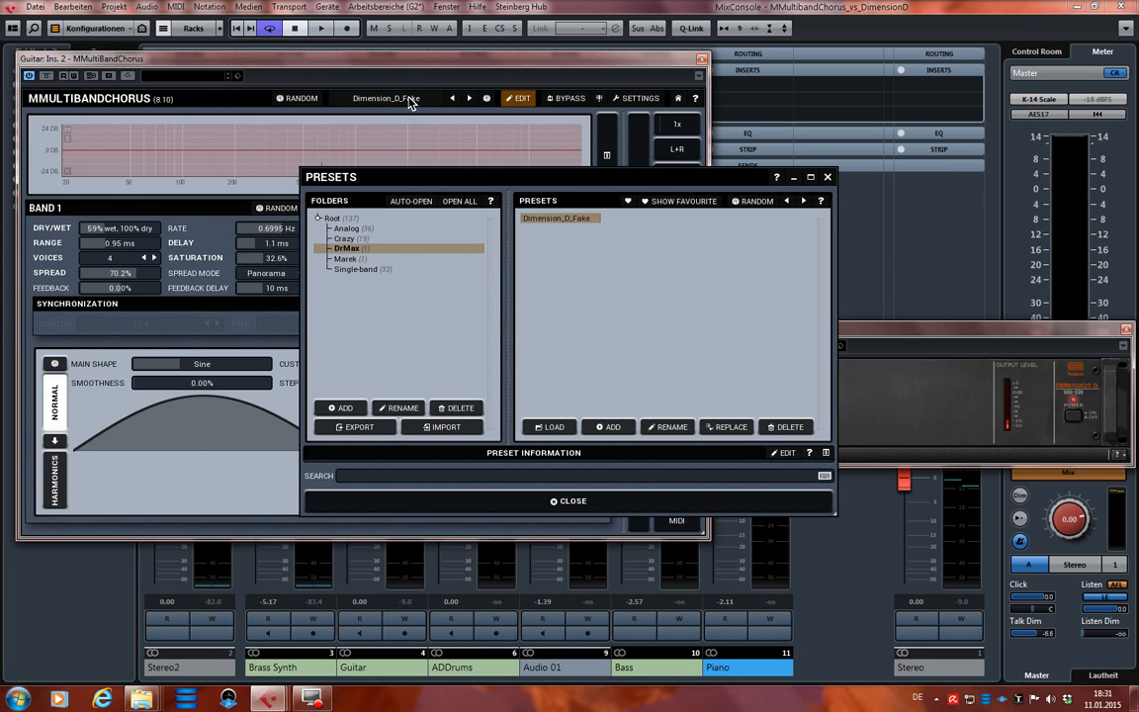
{"action": "left_click", "coordinate": [633, 506]}
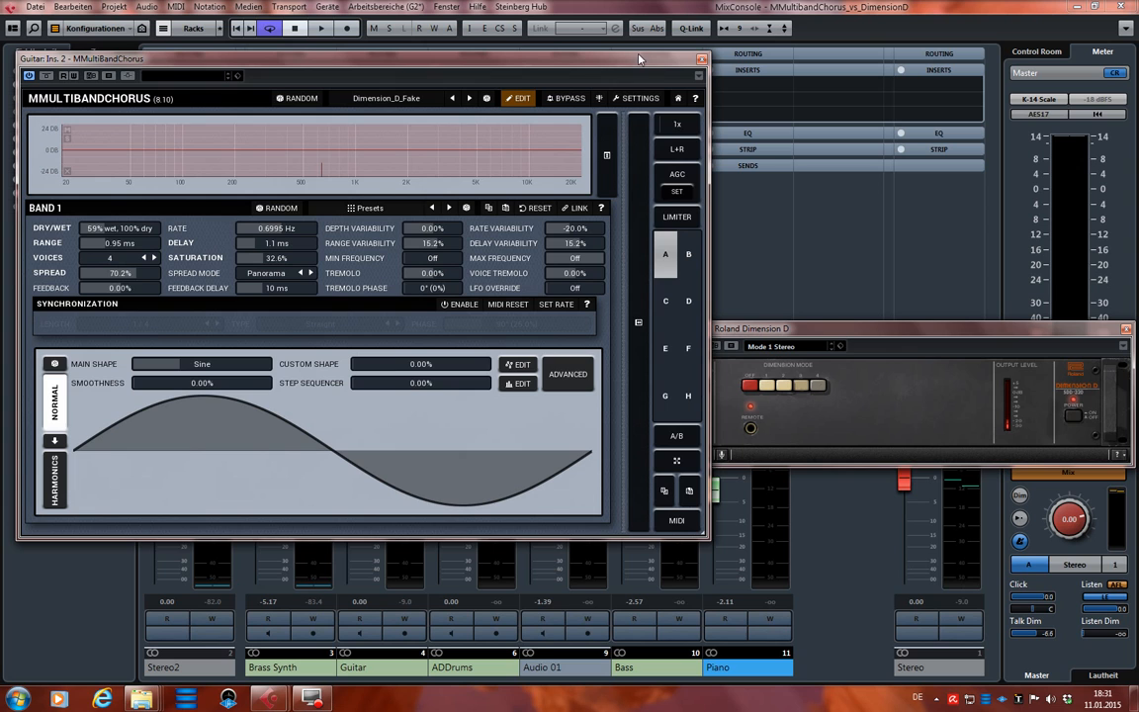
- Enable online preset exchange in the MMultiBandChorus processing settings and run an exchange immediately
{"action": "left_click", "coordinate": [649, 103]}
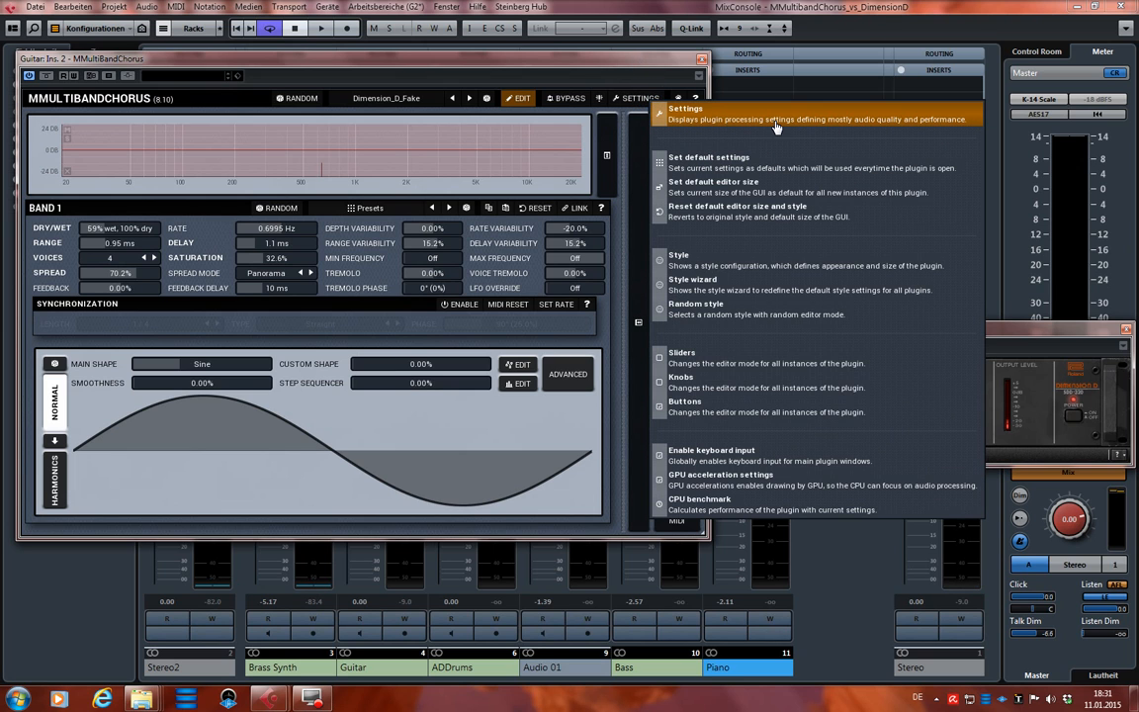
{"action": "left_click", "coordinate": [777, 120]}
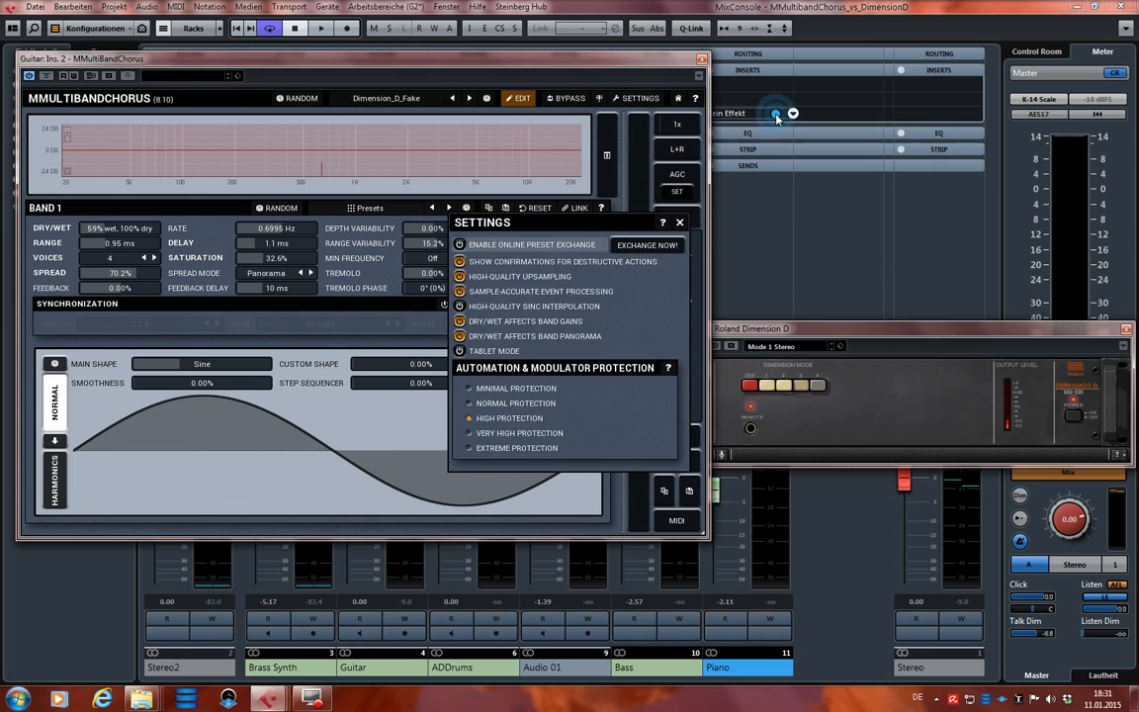
{"action": "left_click", "coordinate": [460, 246]}
{"action": "left_click", "coordinate": [643, 250]}
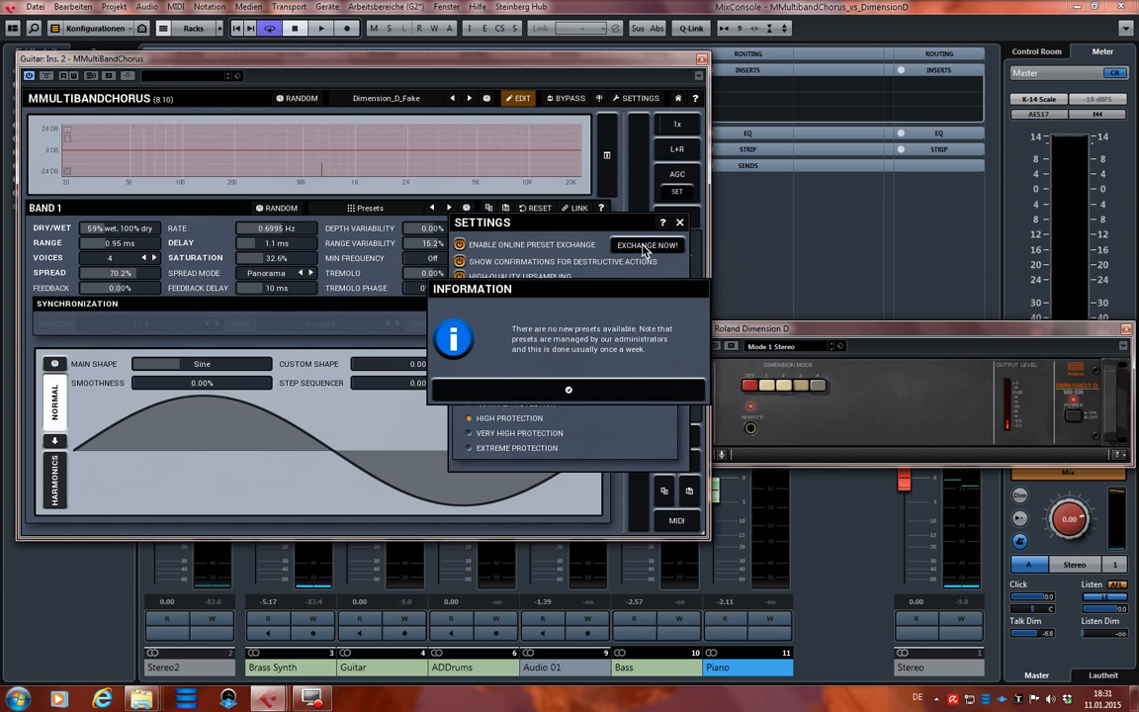
- Dismiss the exchange message and the settings, and check the DrMax folder in the MMultiBandChorus preset browser
{"action": "left_click", "coordinate": [587, 394]}
{"action": "left_click", "coordinate": [612, 199]}
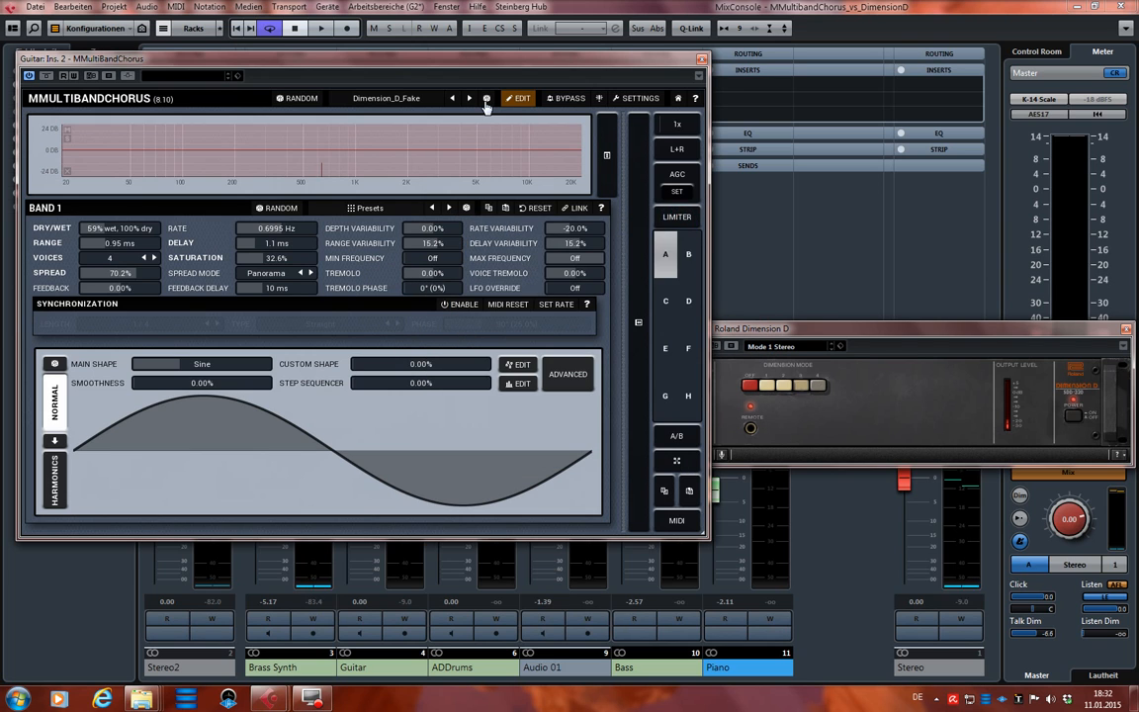
{"action": "left_click", "coordinate": [391, 99]}
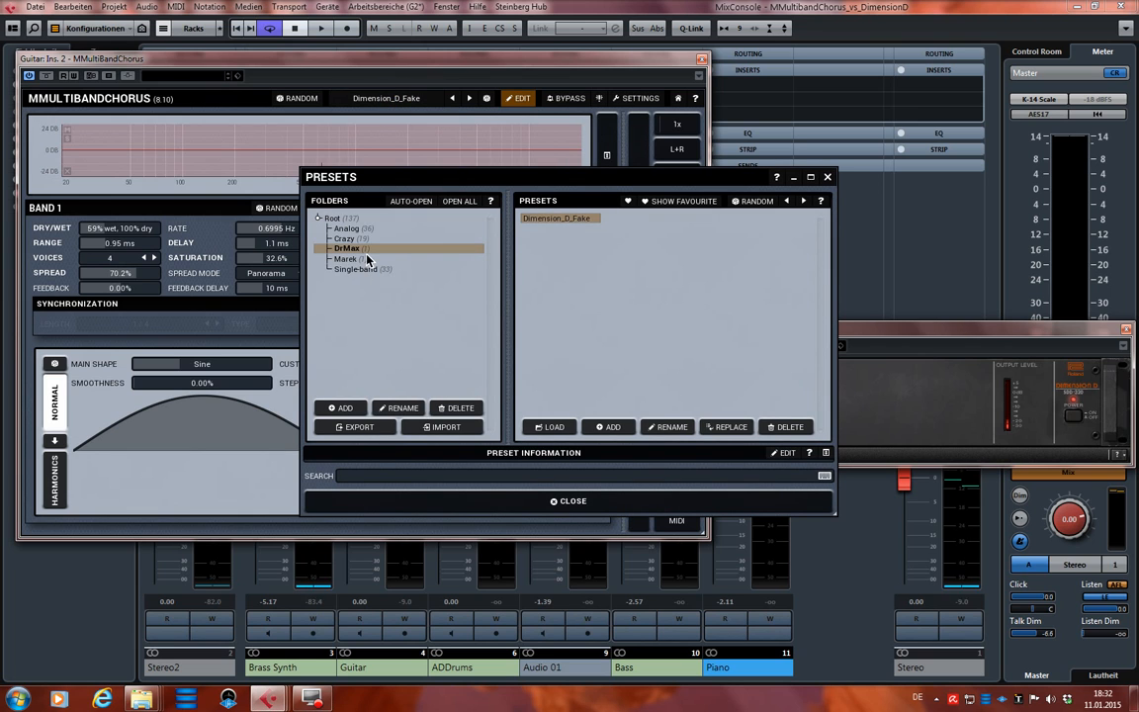
{"action": "left_click", "coordinate": [569, 500]}
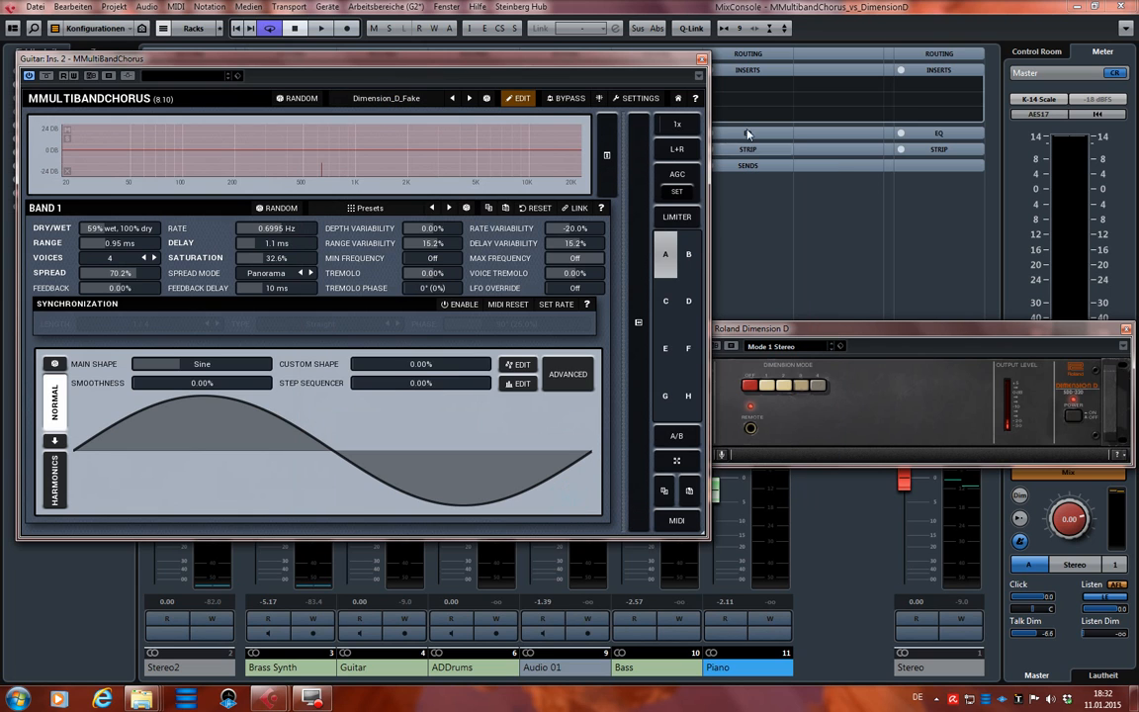
- Close the MMultiBandChorus window, bypass UAD Roland Dimension D on the Guitar track and close its window
{"action": "left_click", "coordinate": [700, 61]}
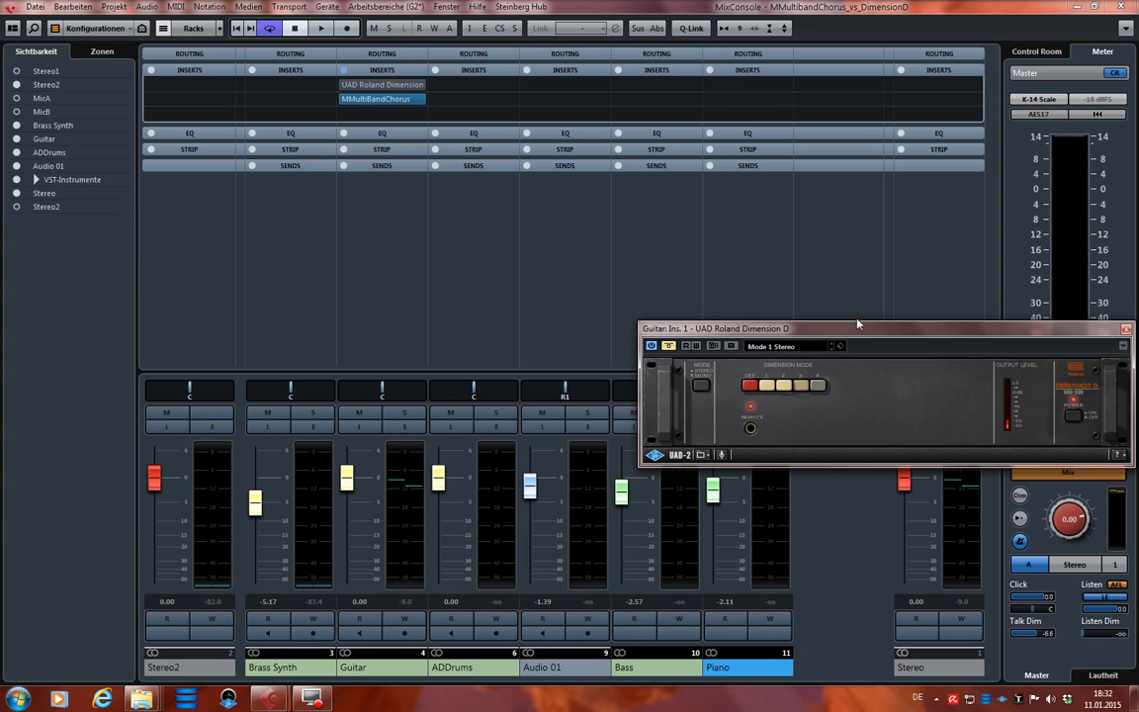
{"action": "left_click_drag", "start_coordinate": [859, 324], "coordinate": [715, 310]}
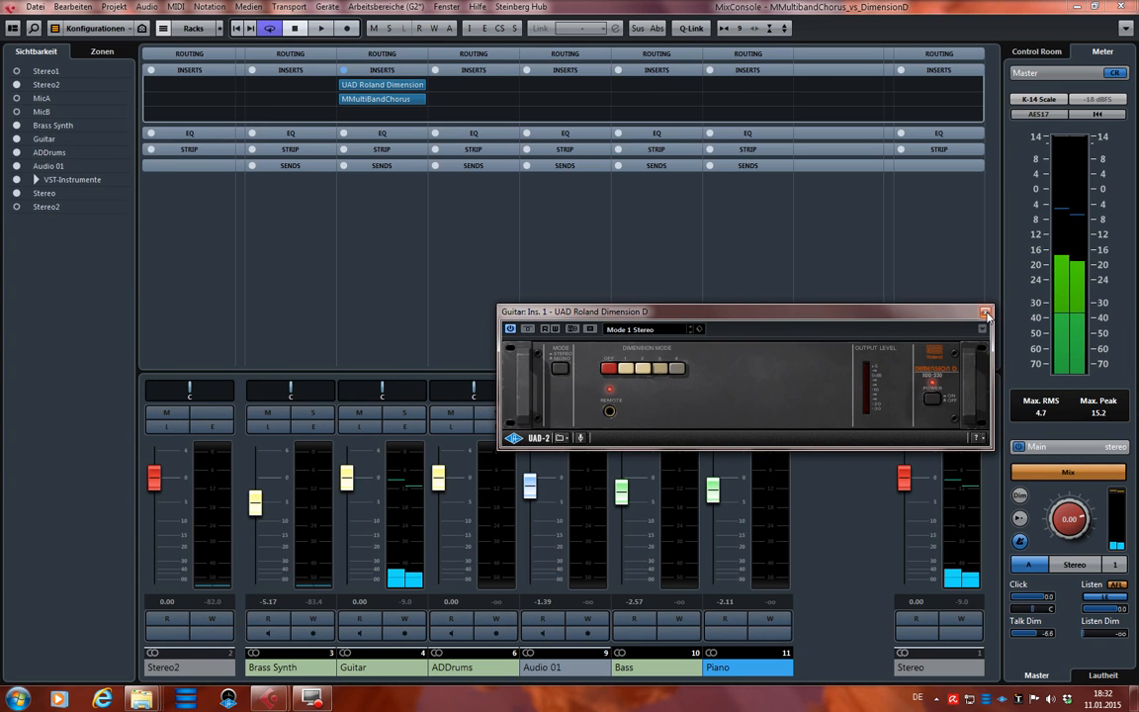
{"action": "left_click", "coordinate": [527, 329]}
{"action": "left_click", "coordinate": [986, 312]}
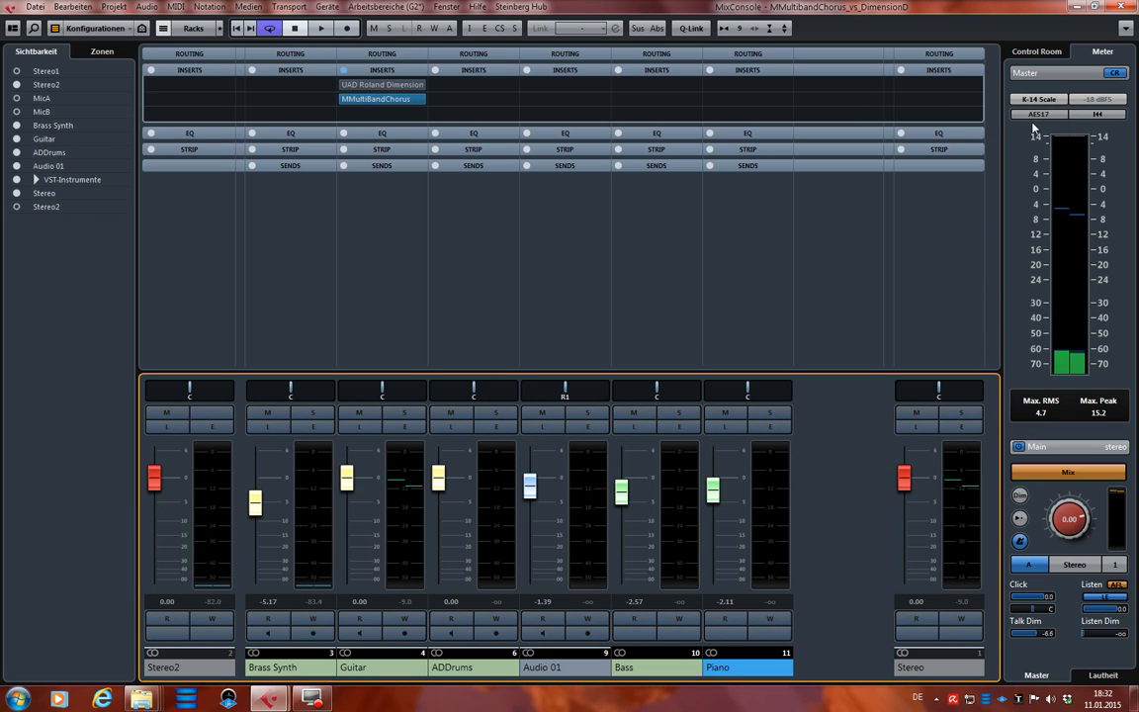
- Open and activate the recent project MMultibandHarmonizer_vs_LittleMicroshift.cpr and show its MixConsole
{"action": "left_click", "coordinate": [1123, 7]}
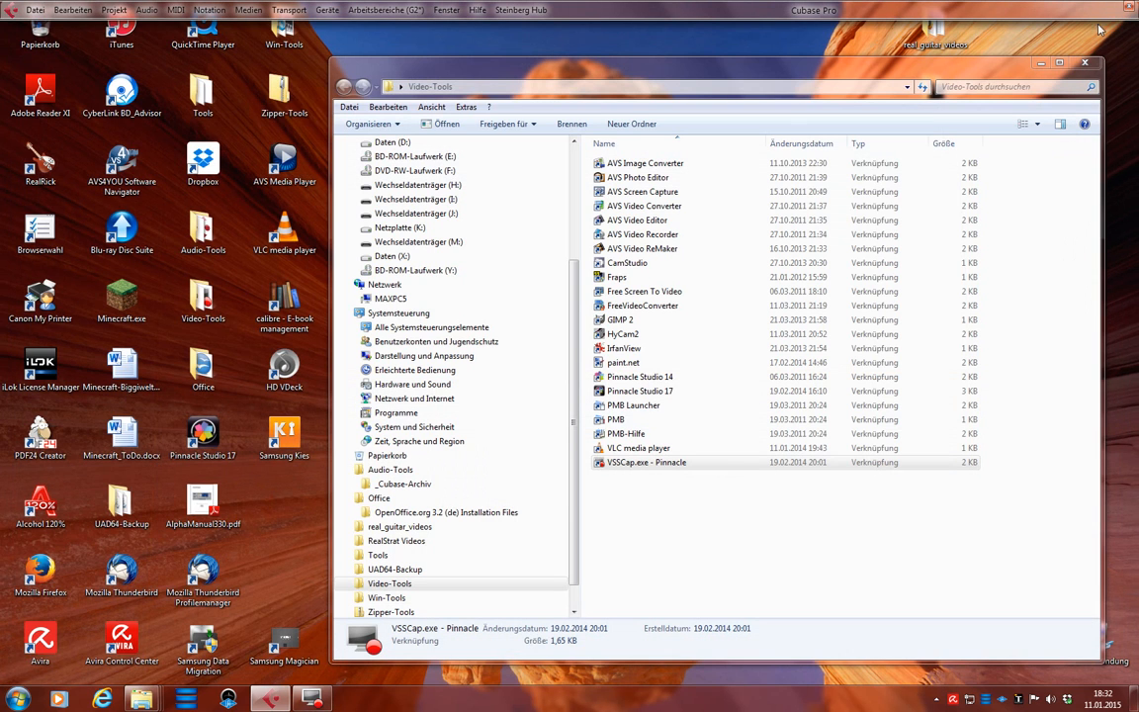
{"action": "left_click", "coordinate": [30, 9]}
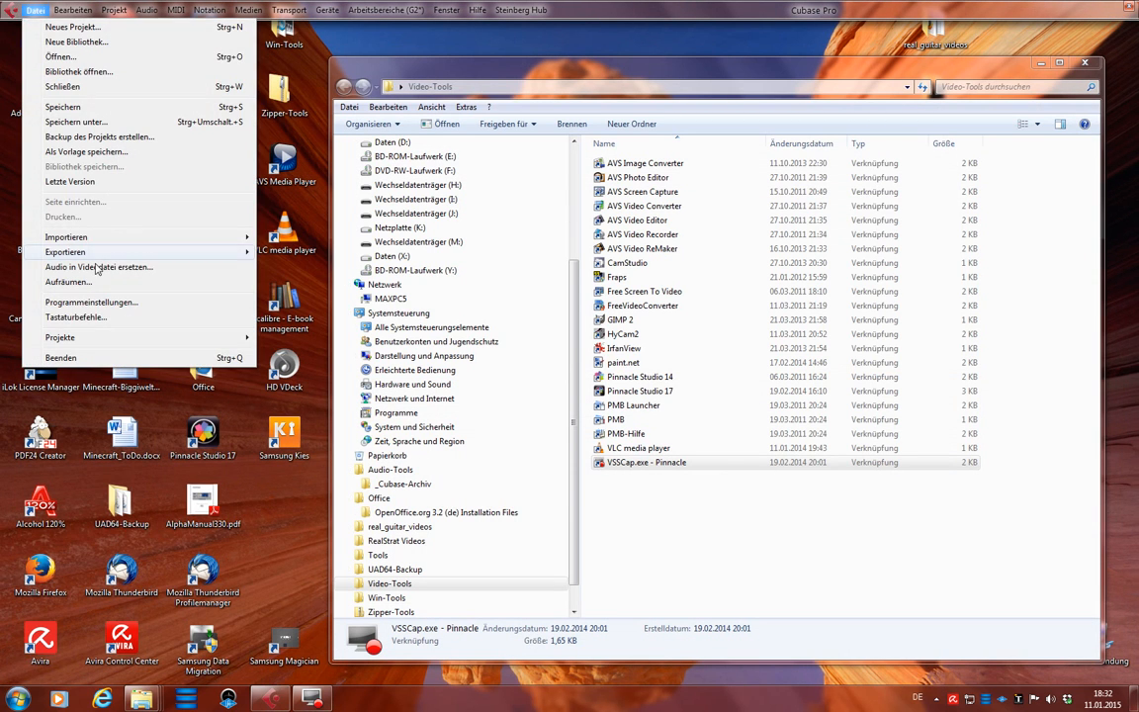
{"action": "mouse_move", "coordinate": [128, 343]}
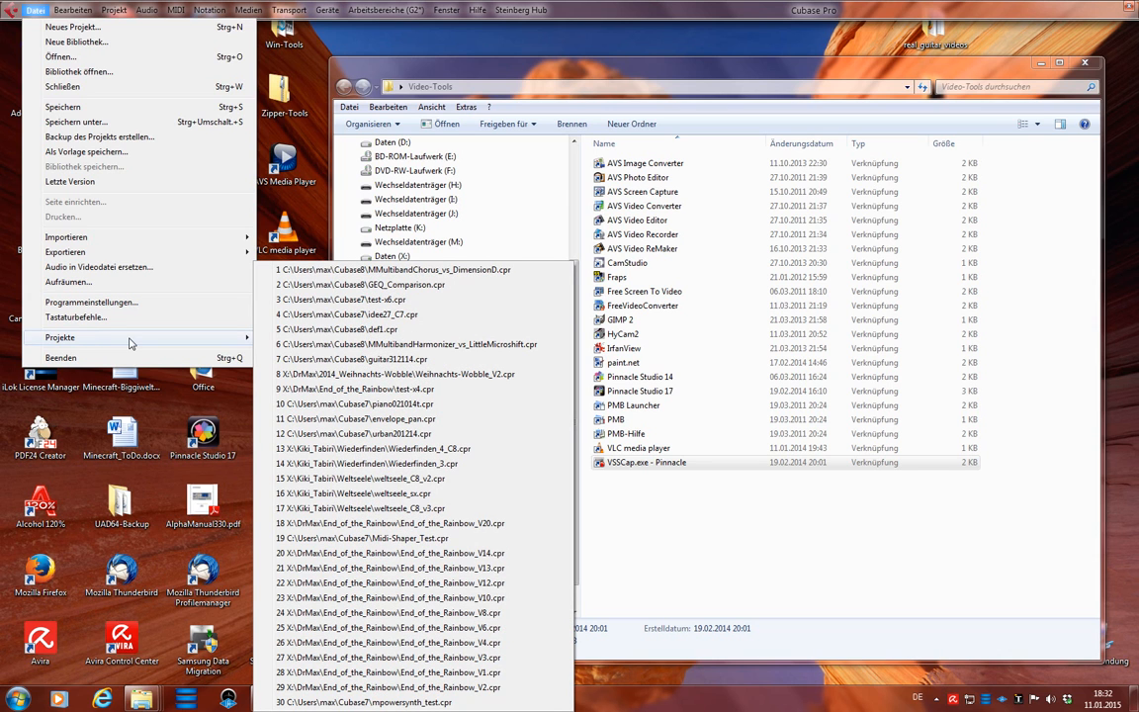
{"action": "left_click", "coordinate": [406, 313]}
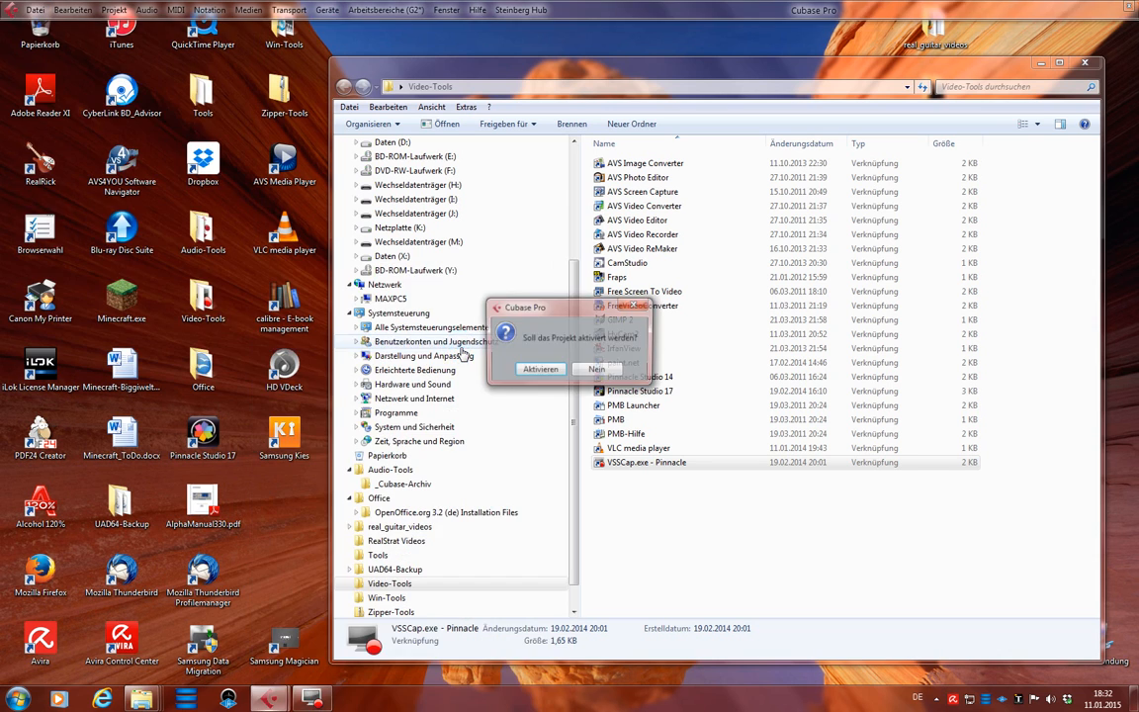
{"action": "left_click", "coordinate": [548, 374]}
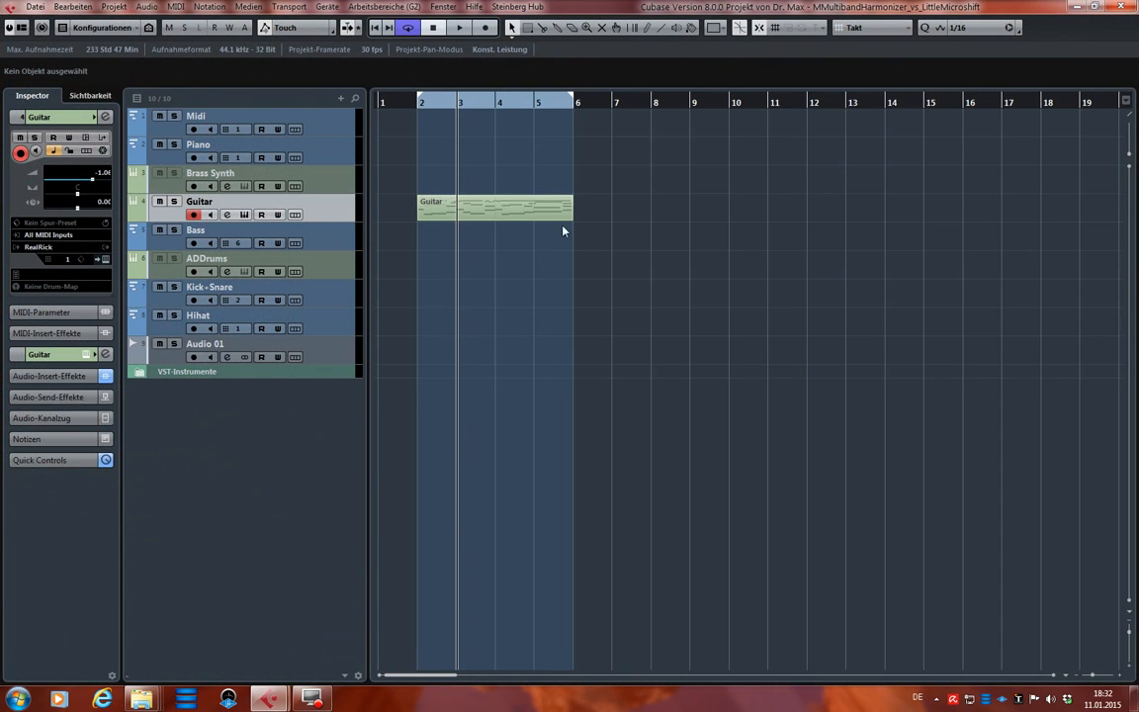
{"action": "key", "text": "F3"}
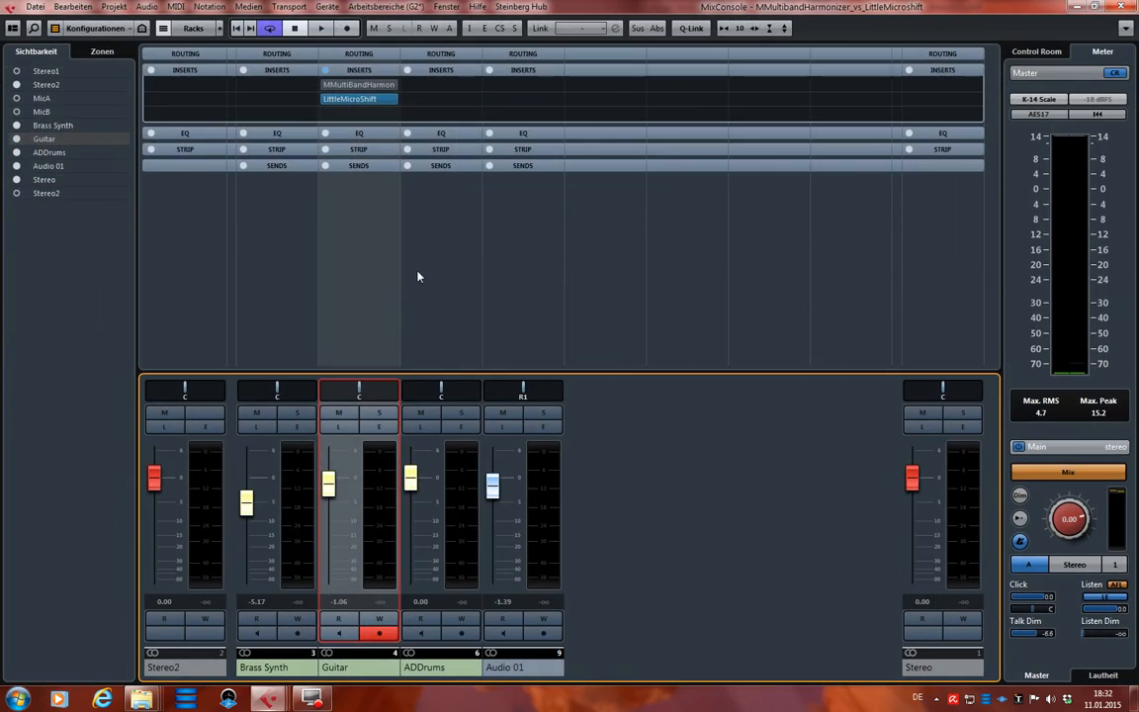
- Bypass LittleMicroShift on the Guitar channel and audition the dry guitar with its fader reset to 0.00
{"action": "left_click", "coordinate": [321, 100]}
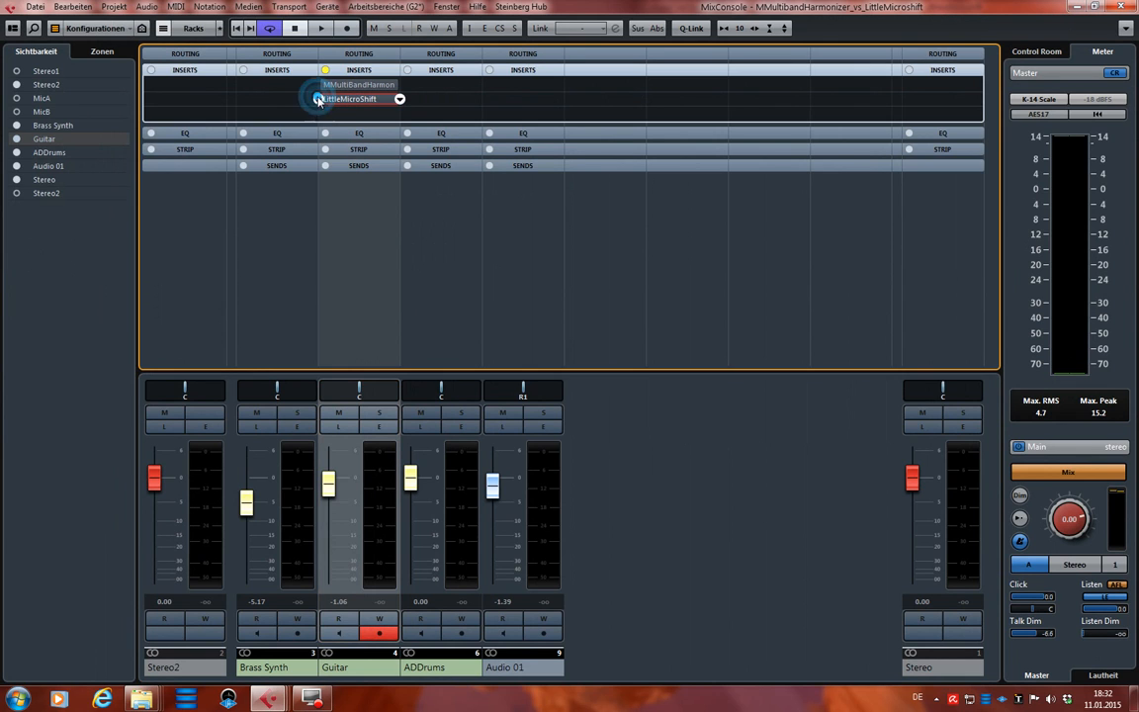
{"action": "left_click", "coordinate": [689, 427]}
{"action": "key", "text": "space"}
{"action": "left_click", "coordinate": [328, 483], "text": "ctrl"}
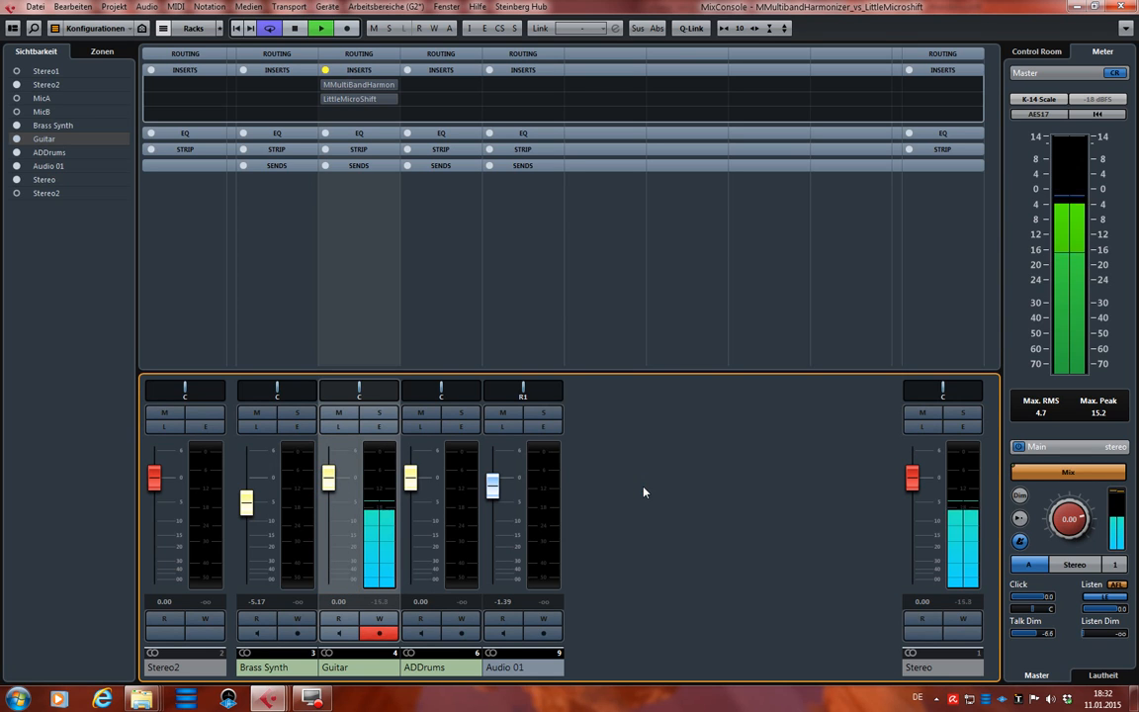
{"action": "mouse_move", "coordinate": [327, 113]}
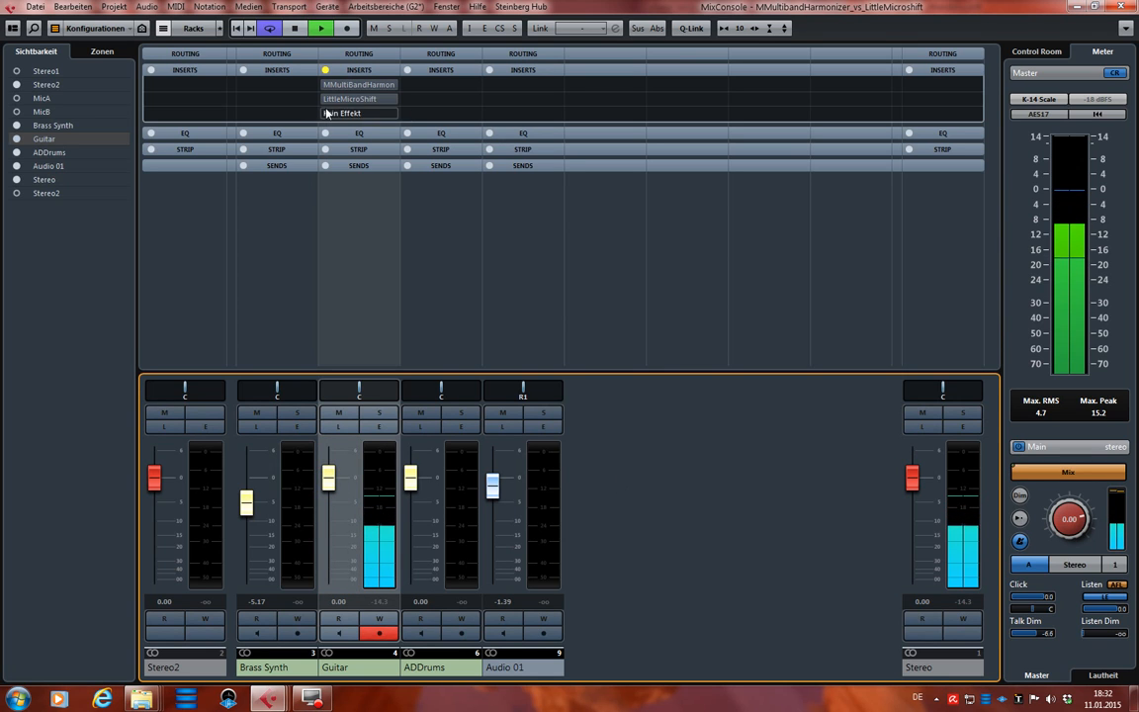
{"action": "key", "text": "space"}
- Open LittleMicroShift, take it out of bypass and audition the guitar through it
{"action": "left_click", "coordinate": [351, 99]}
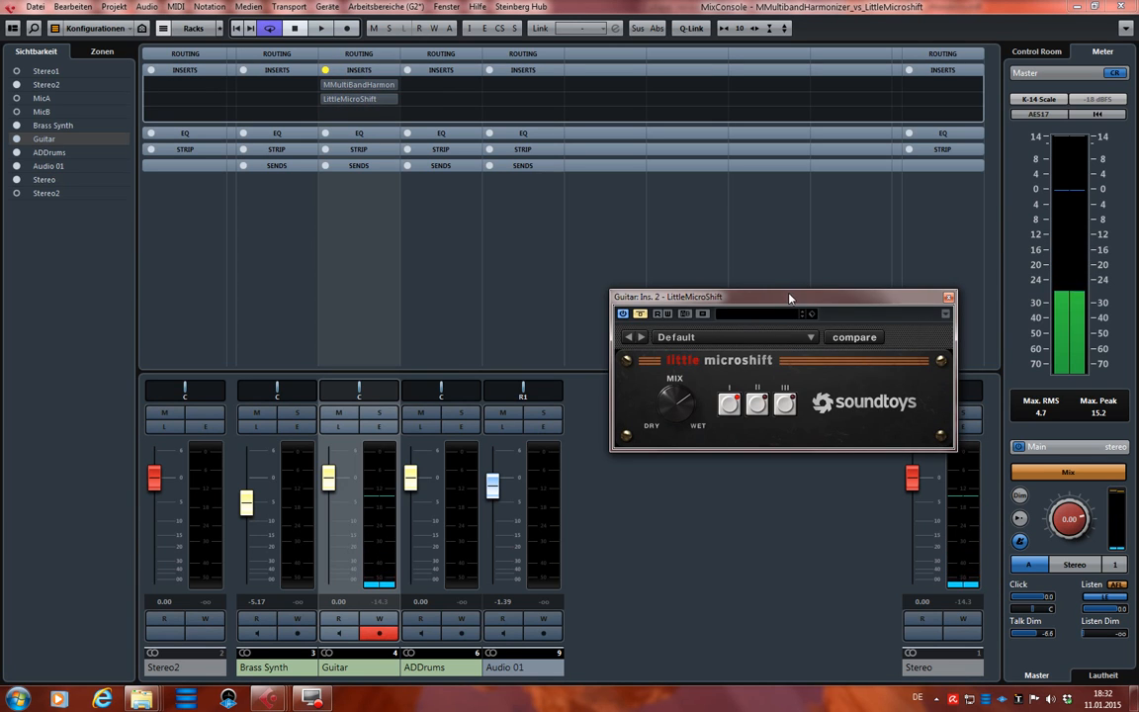
{"action": "left_click_drag", "start_coordinate": [789, 297], "coordinate": [830, 264]}
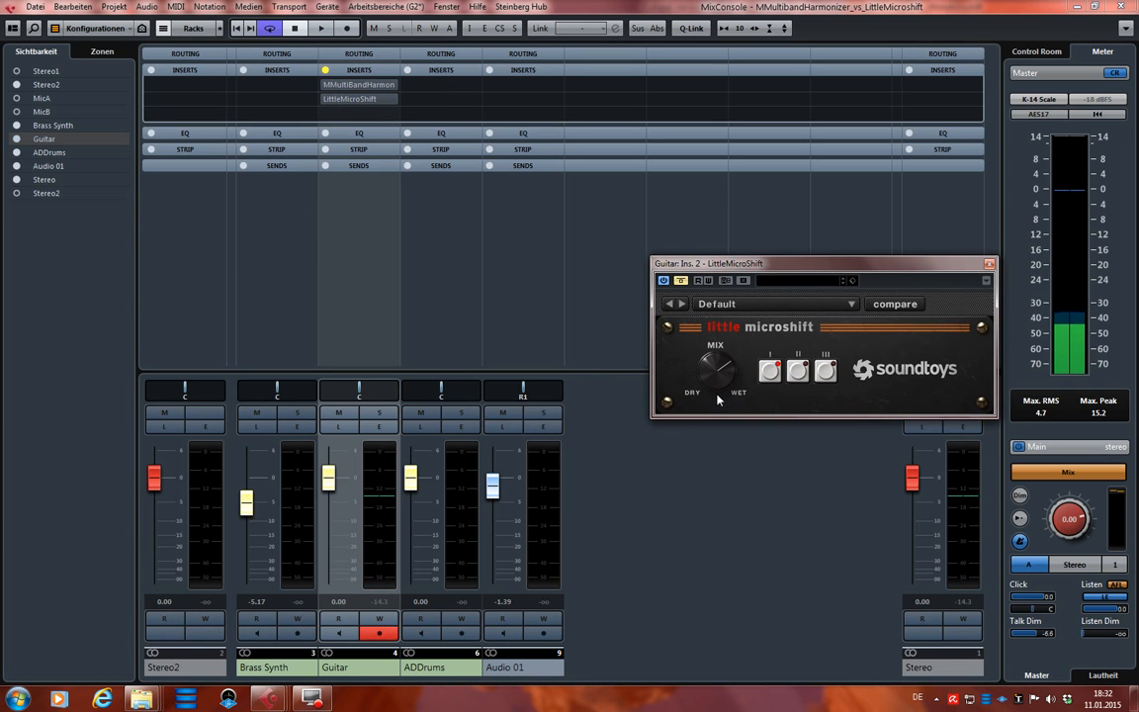
{"action": "left_click", "coordinate": [681, 281]}
{"action": "key", "text": "space"}
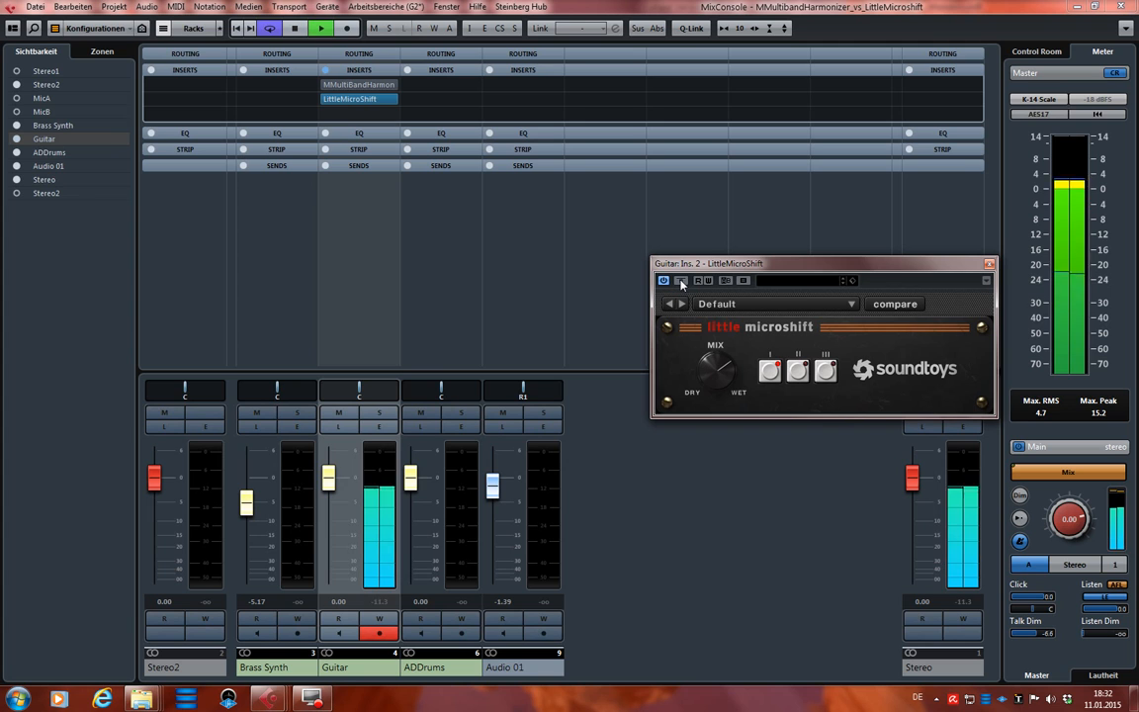
{"action": "left_click_drag", "start_coordinate": [728, 264], "coordinate": [782, 294]}
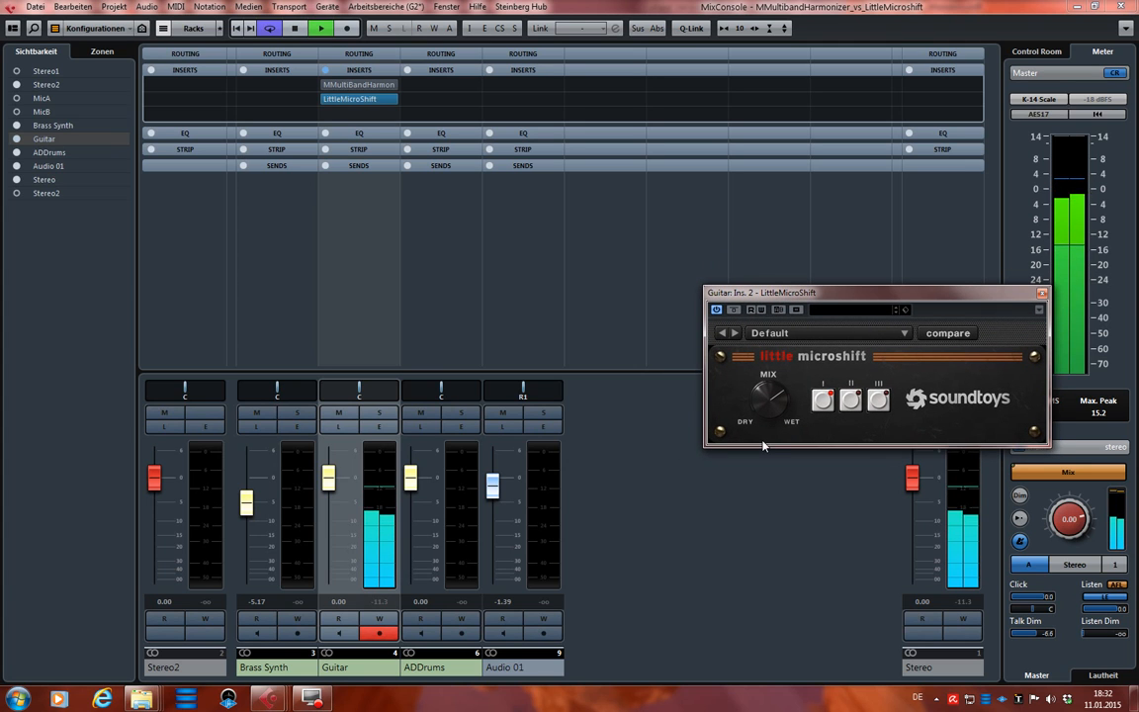
{"action": "left_click_drag", "start_coordinate": [871, 292], "coordinate": [897, 262]}
{"action": "key", "text": "space"}
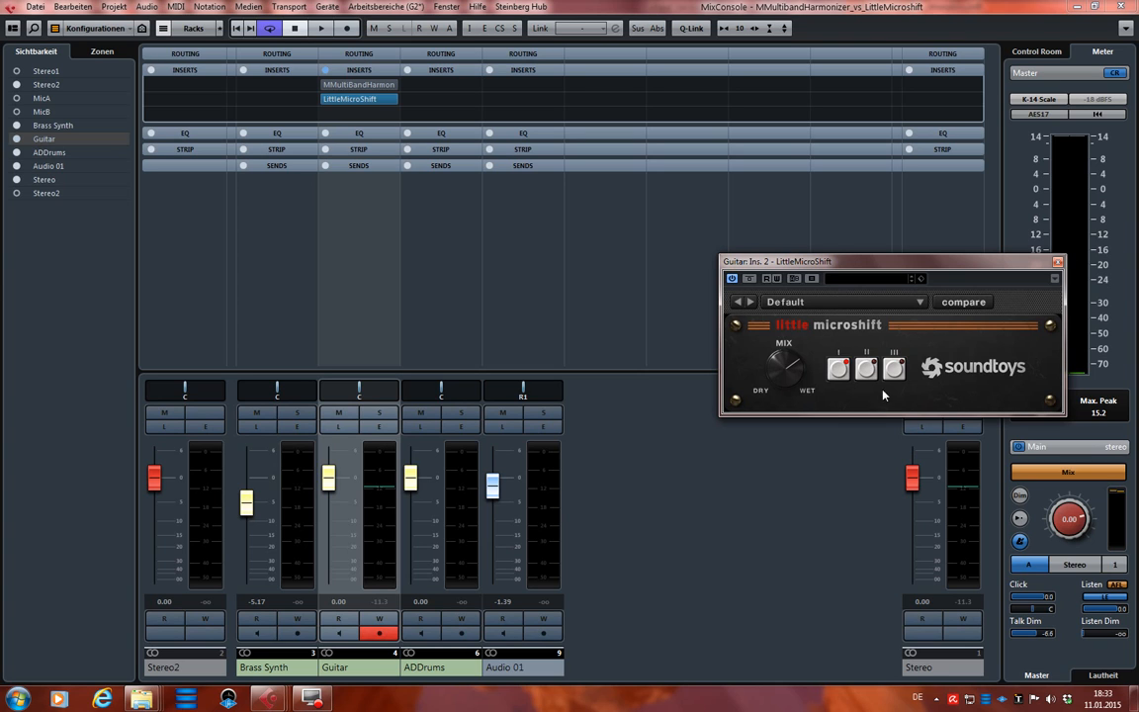
- Bypass LittleMicroShift and open MMultiBandHarmonizer, placing the two plugin windows side by side
{"action": "left_click_drag", "start_coordinate": [905, 267], "coordinate": [914, 301]}
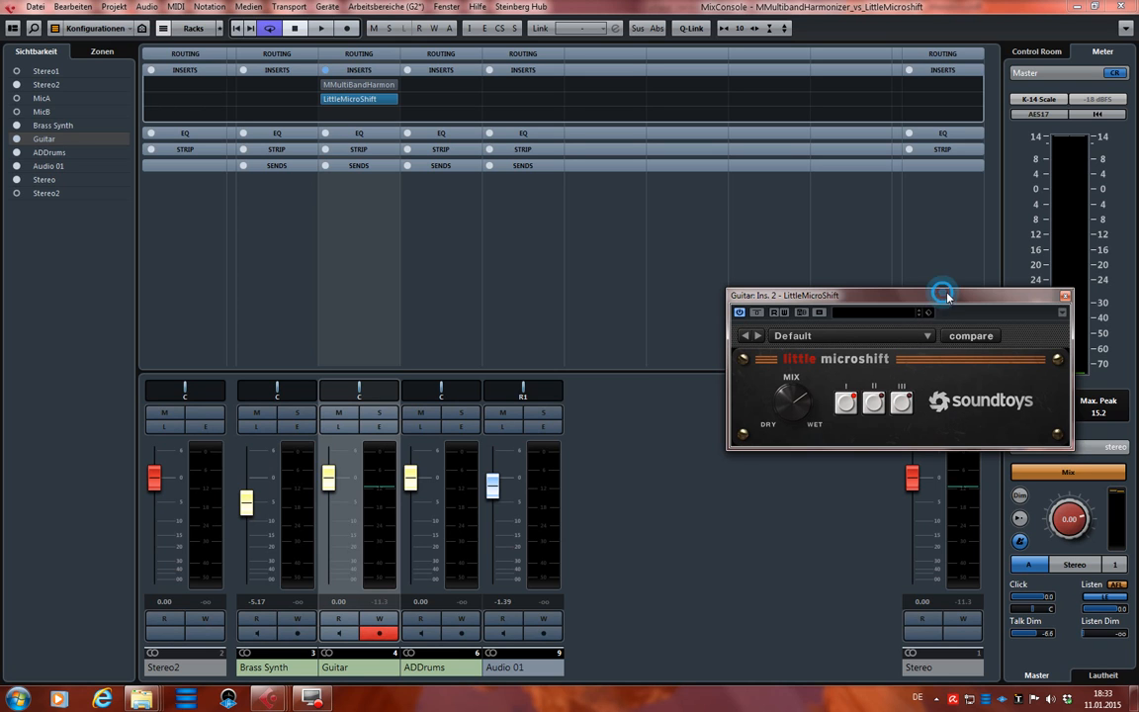
{"action": "left_click_drag", "start_coordinate": [946, 295], "coordinate": [965, 307]}
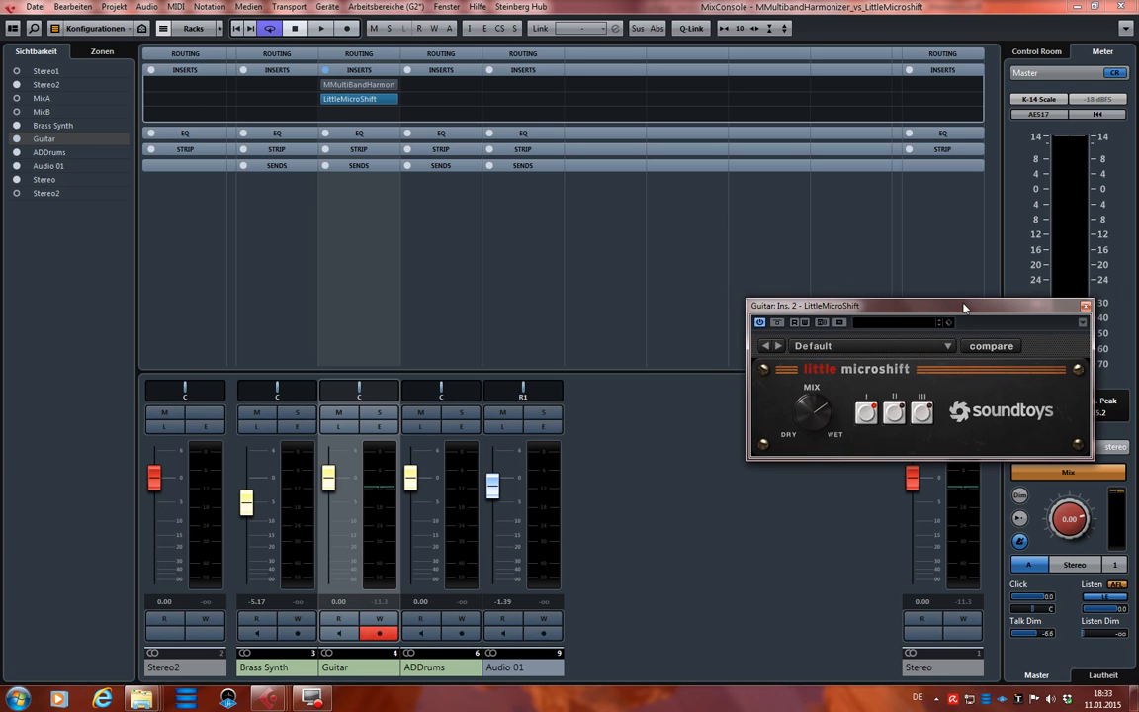
{"action": "left_click", "coordinate": [323, 99]}
{"action": "left_click", "coordinate": [649, 428]}
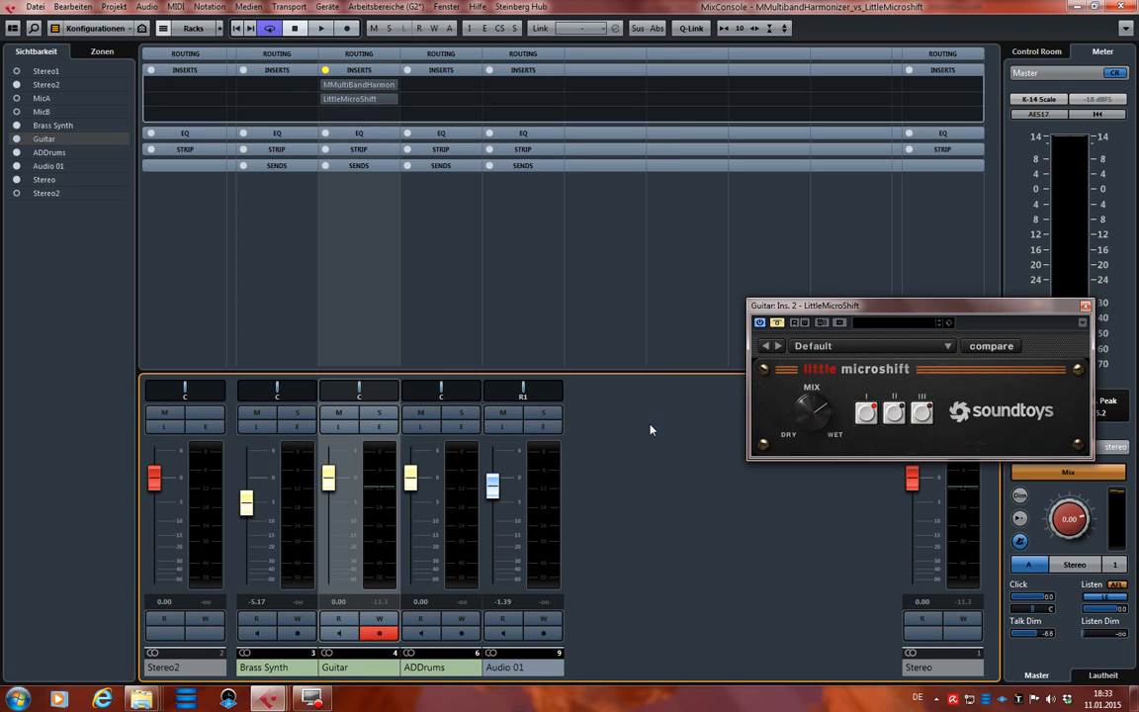
{"action": "left_click", "coordinate": [353, 86]}
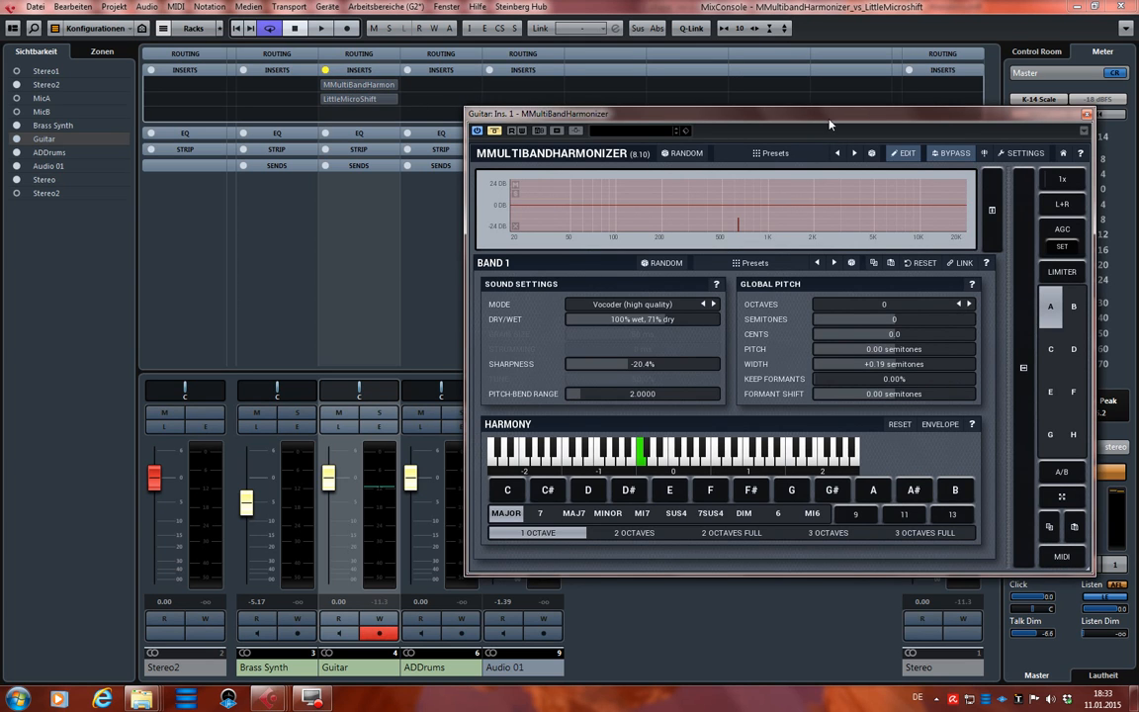
{"action": "left_click_drag", "start_coordinate": [848, 115], "coordinate": [467, 103]}
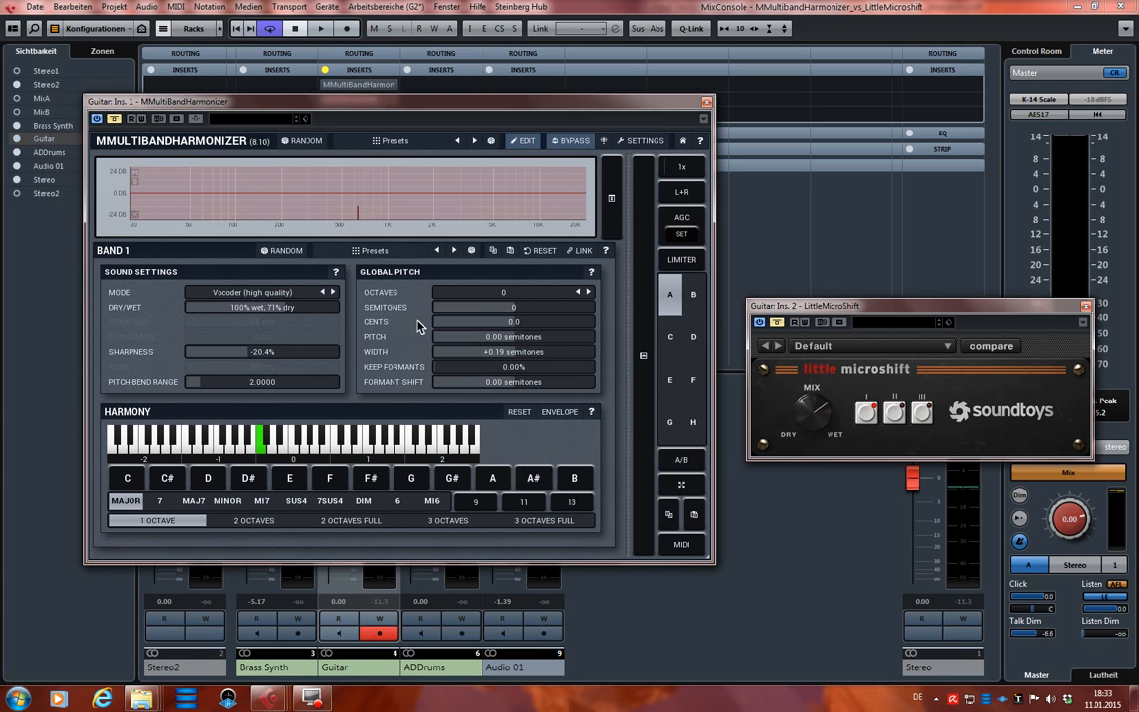
- Activate MMultiBandHarmonizer and audition its global pitch Width at 0.00 semitones, then at +0.19 semitones
{"action": "double_click", "coordinate": [514, 352]}
{"action": "left_click", "coordinate": [115, 119]}
{"action": "key", "text": "space"}
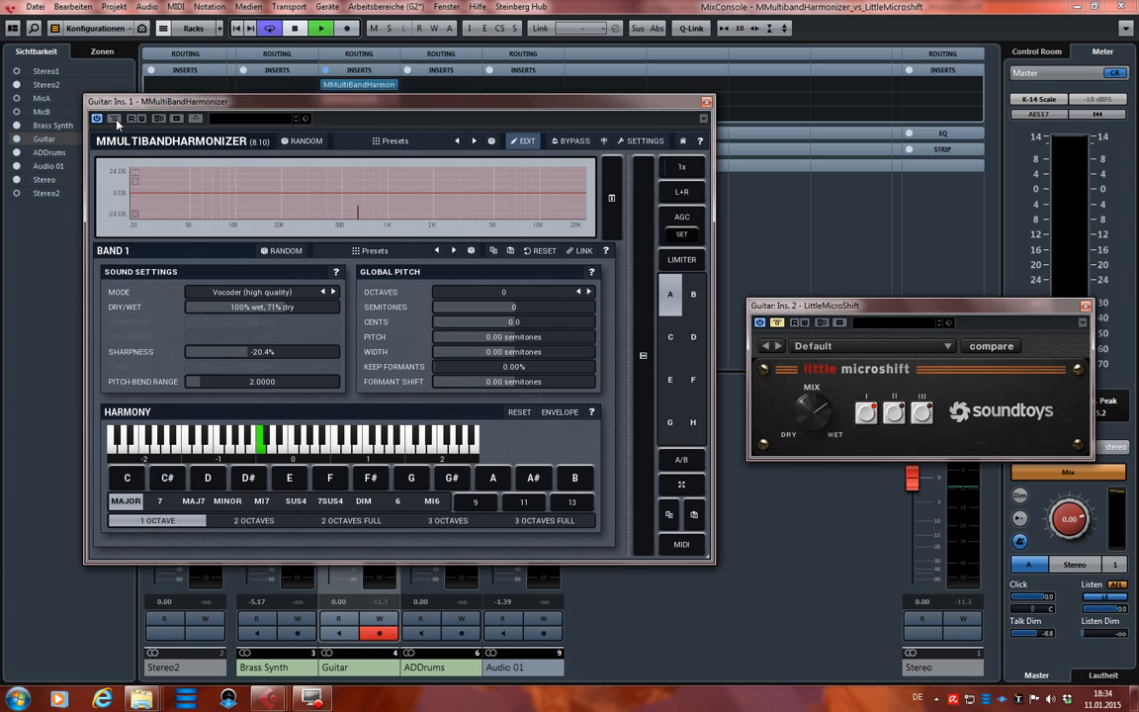
{"action": "left_click_drag", "start_coordinate": [533, 352], "coordinate": [533, 353]}
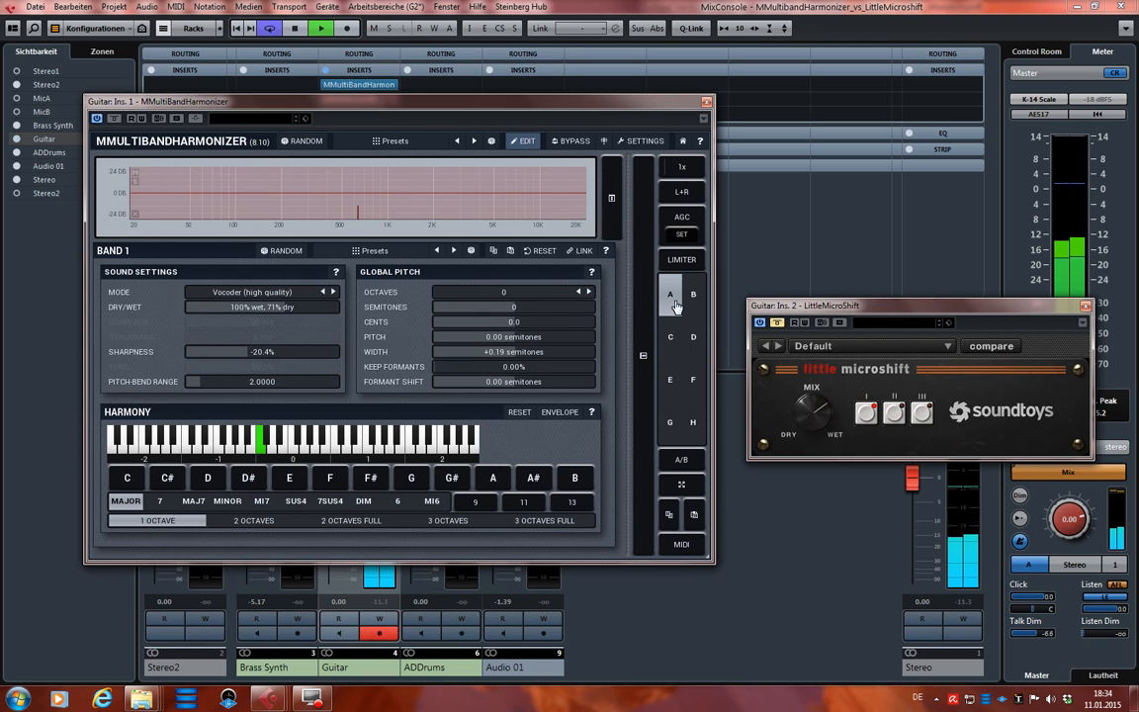
{"action": "key", "text": "space"}
- Compare MMultiBandHarmonizer with LittleMicroShift during playback by alternating their bypass states, ending with only MMultiBandHarmonizer active
{"action": "key", "text": "space"}
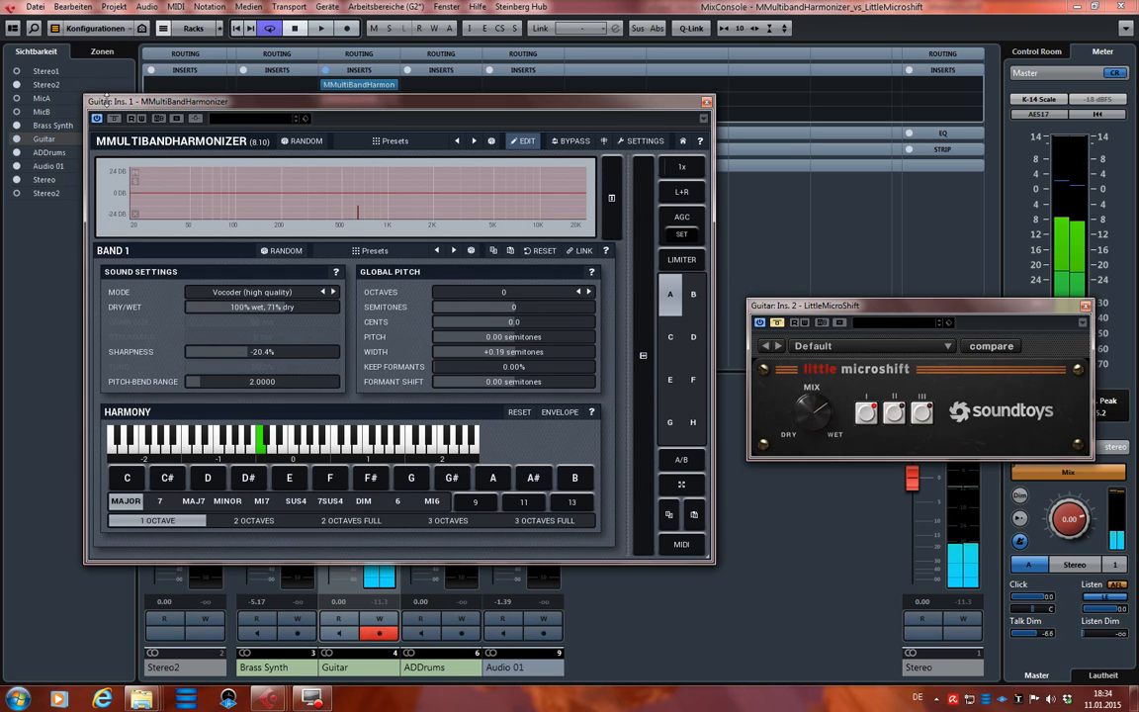
{"action": "left_click", "coordinate": [115, 119]}
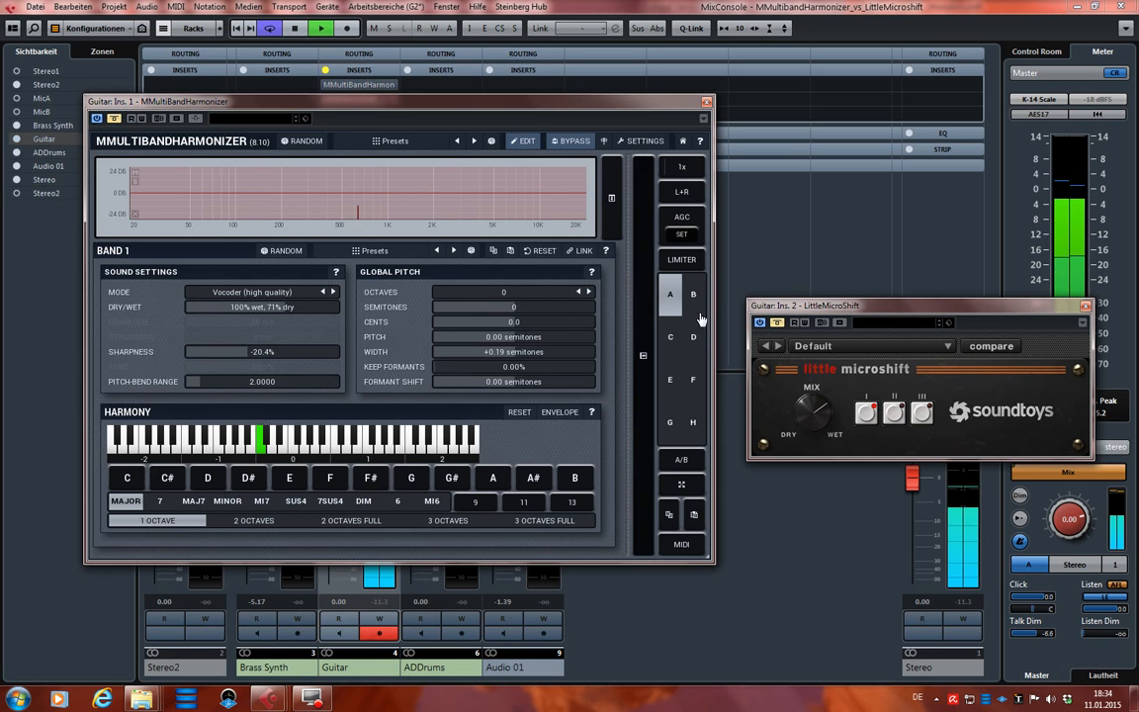
{"action": "left_click", "coordinate": [780, 323]}
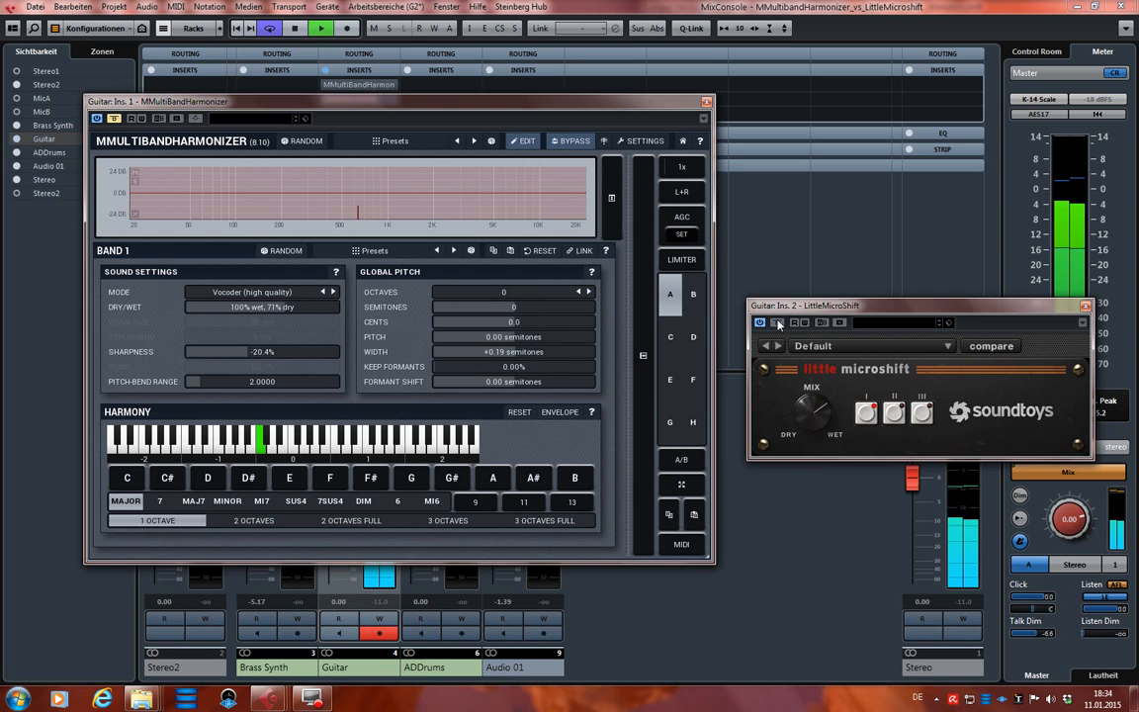
{"action": "left_click", "coordinate": [778, 323]}
{"action": "left_click", "coordinate": [114, 119]}
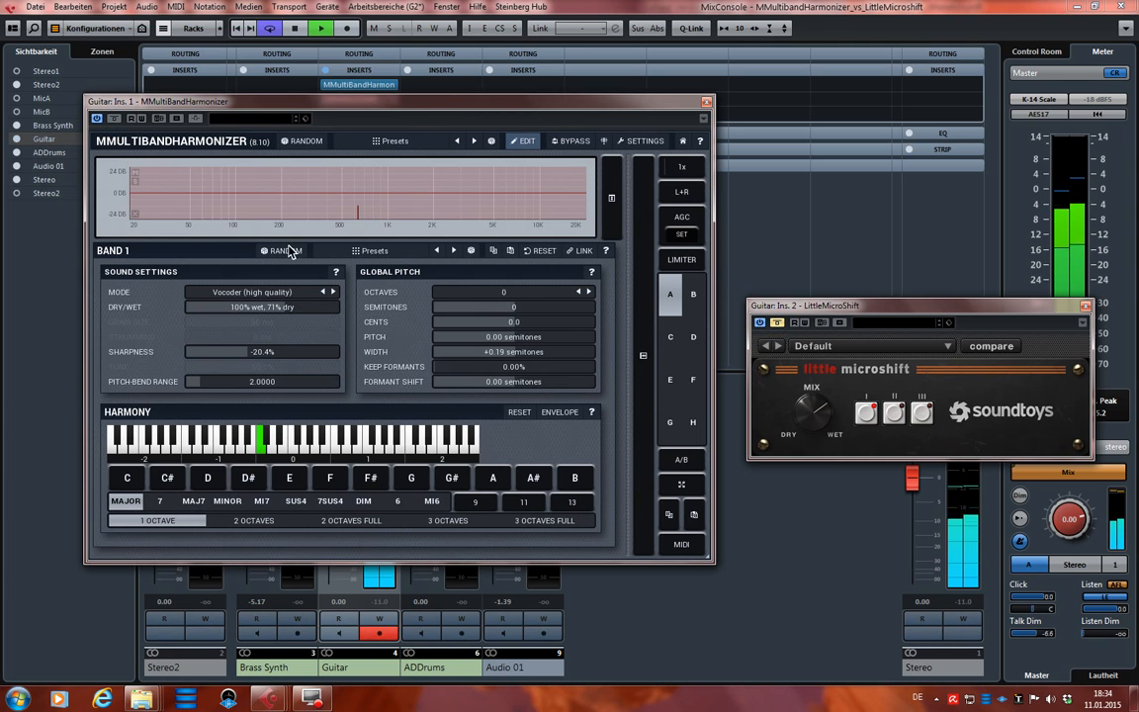
- Stop playback and reposition the MMultiBandHarmonizer window higher, with LittleMicroShift slightly lower beside it
{"action": "left_click_drag", "start_coordinate": [326, 101], "coordinate": [320, 69]}
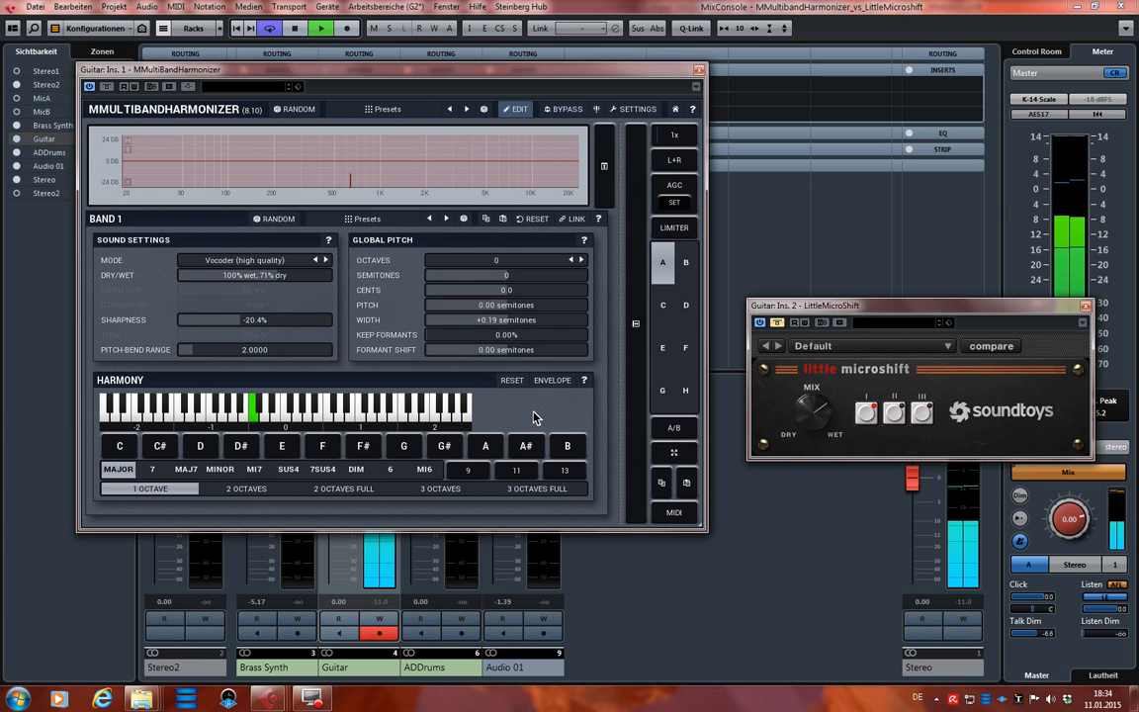
{"action": "key", "text": "space"}
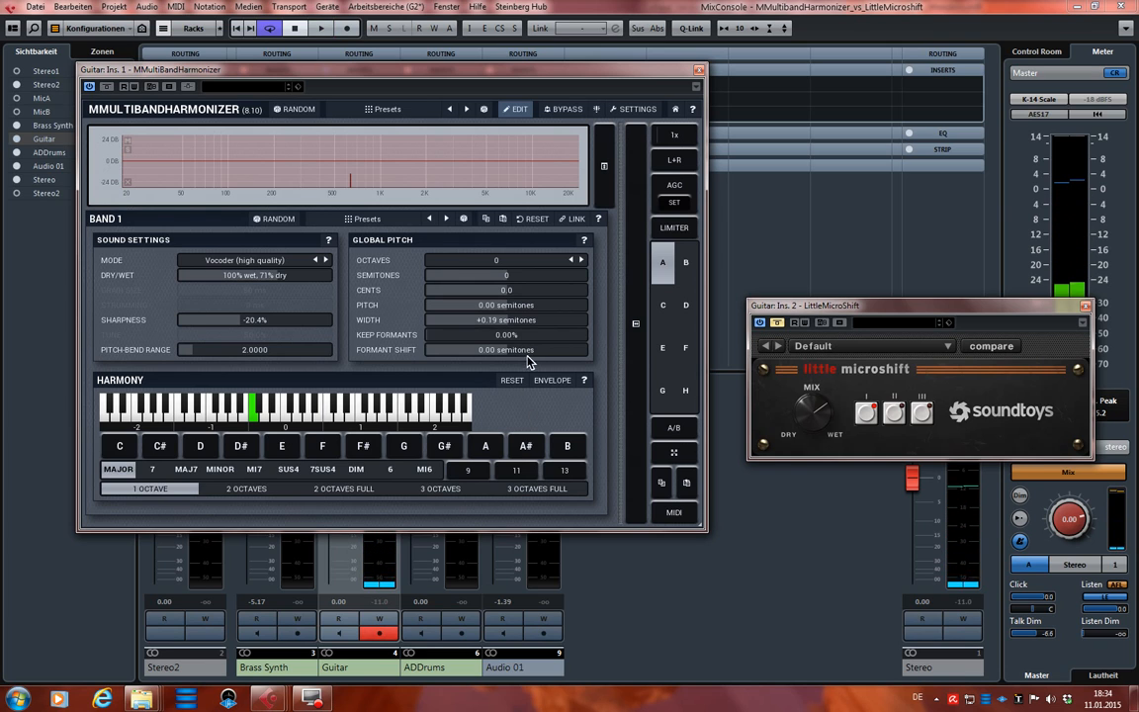
{"action": "left_click", "coordinate": [557, 418]}
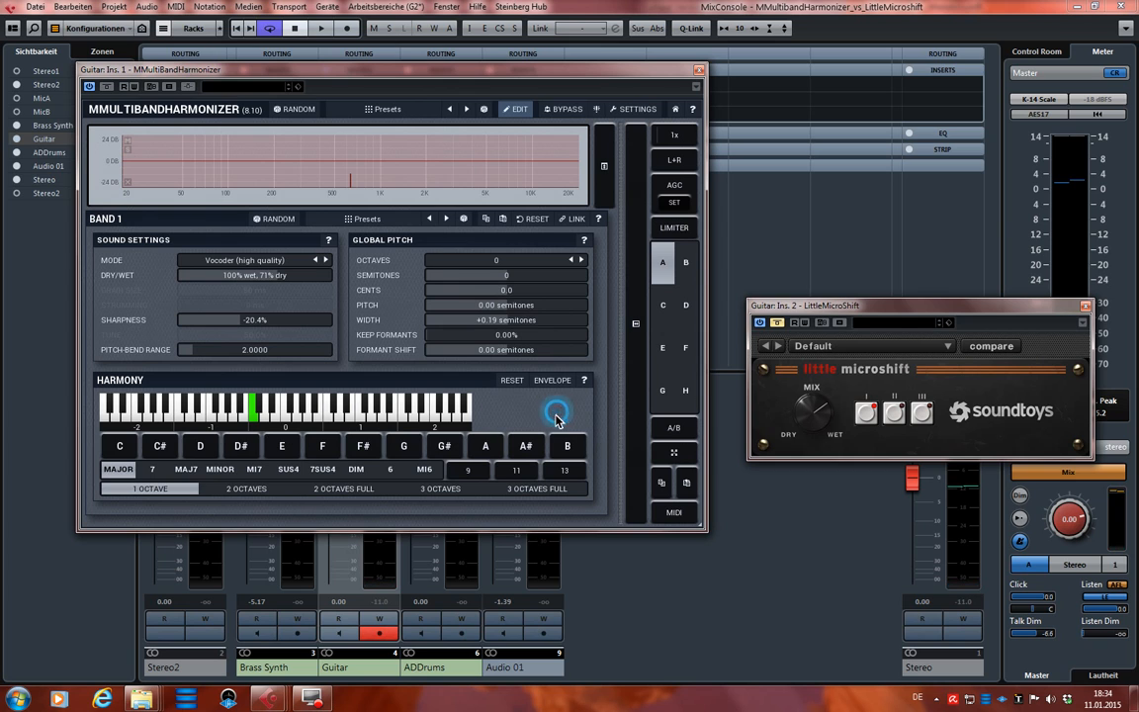
{"action": "mouse_move", "coordinate": [913, 310]}
{"action": "left_mouse_down"}
{"action": "mouse_move", "coordinate": [878, 291]}
{"action": "mouse_move", "coordinate": [903, 299]}
{"action": "mouse_move", "coordinate": [901, 319]}
{"action": "left_mouse_up"}
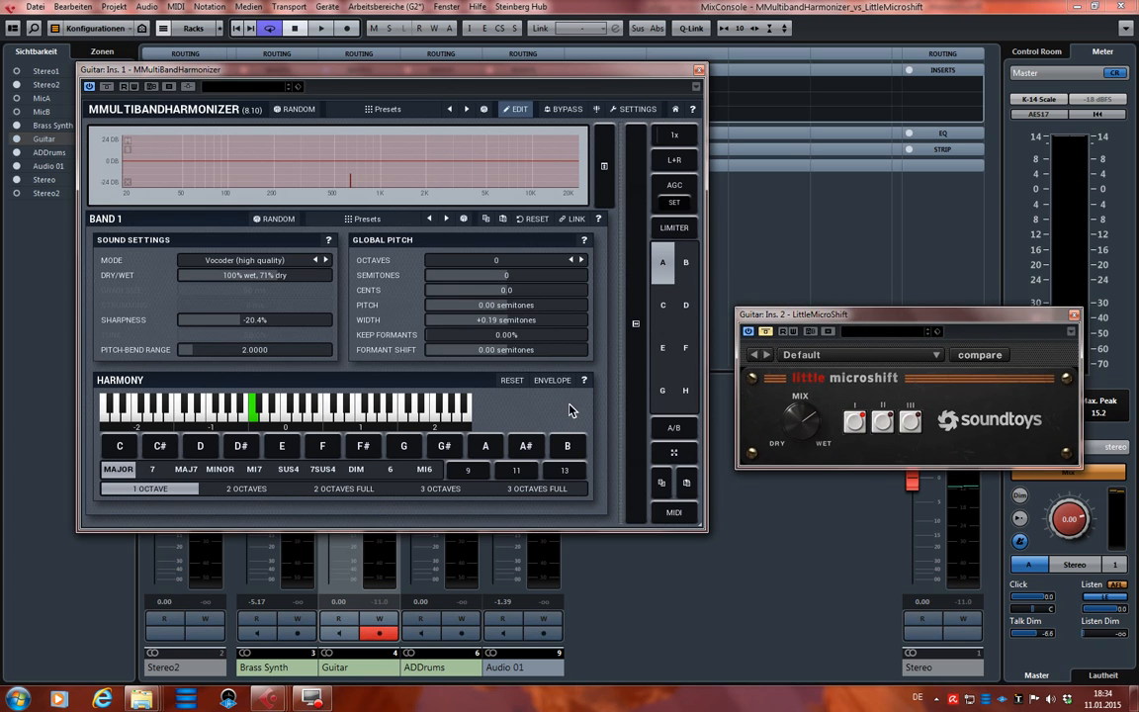
- Start playback and audition Band 1's Sharpness in MMultiBandHarmonizer at 98.4%, then at 35.2%
{"action": "left_click", "coordinate": [535, 404]}
{"action": "key", "text": "space"}
{"action": "double_click", "coordinate": [280, 321]}
{"action": "left_click_drag", "start_coordinate": [281, 322], "coordinate": [281, 226]}
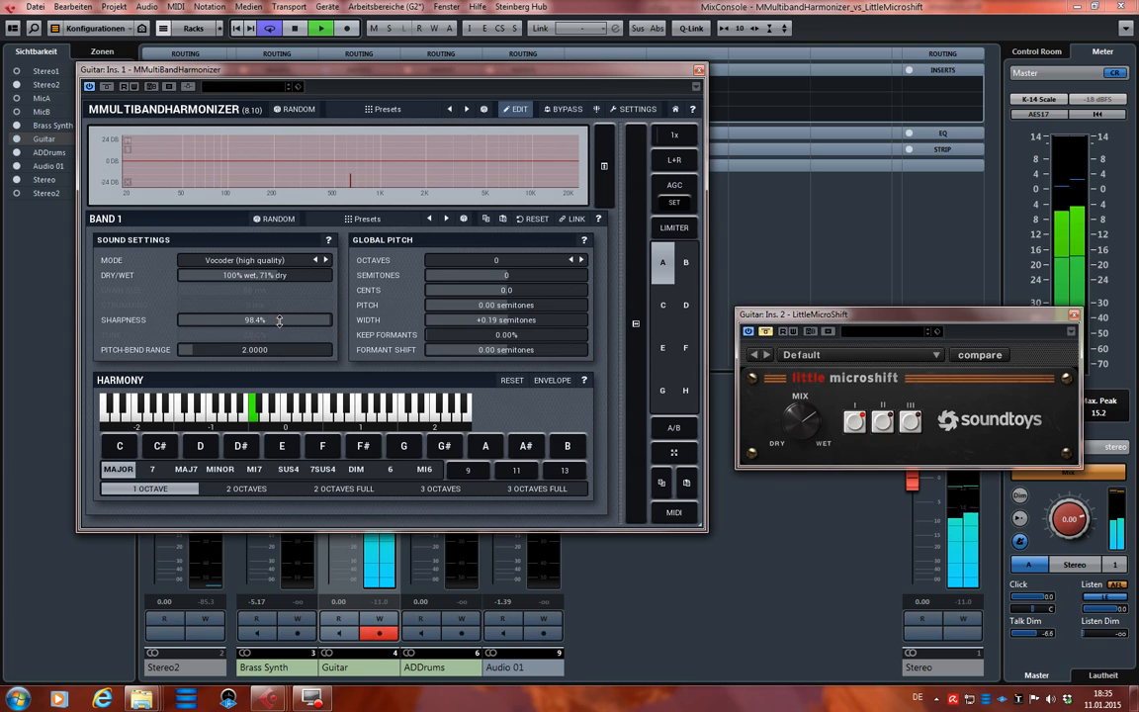
{"action": "left_click_drag", "start_coordinate": [281, 320], "coordinate": [276, 235]}
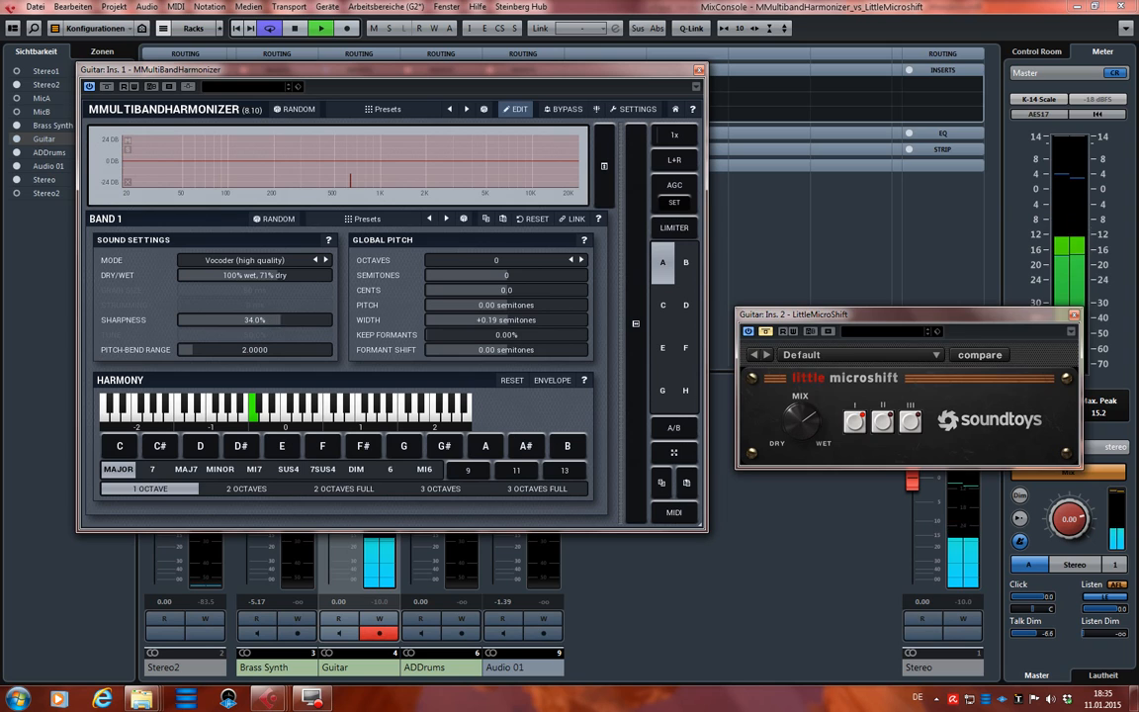
- Compare MMultiBandHarmonizer with LittleMicroShift by alternating their bypass states, and set Band 1's Sharpness to -14.4%
{"action": "left_click", "coordinate": [105, 87]}
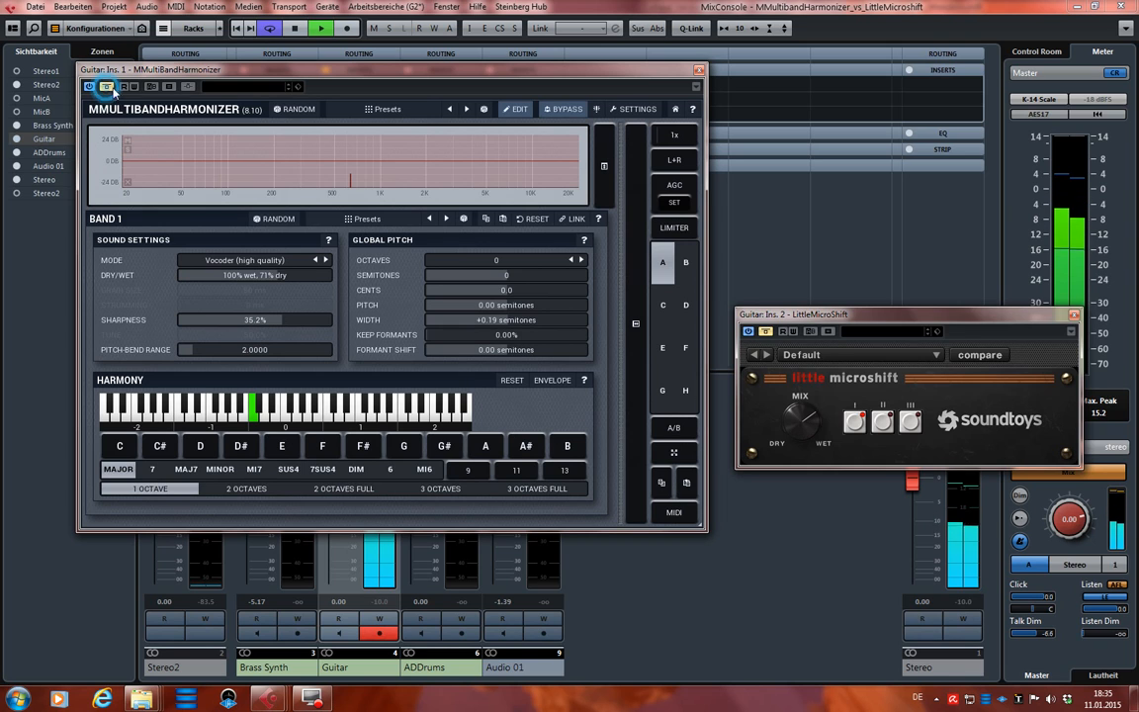
{"action": "left_click", "coordinate": [767, 332]}
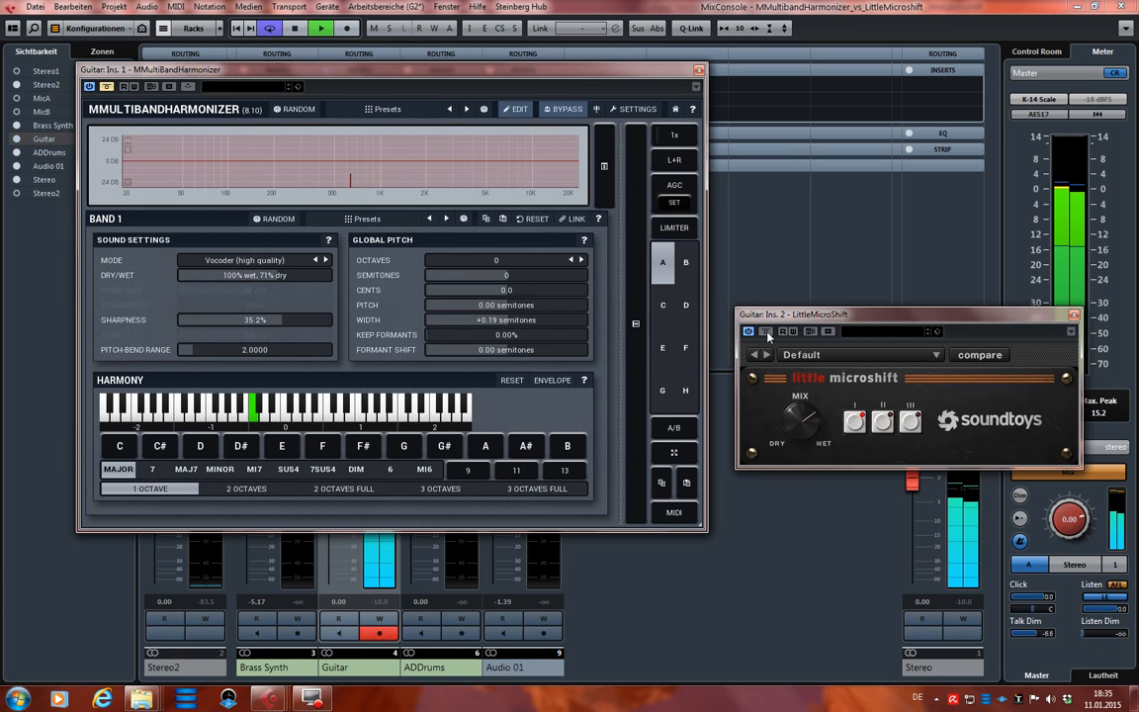
{"action": "left_click", "coordinate": [106, 87]}
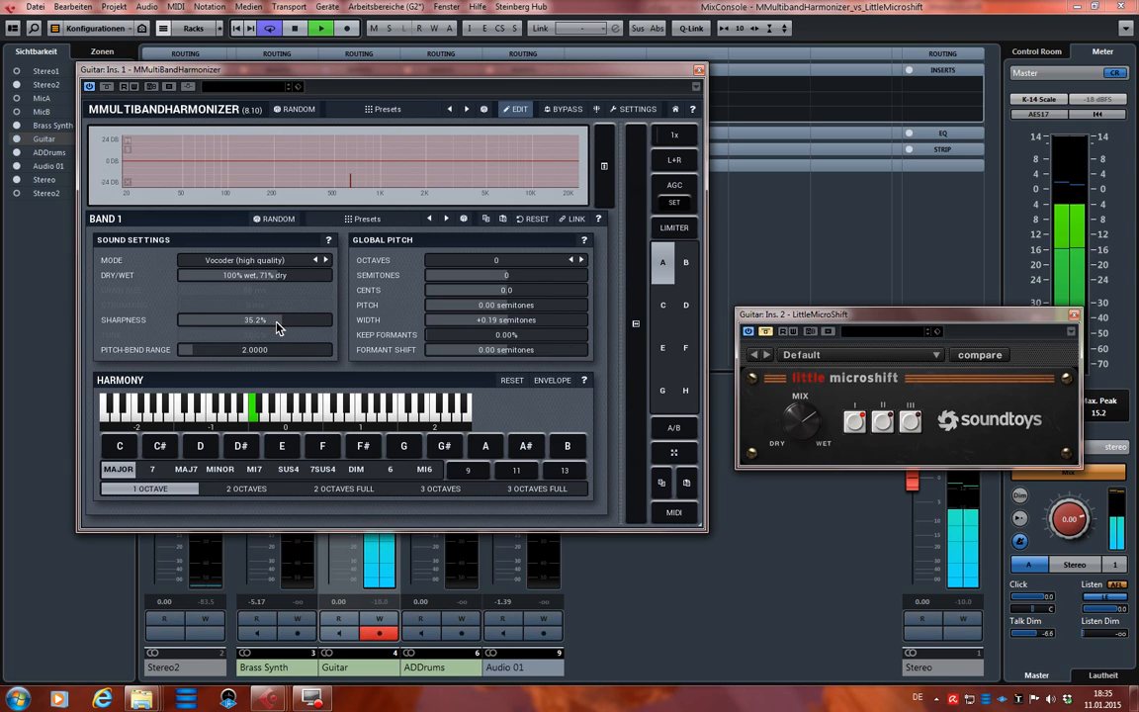
{"action": "left_click_drag", "start_coordinate": [278, 327], "coordinate": [223, 327]}
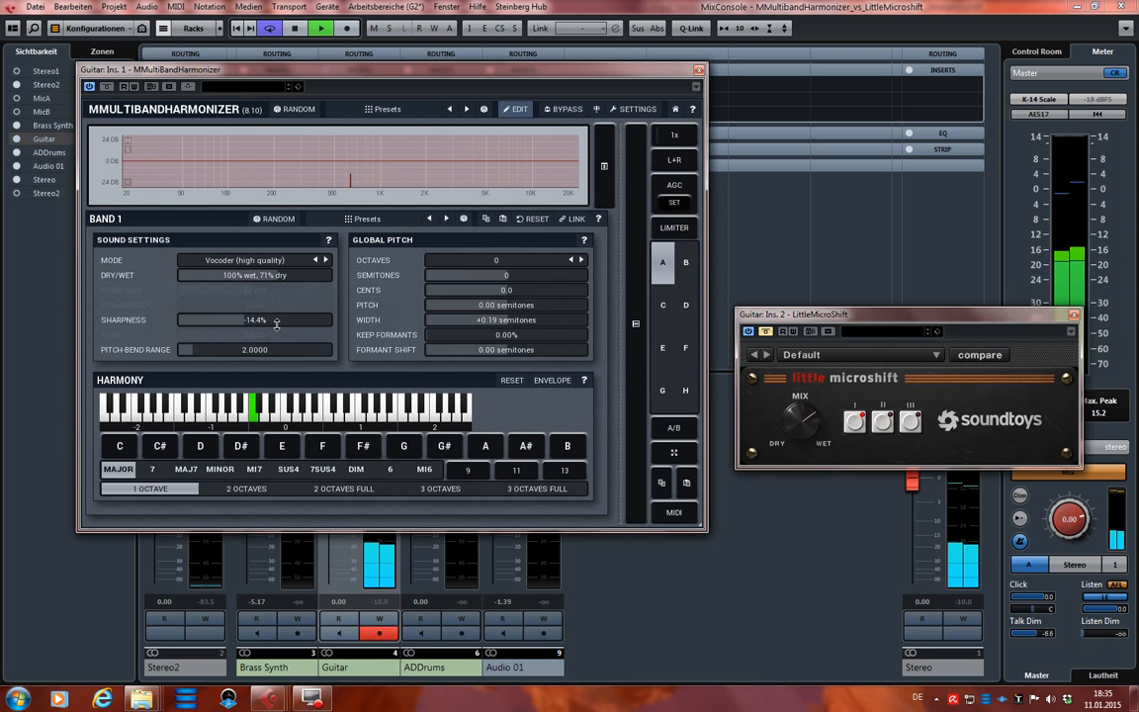
- Compare the -14.4% Sharpness setting with LittleMicroShift and the dry guitar using the bypasses, and stop playback with only MMultiBandHarmonizer active
{"action": "left_click", "coordinate": [108, 87]}
{"action": "left_click", "coordinate": [108, 87]}
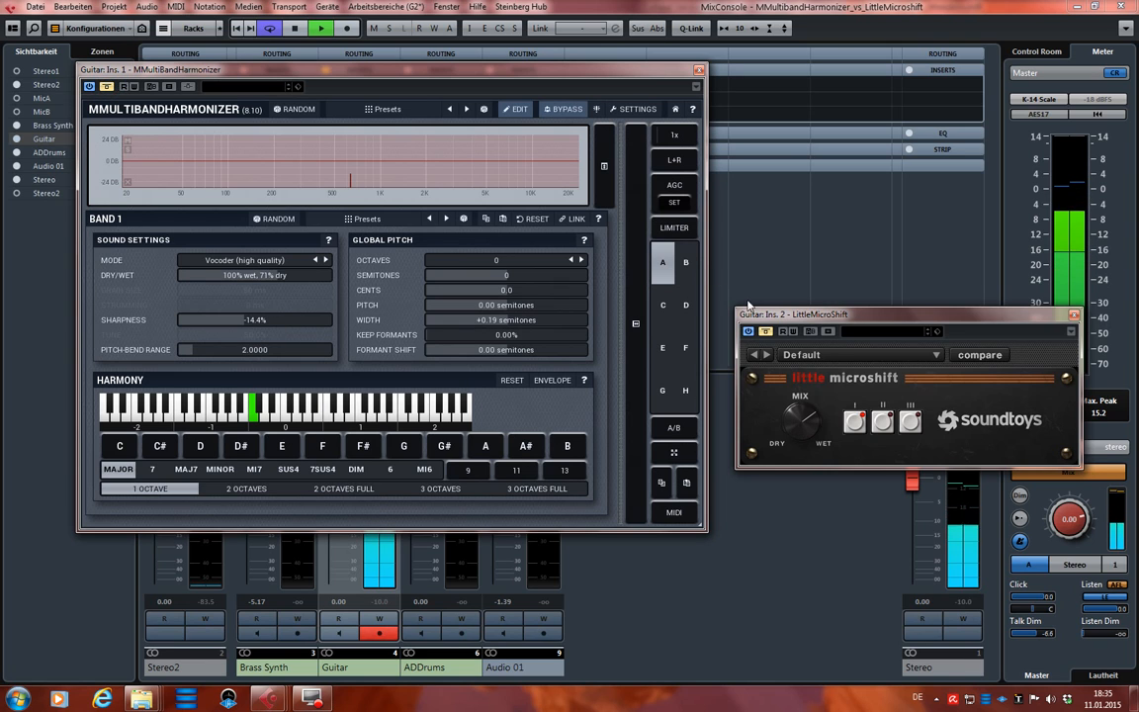
{"action": "left_click", "coordinate": [766, 332]}
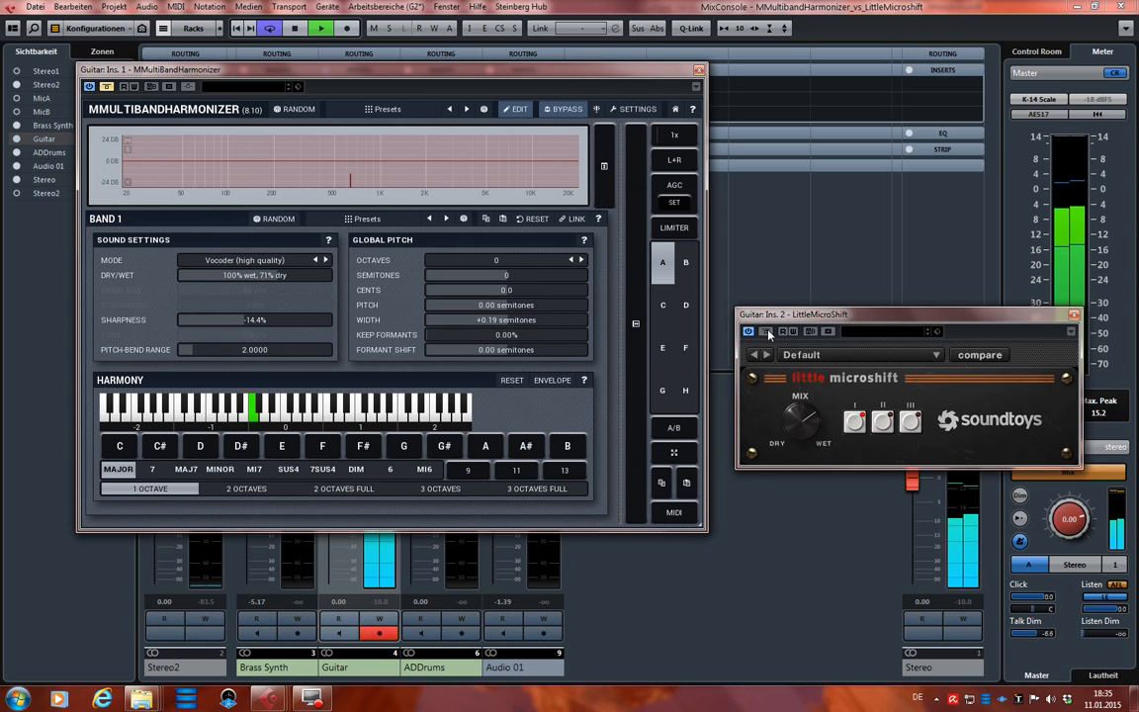
{"action": "left_click", "coordinate": [767, 333]}
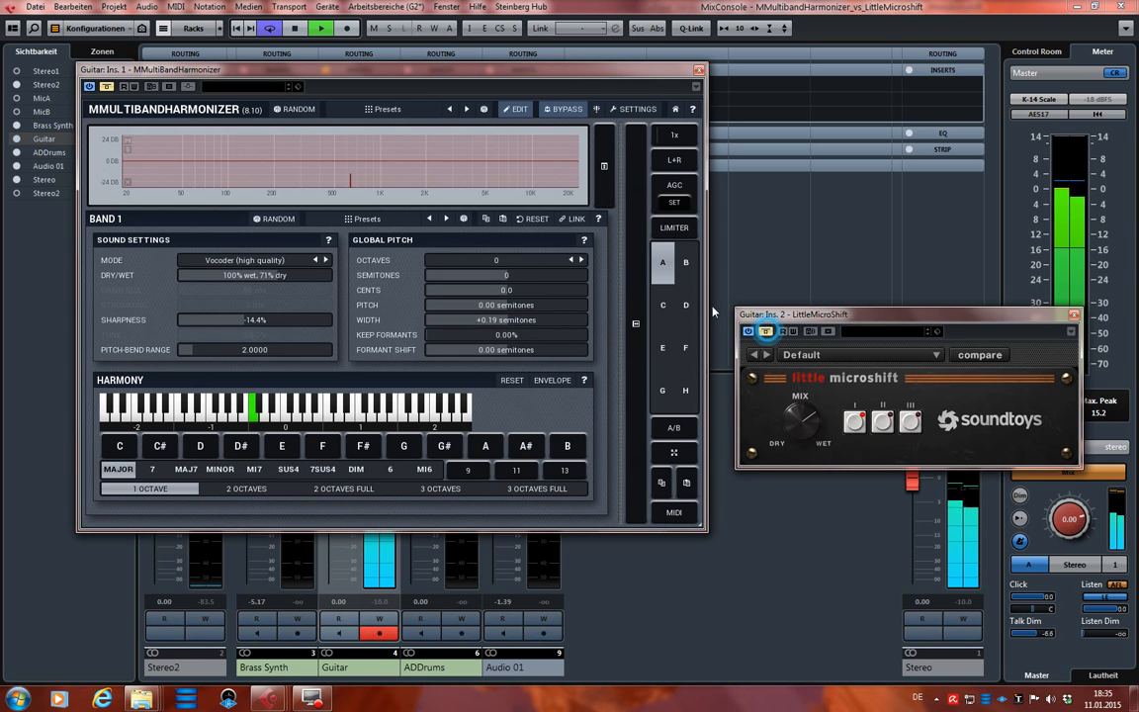
{"action": "left_click", "coordinate": [106, 87]}
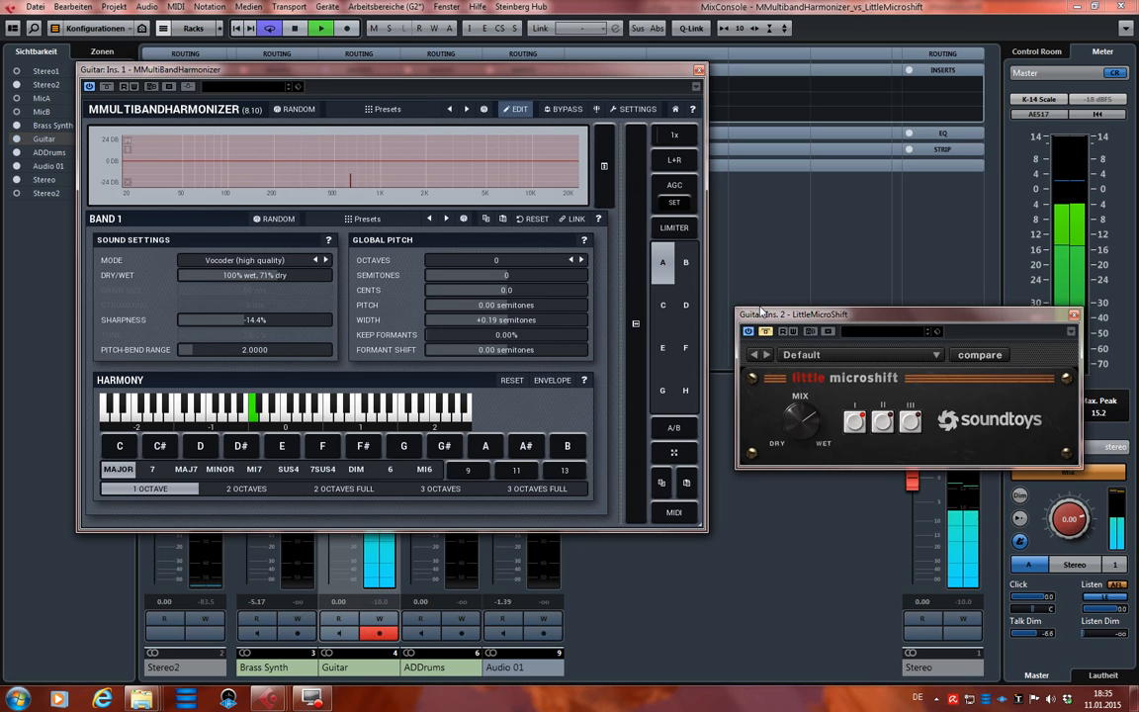
{"action": "key", "text": "space"}
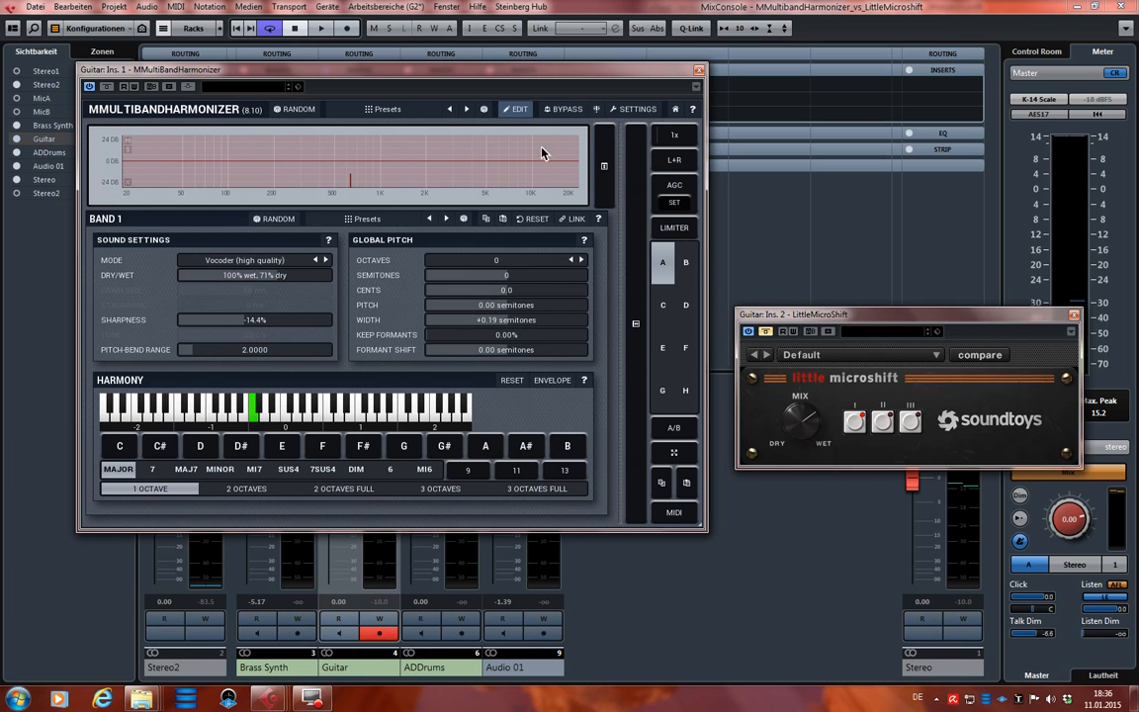
- Create a new preset folder named with the author's alias in MMultiBandHarmonizer's preset manager
{"action": "left_click", "coordinate": [387, 108]}
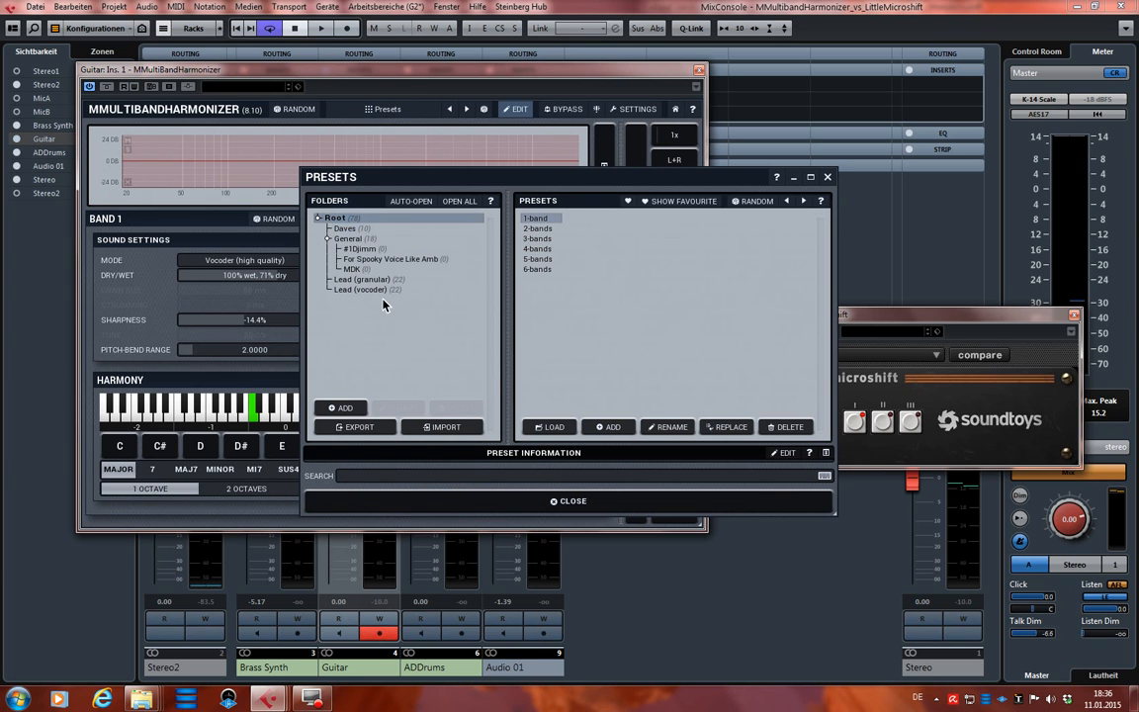
{"action": "left_click", "coordinate": [341, 408]}
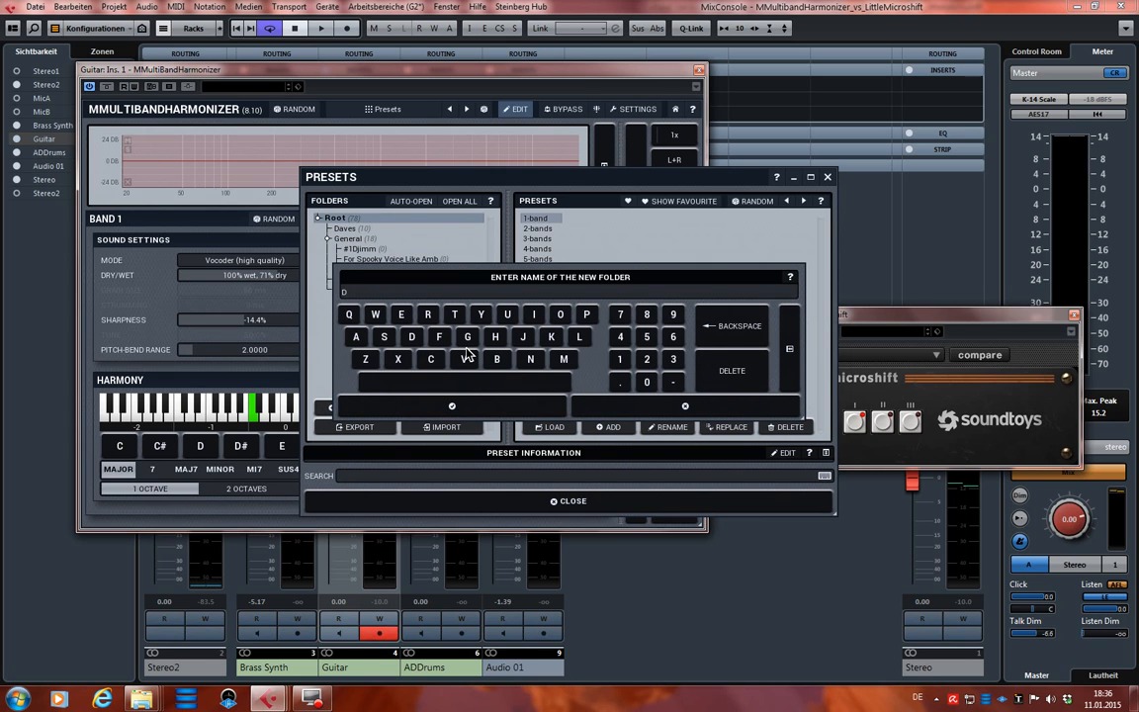
{"action": "left_click", "coordinate": [455, 405]}
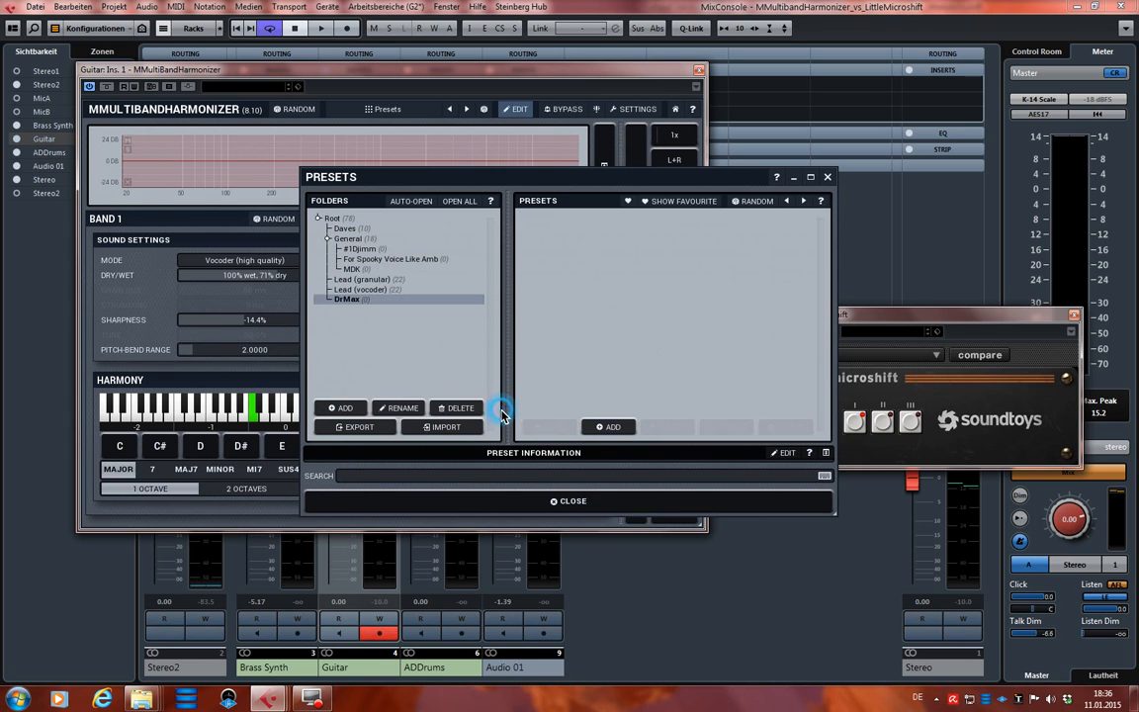
- Save the current MMultiBandHarmonizer settings in the new folder as the preset Microshift_Fake
{"action": "left_click", "coordinate": [613, 428]}
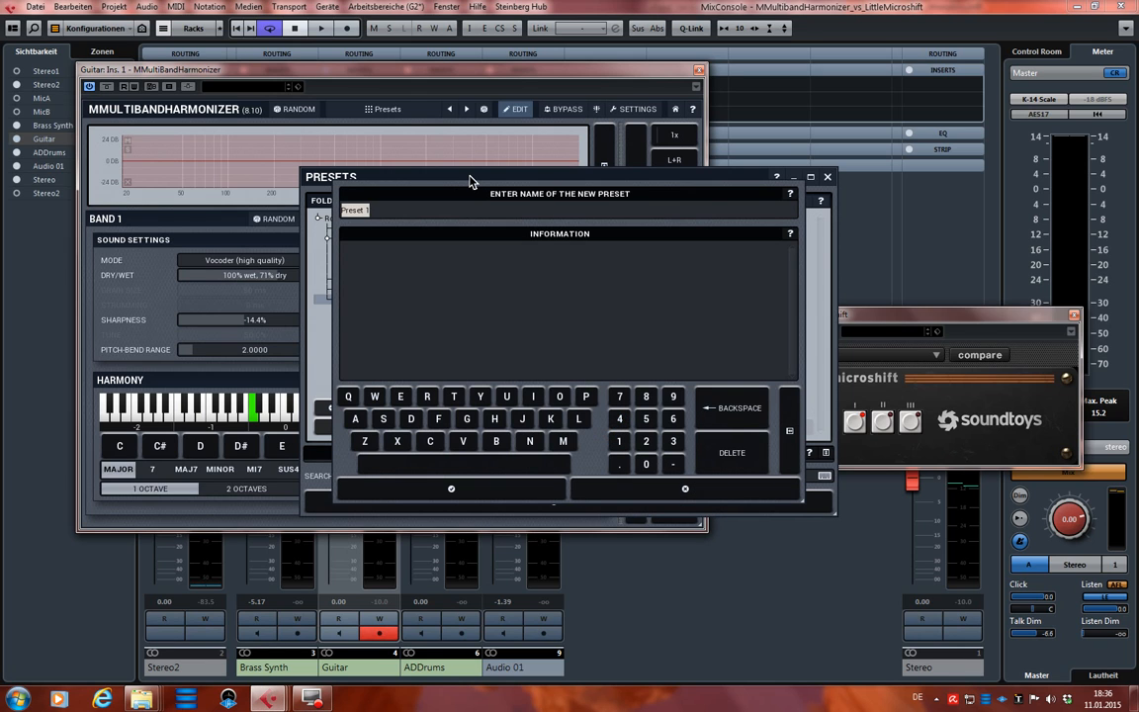
{"action": "type", "text": "Microshift_Fake"}
{"action": "left_click", "coordinate": [464, 488]}
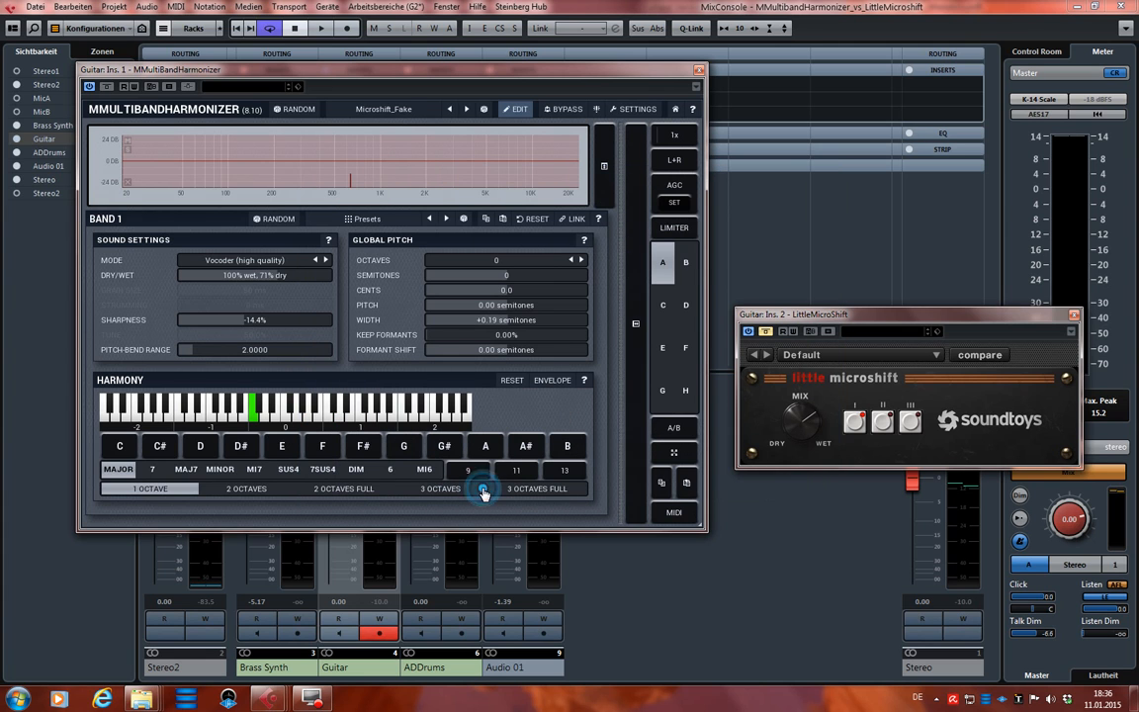
- Run the online preset exchange from MMultiBandHarmonizer's settings and dismiss the settings window
{"action": "left_click", "coordinate": [615, 107]}
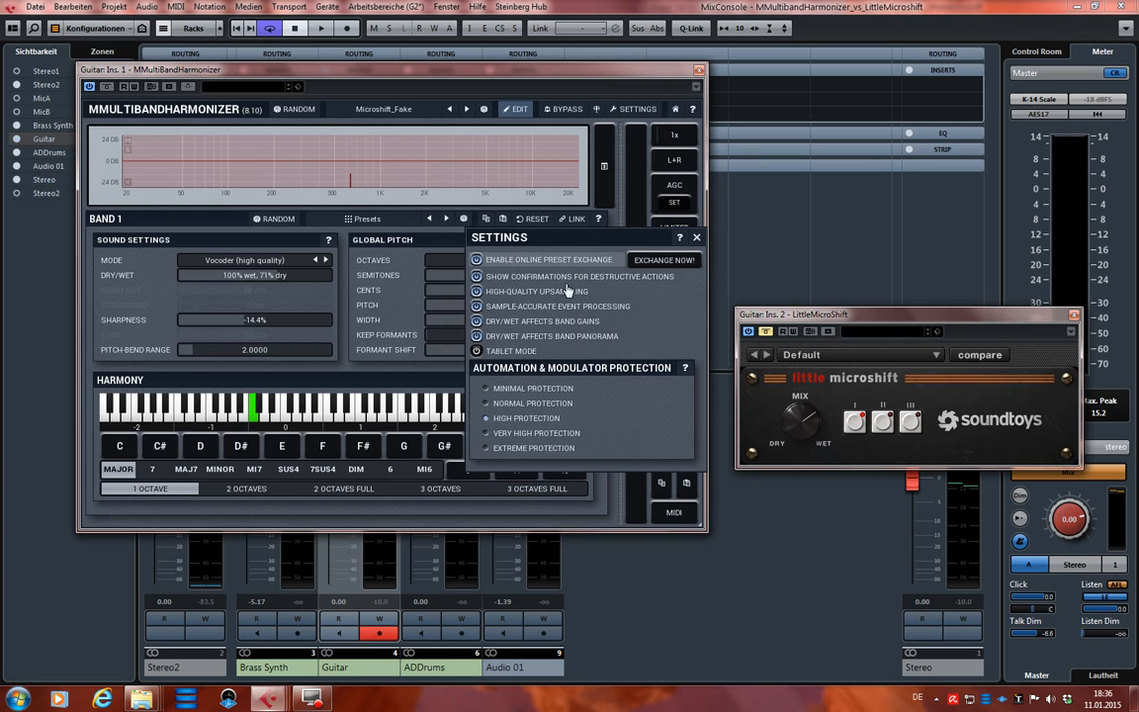
{"action": "left_click", "coordinate": [662, 260]}
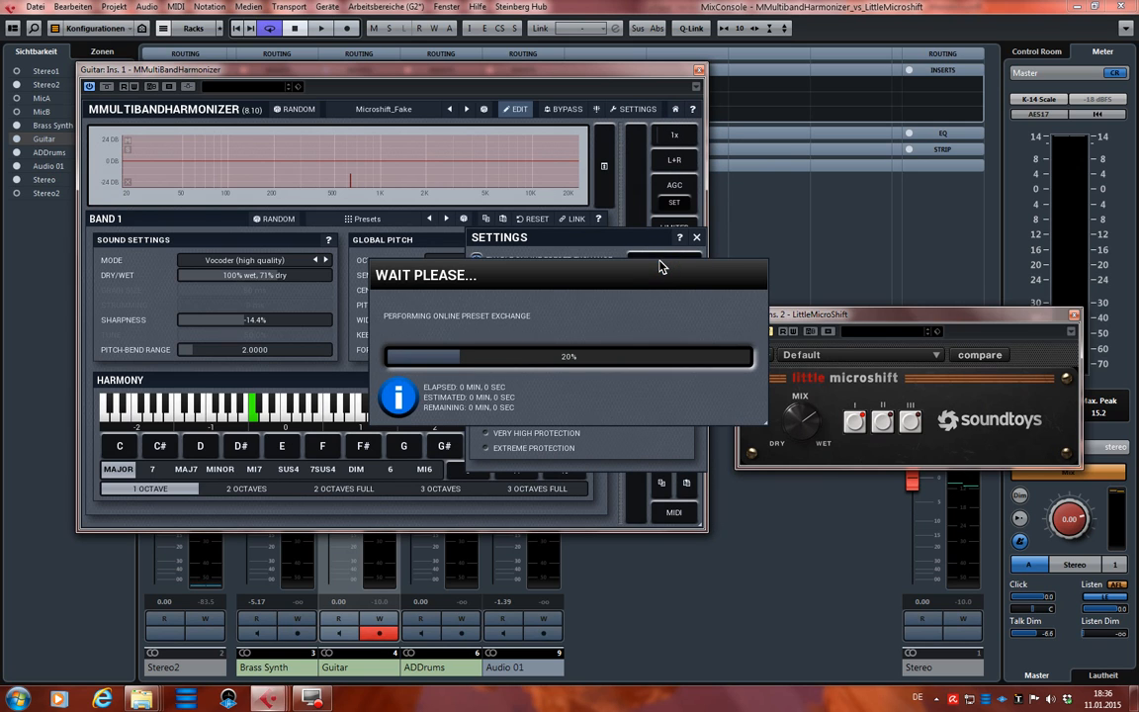
{"action": "left_click", "coordinate": [587, 391]}
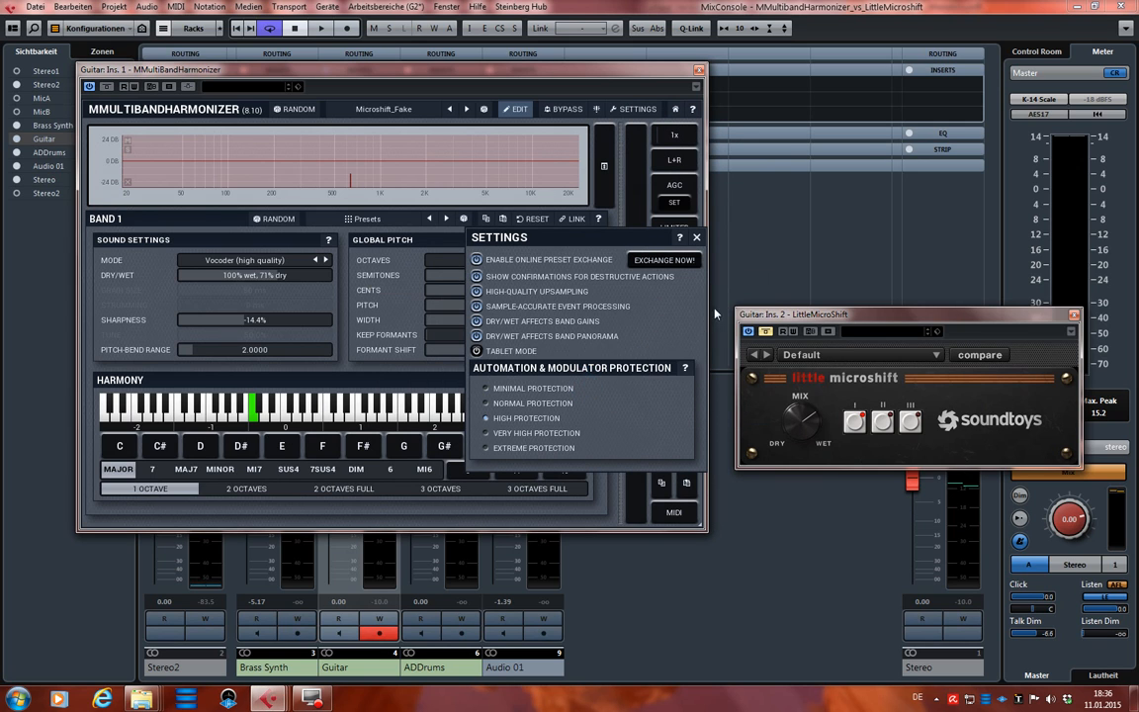
{"action": "left_click", "coordinate": [696, 237]}
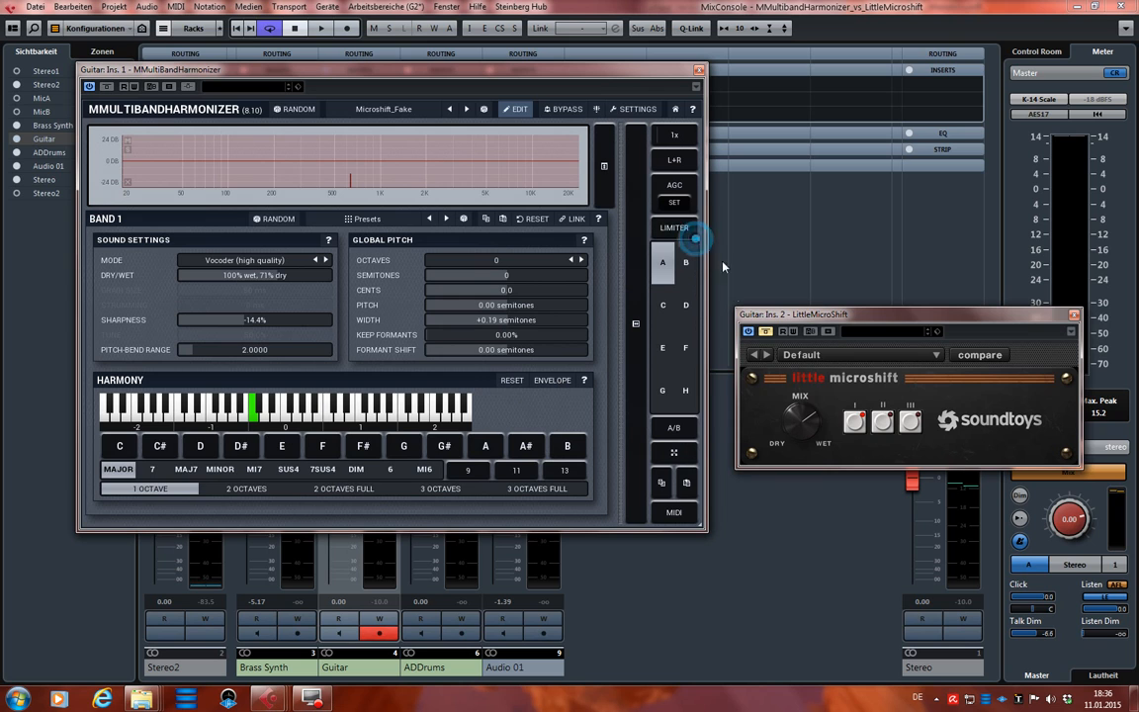
- Close the MMultiBandHarmonizer and LittleMicroShift plugin windows
{"action": "left_click", "coordinate": [698, 71]}
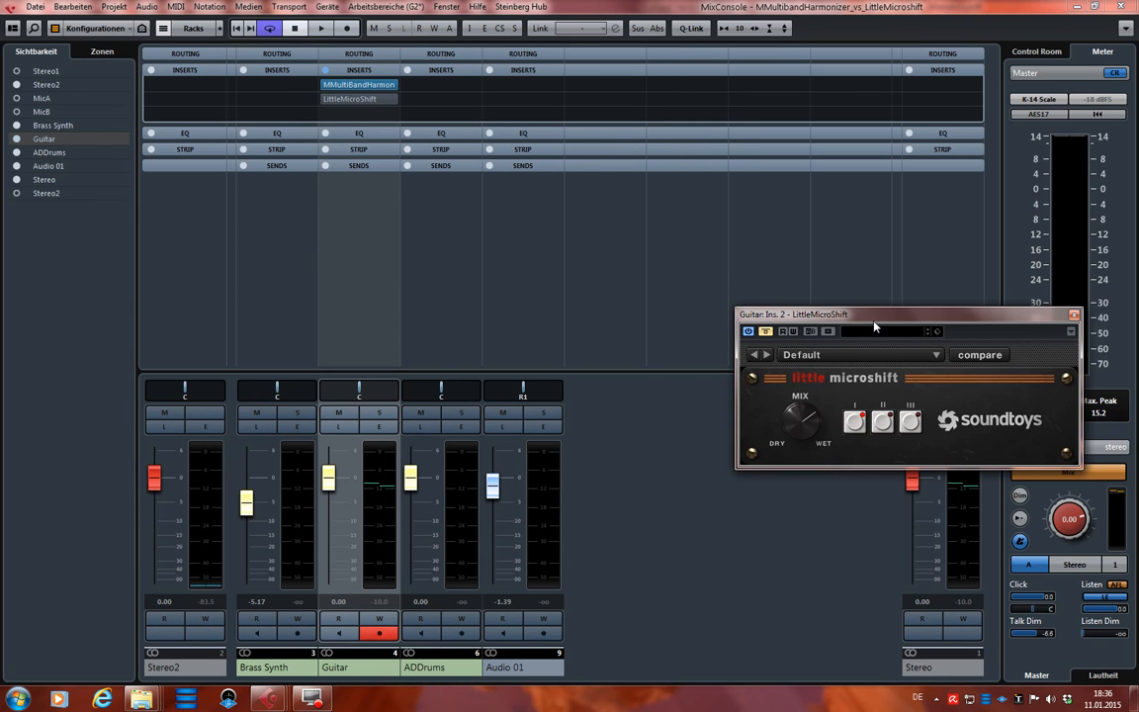
{"action": "left_click_drag", "start_coordinate": [874, 326], "coordinate": [662, 386]}
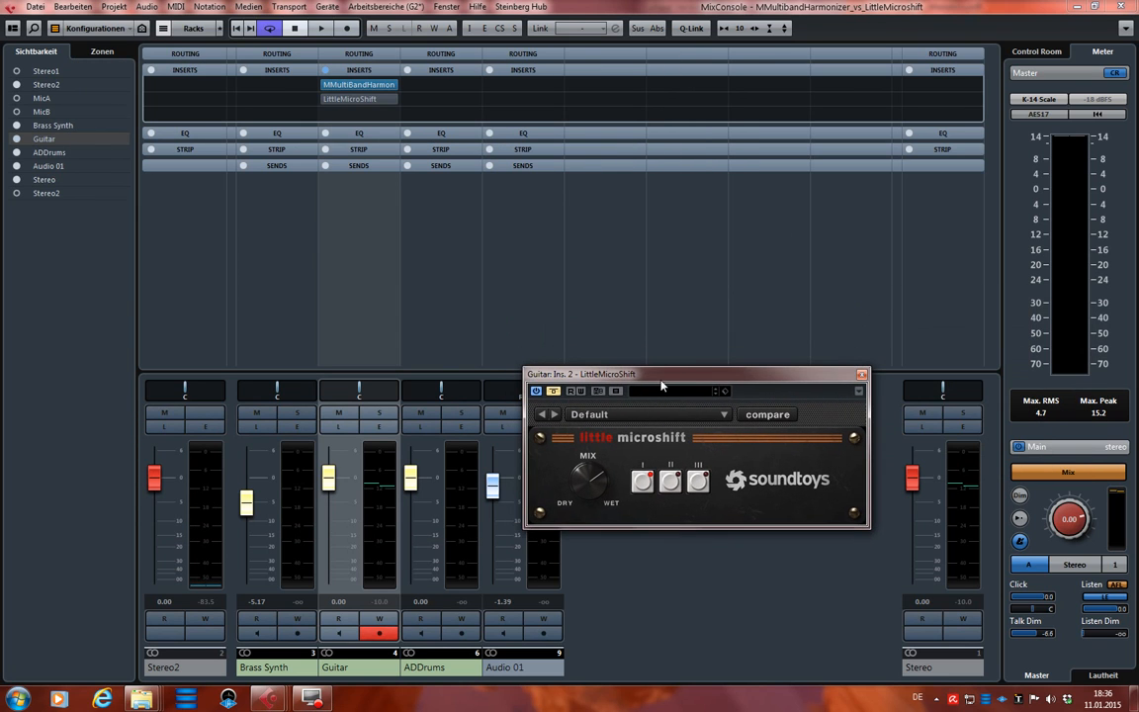
{"action": "left_click", "coordinate": [863, 375]}
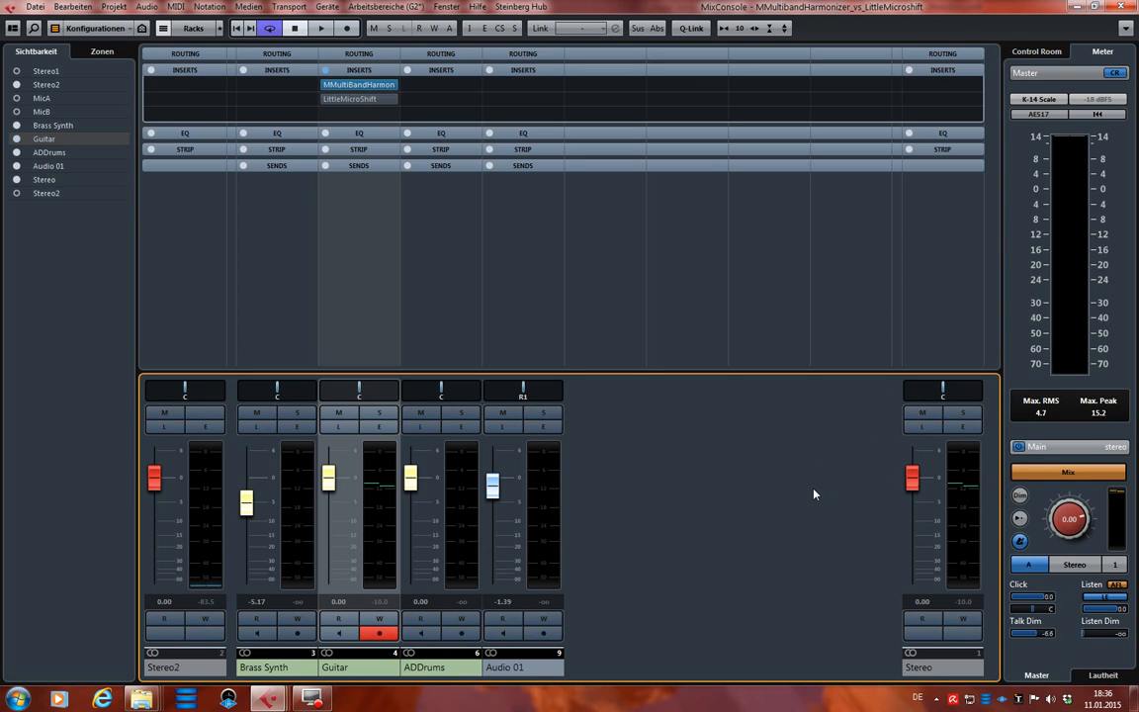